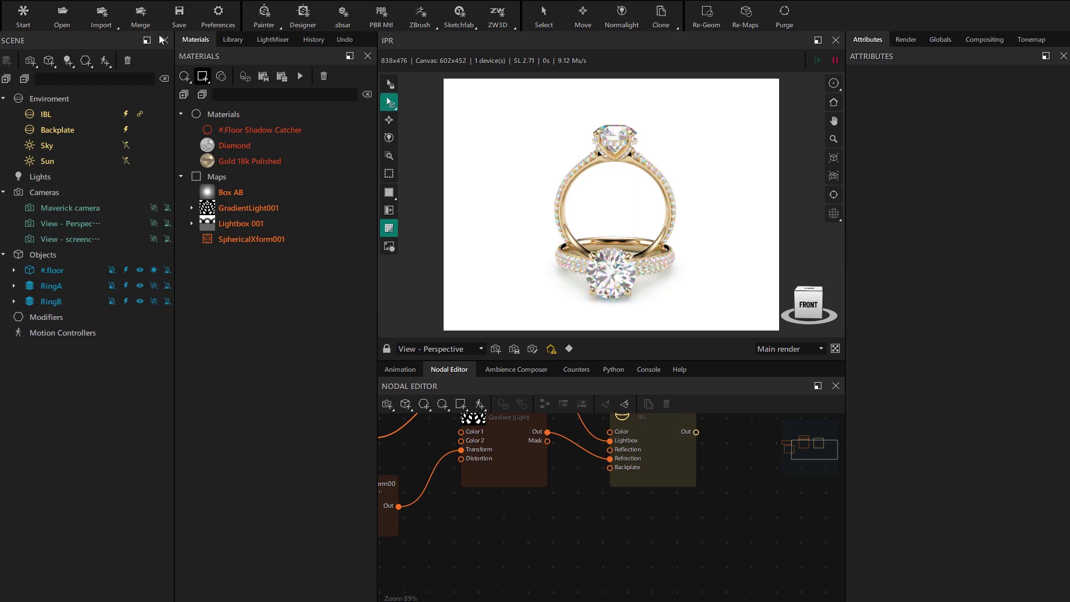
# - Switch Maverick Studio to the Animation workspace layout
pyautogui.click(128, 0)
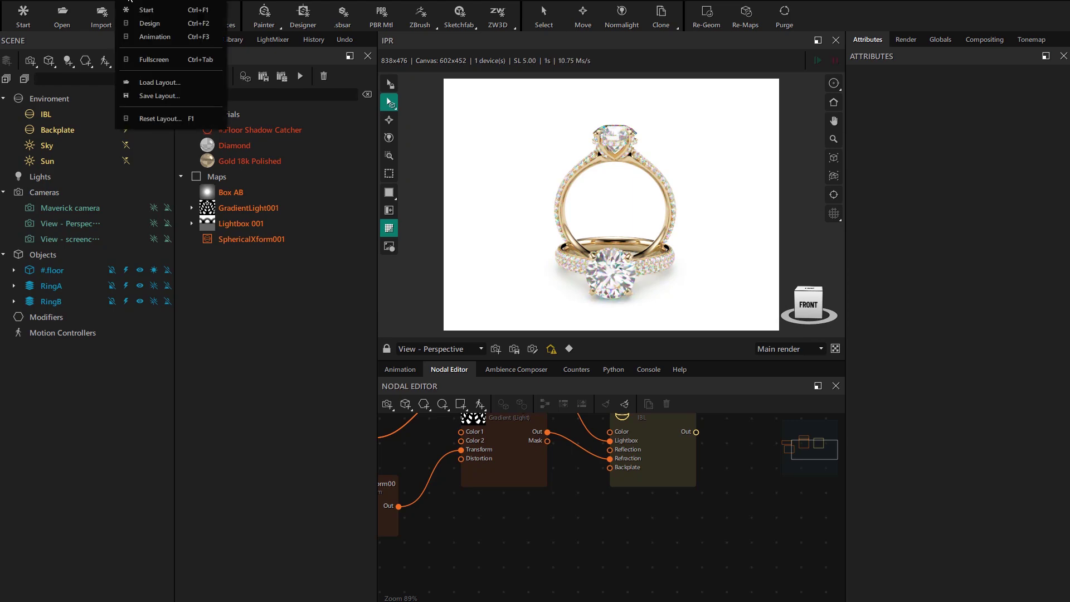
pyautogui.click(155, 37)
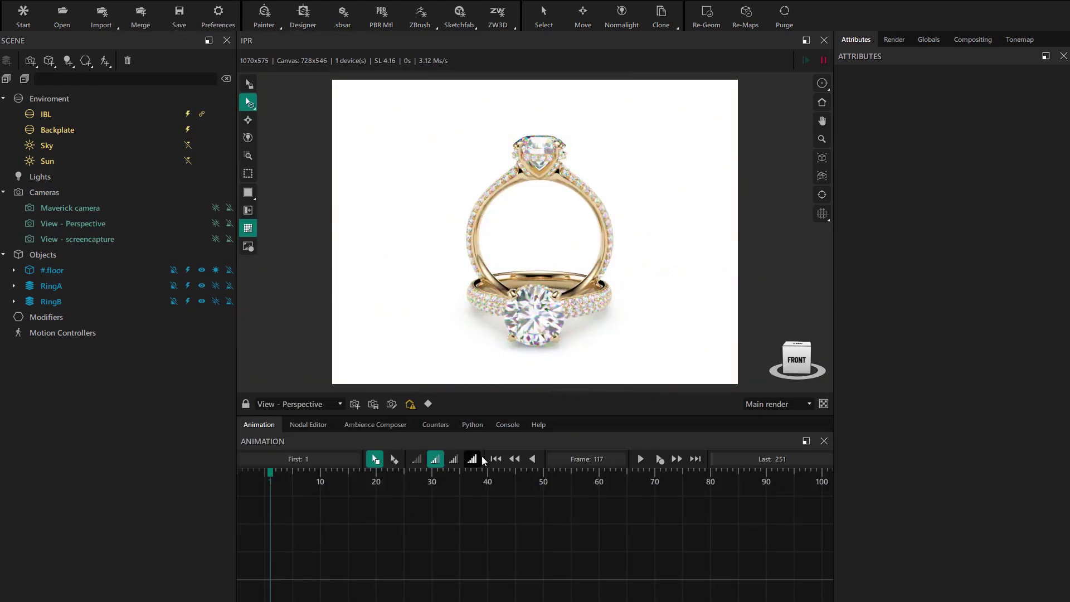
pyautogui.moveTo(483, 262); pyautogui.dragTo(579, 262)
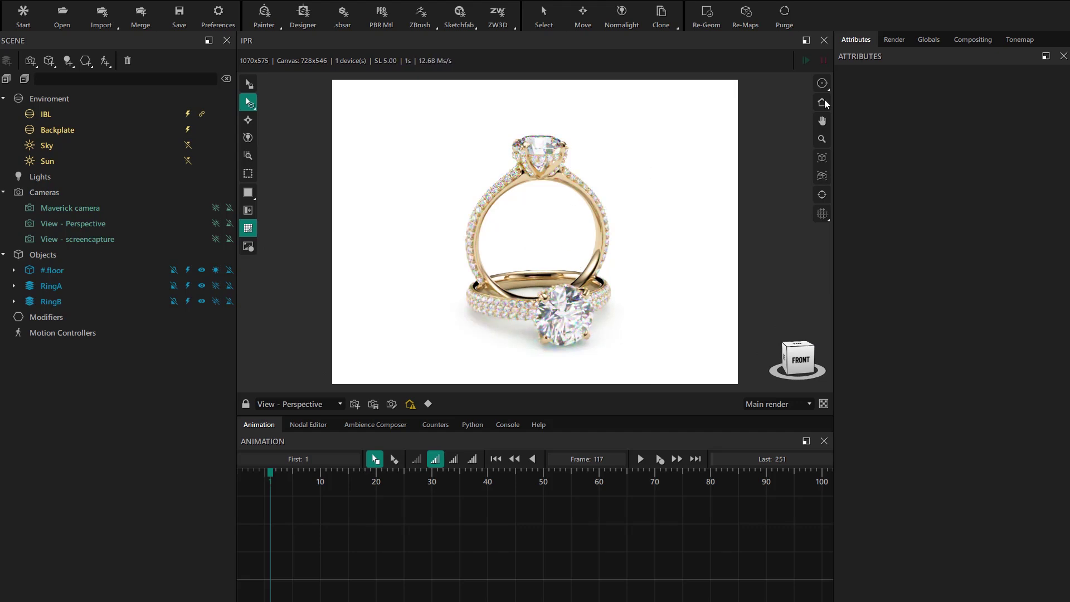
# - Set the Timeline render output to 1080 x 1080 pixels
pyautogui.click(892, 40)
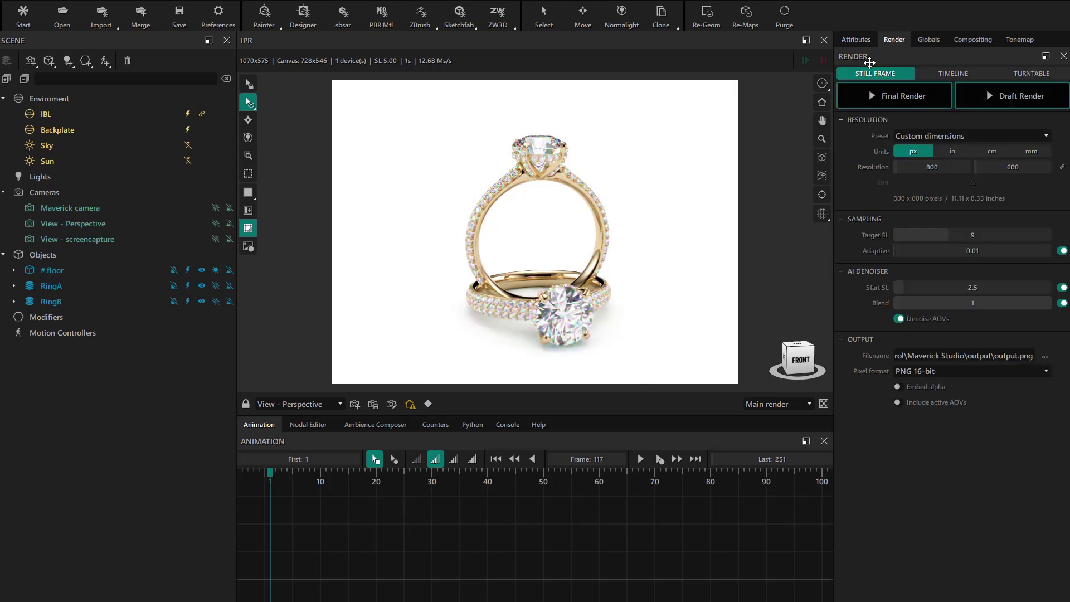
pyautogui.click(939, 74)
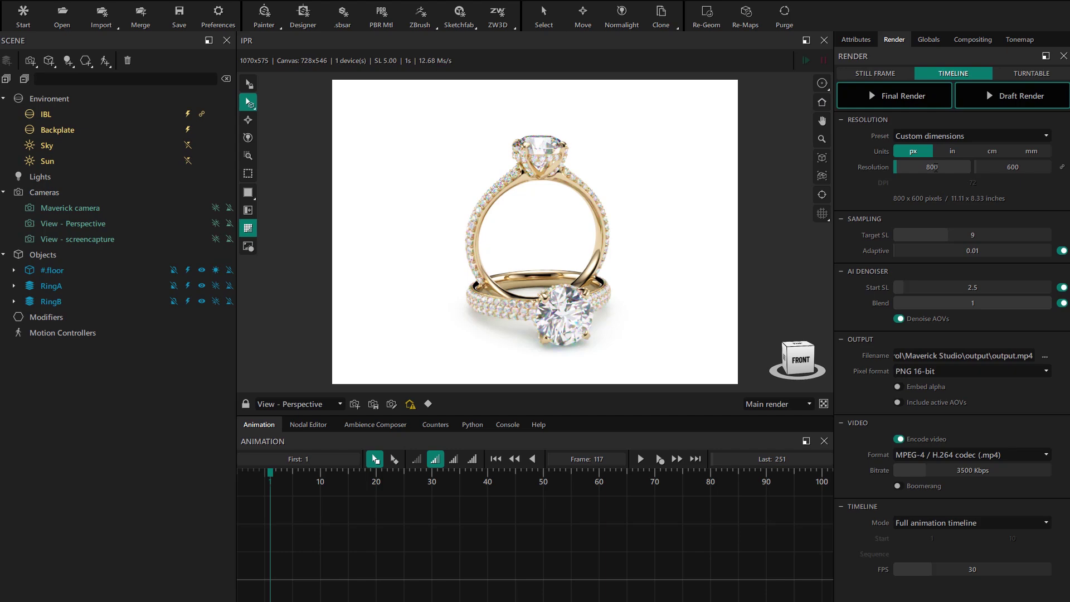
pyautogui.click(931, 167)
pyautogui.write('1080')
pyautogui.press('Return')
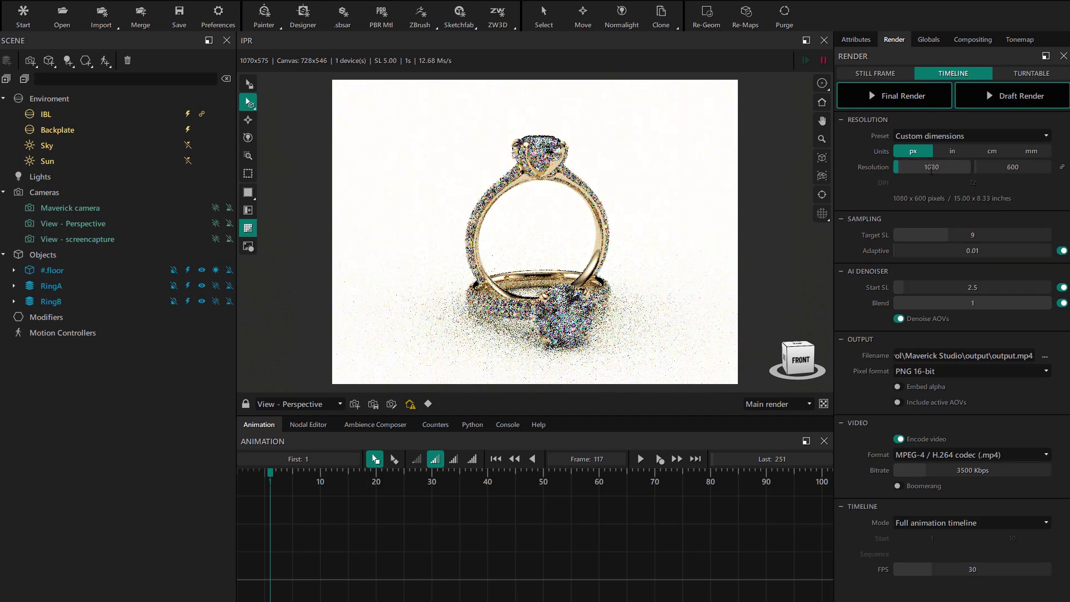
pyautogui.click(995, 168)
pyautogui.write('1080')
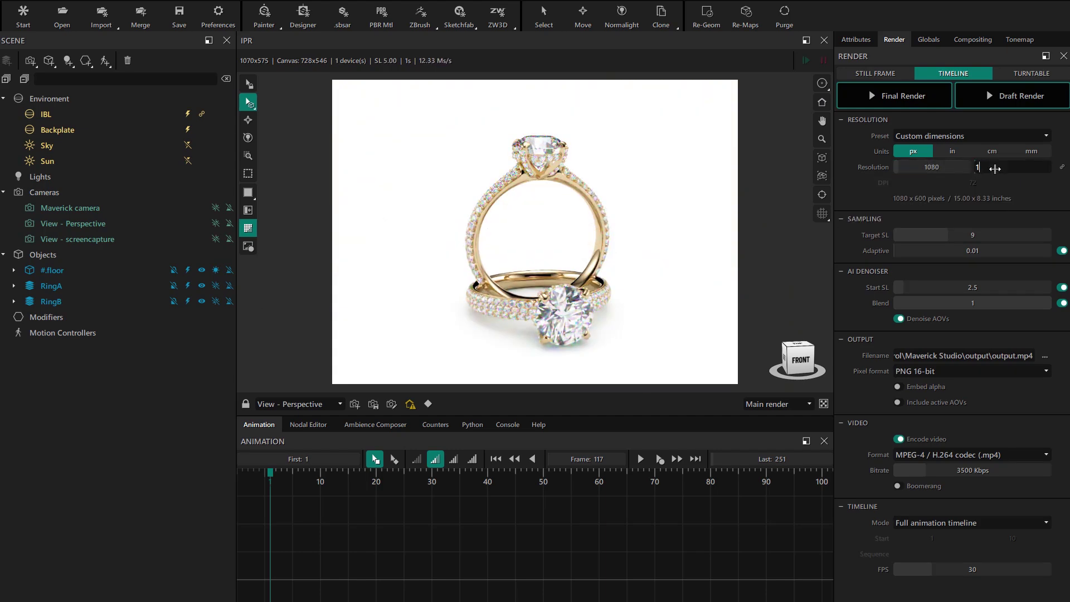
pyautogui.press('Return')
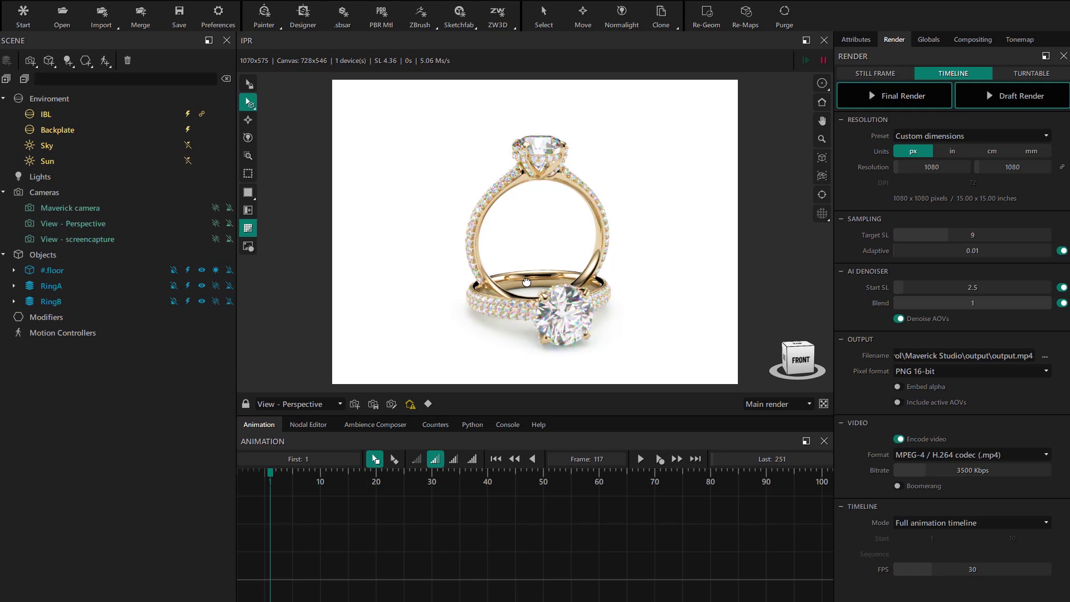
# - In Globals, make the preview take its aspect from the Timeline render
pyautogui.moveTo(527, 282)
pyautogui.mouseDown()
pyautogui.moveTo(528, 249)
pyautogui.moveTo(523, 276)
pyautogui.mouseUp()
pyautogui.scroll(-1, 522, 276)
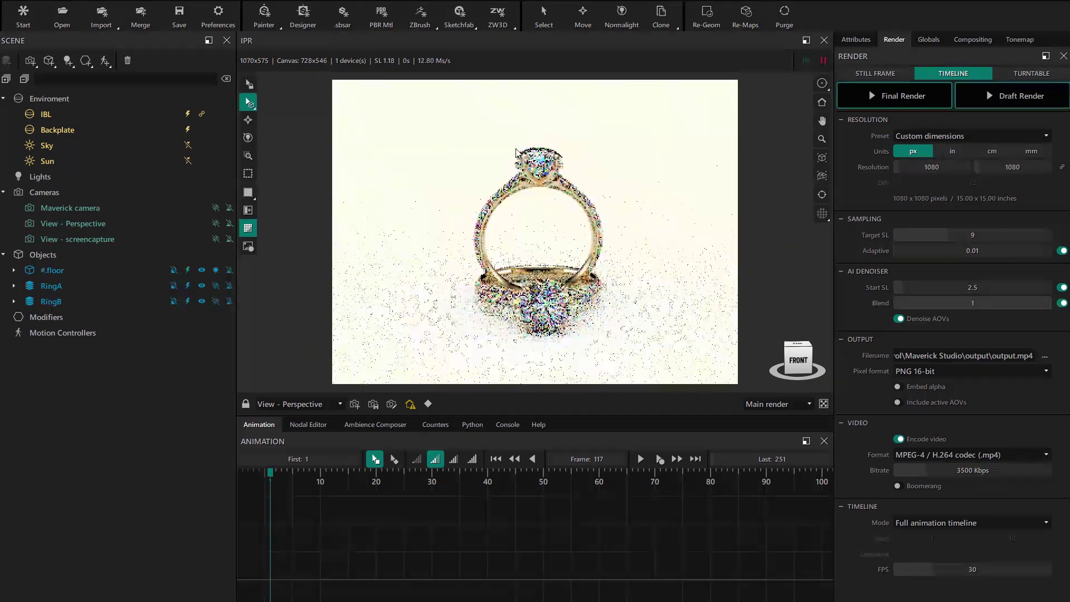
pyautogui.click(922, 42)
pyautogui.click(898, 92)
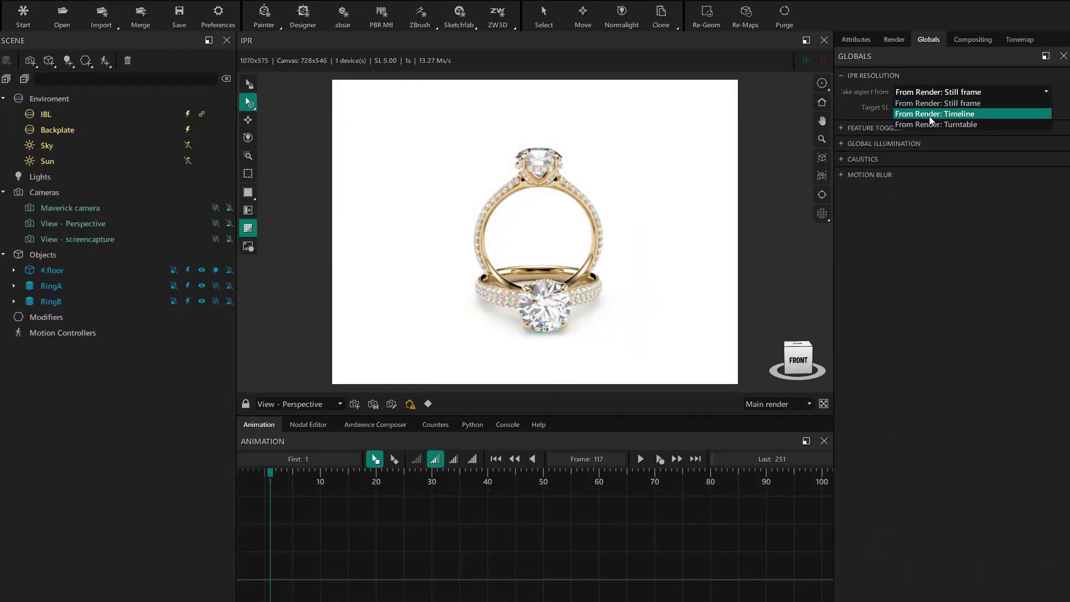
pyautogui.click(924, 115)
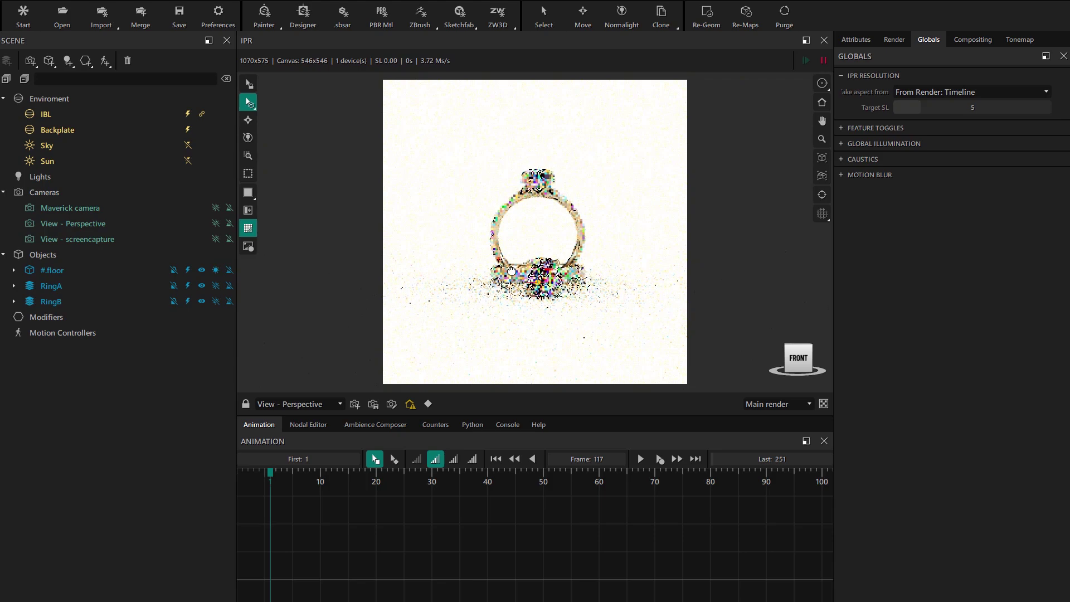
# - Zoom in on the rings and set the view camera's focal length to 60 mm
pyautogui.moveTo(509, 278); pyautogui.dragTo(541, 269)
pyautogui.scroll(2, 537, 276)
pyautogui.scroll(3, 539, 279)
pyautogui.scroll(2, 541, 269)
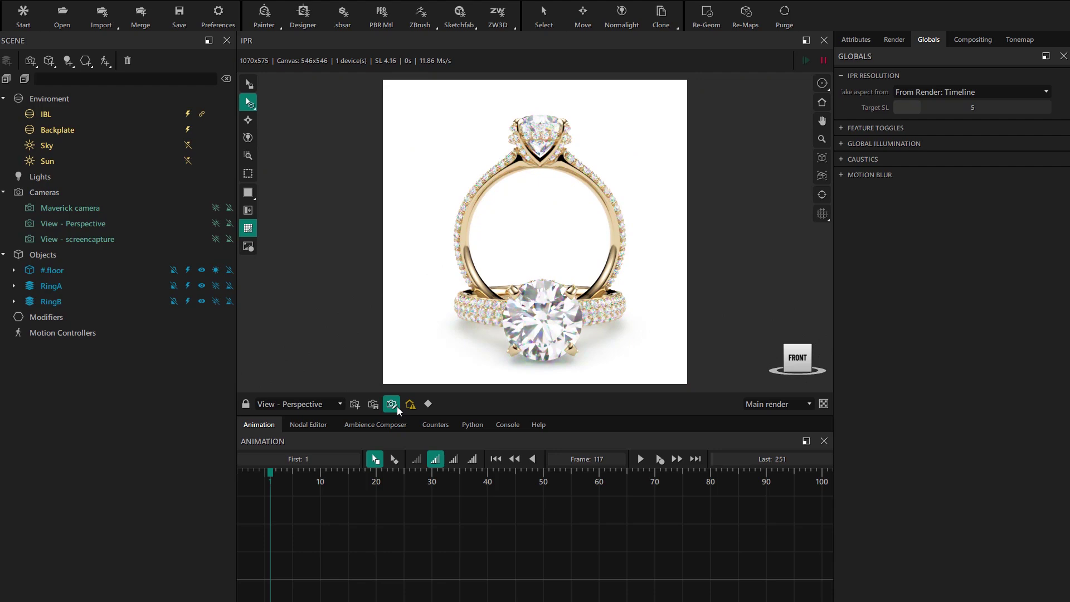
pyautogui.click(397, 406)
pyautogui.click(943, 361)
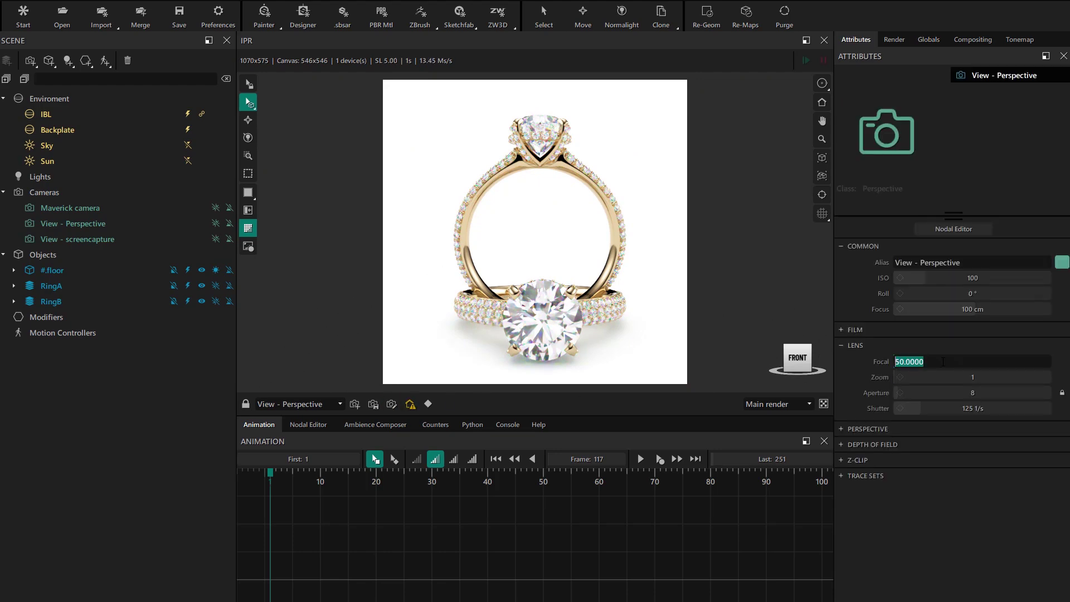
pyautogui.write('60')
pyautogui.press('Return')
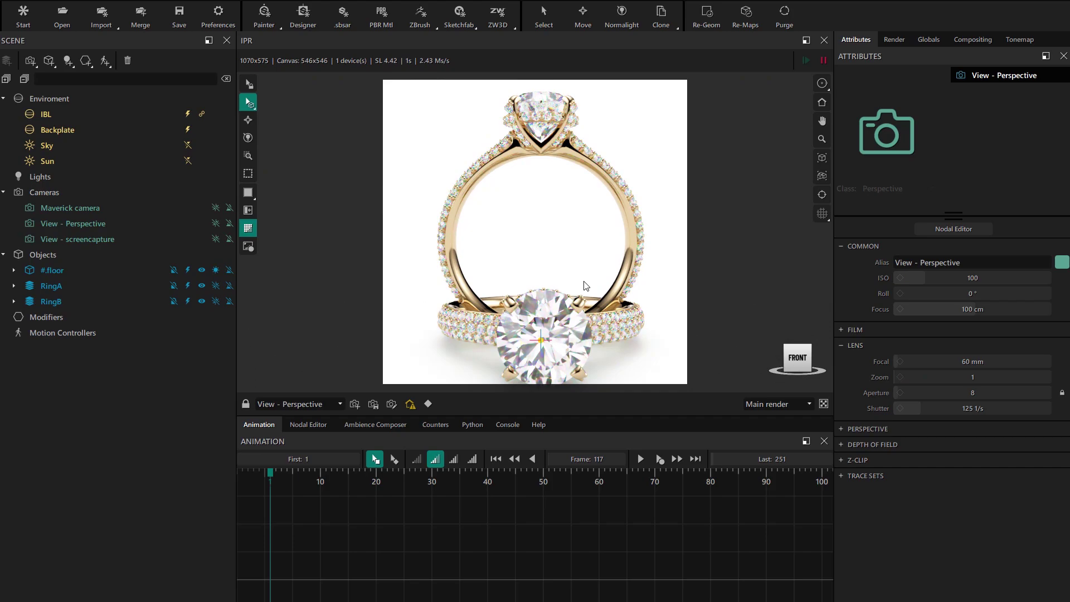
# - Adjust the framing and create camera Perspective001 from the current view
pyautogui.moveTo(581, 282); pyautogui.dragTo(559, 290)
pyautogui.scroll(-1, 584, 283)
pyautogui.scroll(1, 567, 295)
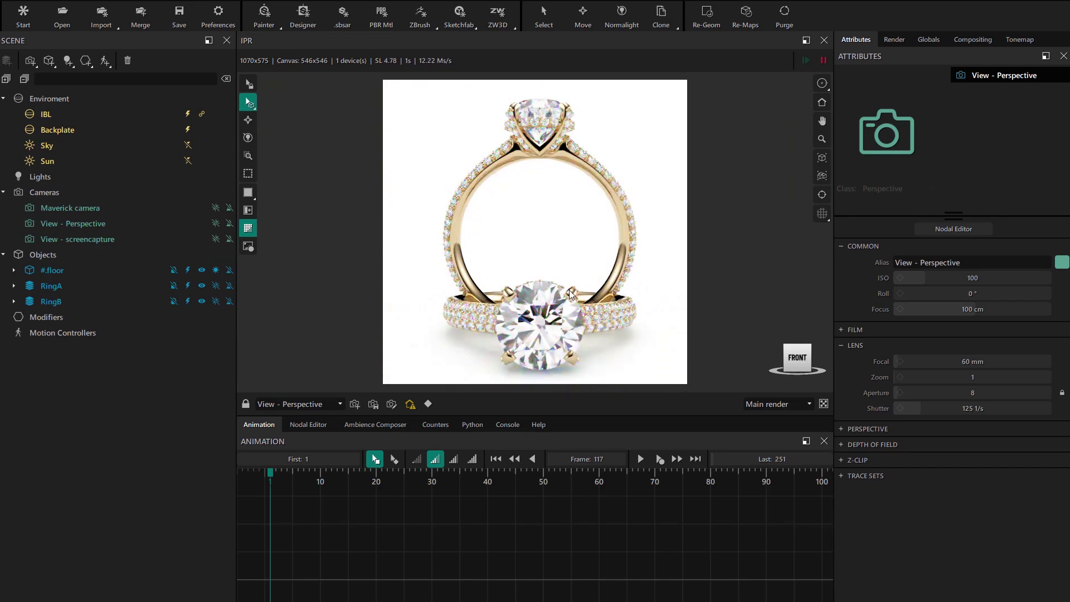
pyautogui.click(354, 406)
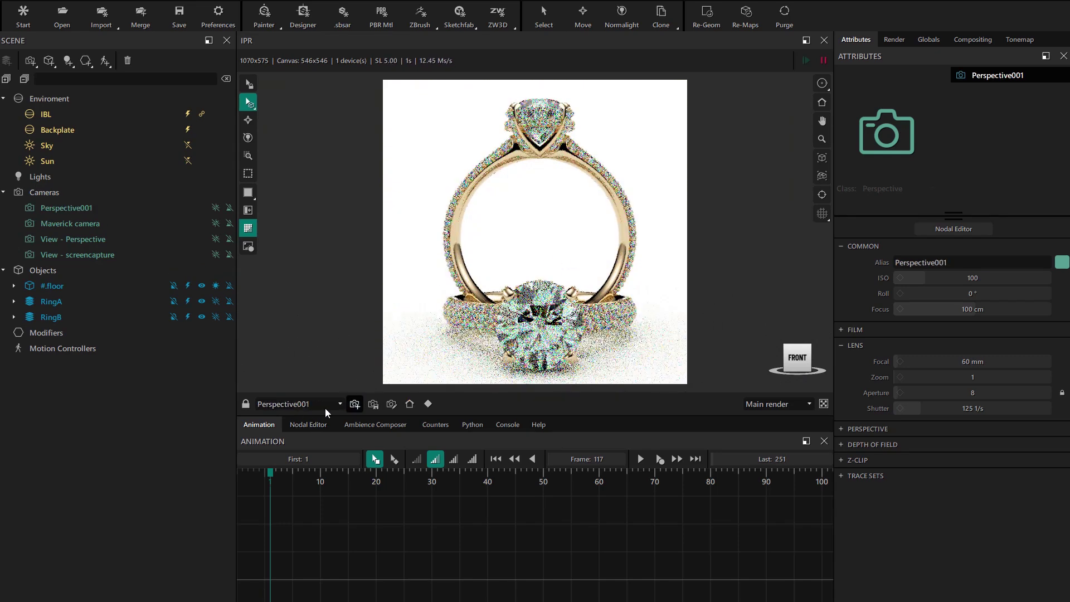
# - Delete the Maverick camera and the two view cameras
pyautogui.click(72, 224)
pyautogui.keyDown('shift'); pyautogui.click(89, 254); pyautogui.keyUp('shift')
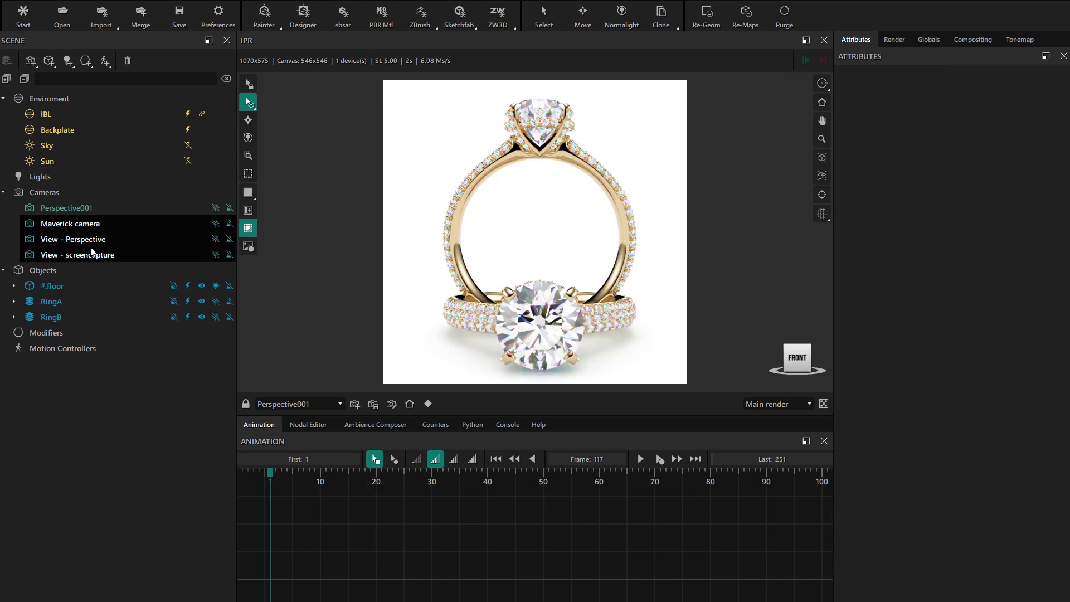
pyautogui.click(128, 61)
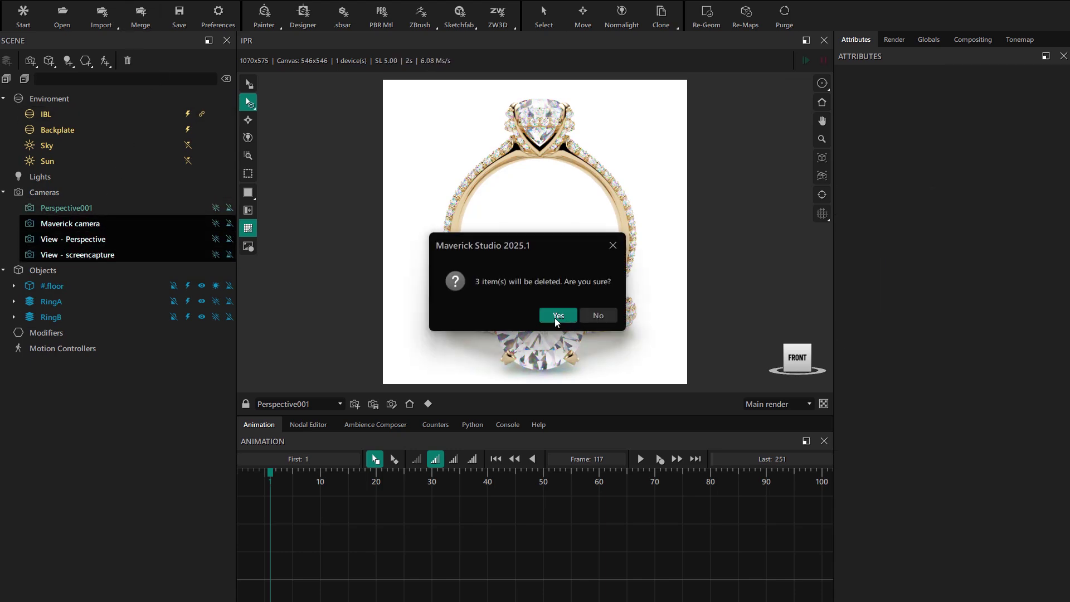
pyautogui.click(556, 318)
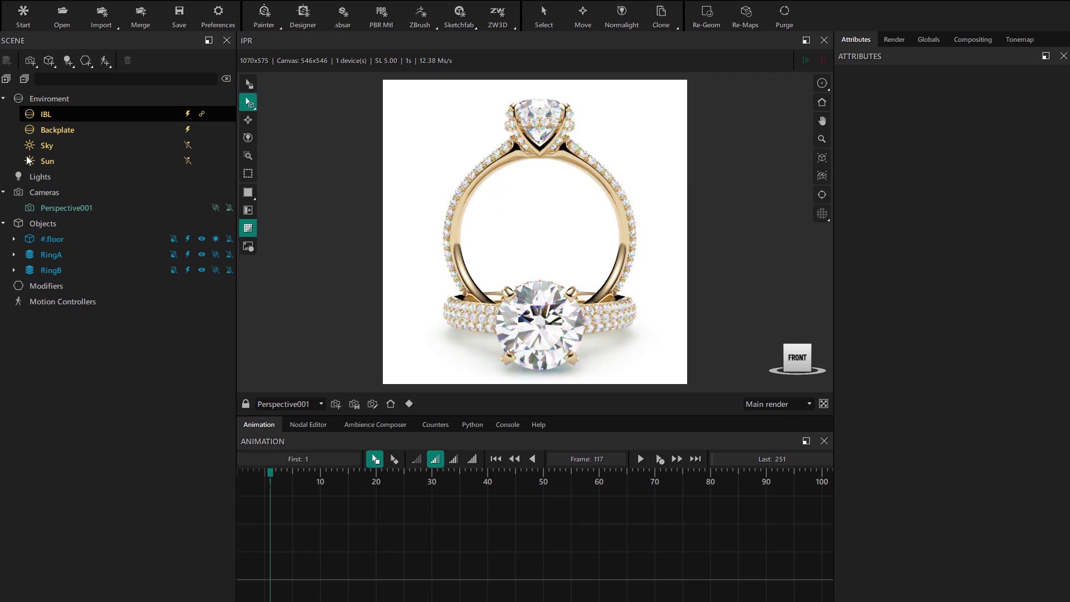
# - Add a Transform001 motion controller to RingB and stretch its clip to about frame 150
pyautogui.click(105, 61)
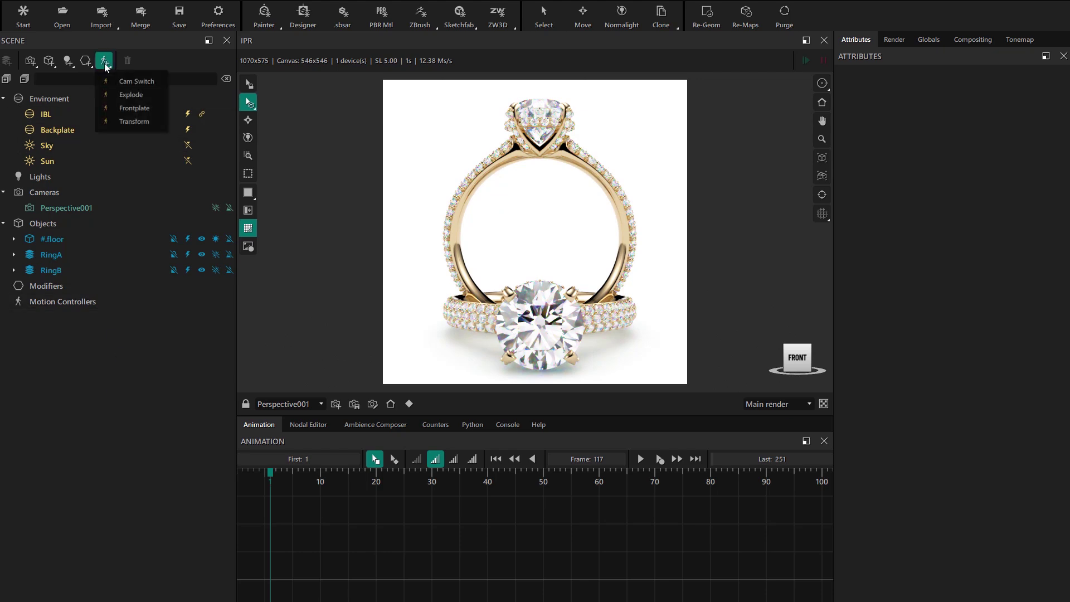
pyautogui.click(124, 121)
pyautogui.moveTo(61, 317); pyautogui.dragTo(95, 209)
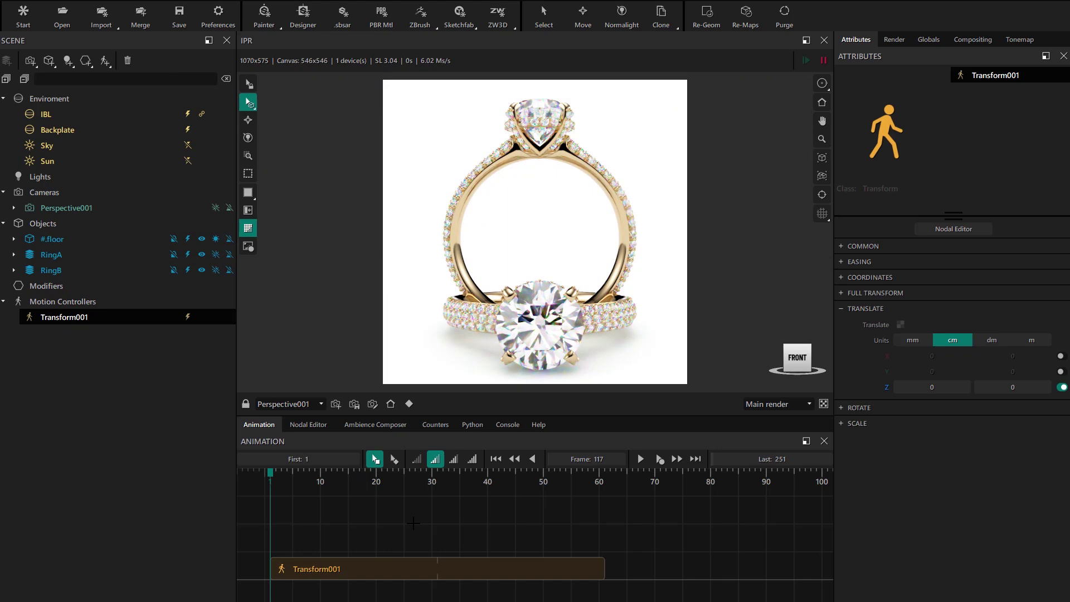
pyautogui.scroll(-4, 414, 523)
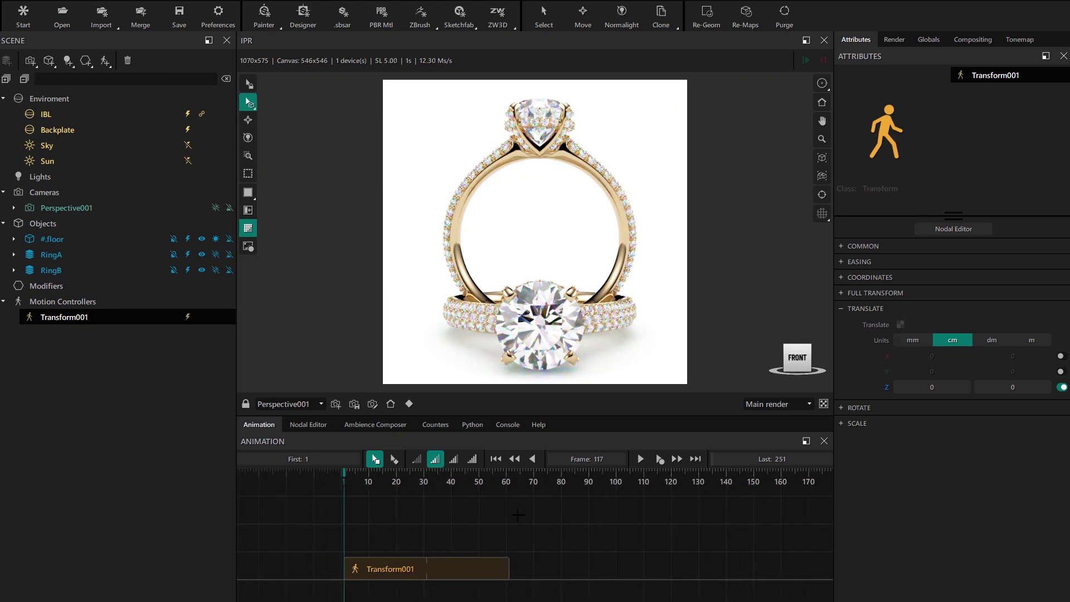
pyautogui.moveTo(512, 525); pyautogui.dragTo(498, 520, button='middle')
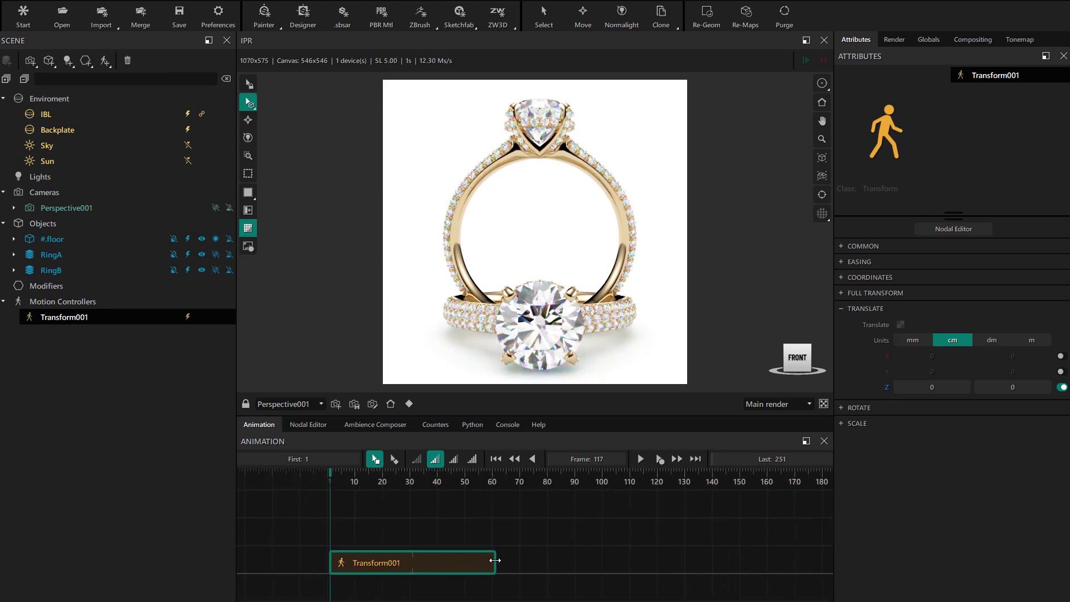
pyautogui.moveTo(495, 560); pyautogui.dragTo(740, 560)
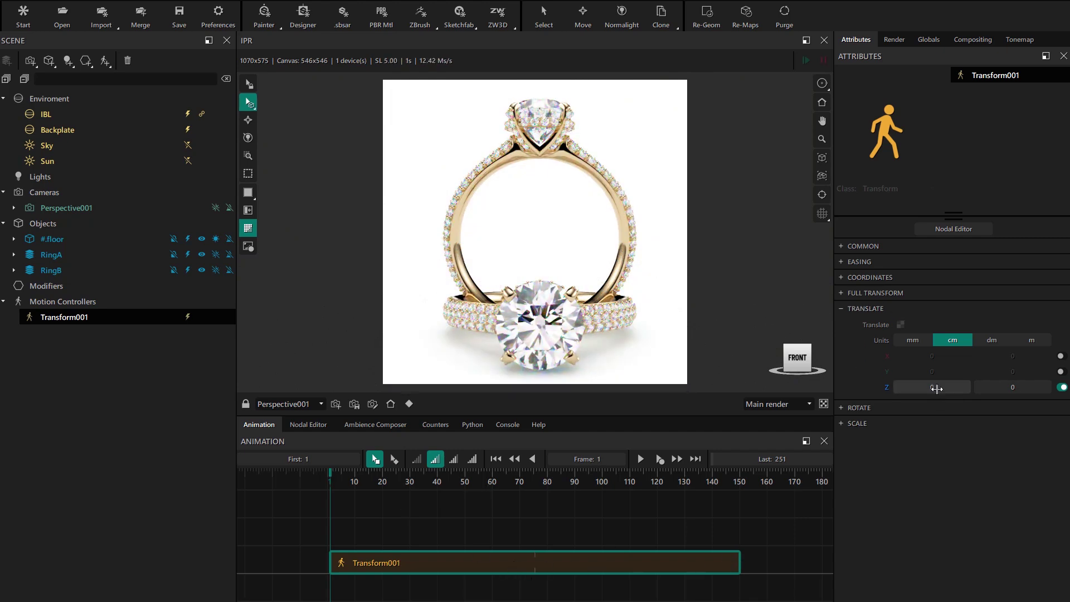
# - Give Transform001 a 4.23 cm Z translation and play it back to check
pyautogui.moveTo(936, 388); pyautogui.dragTo(1020, 389)
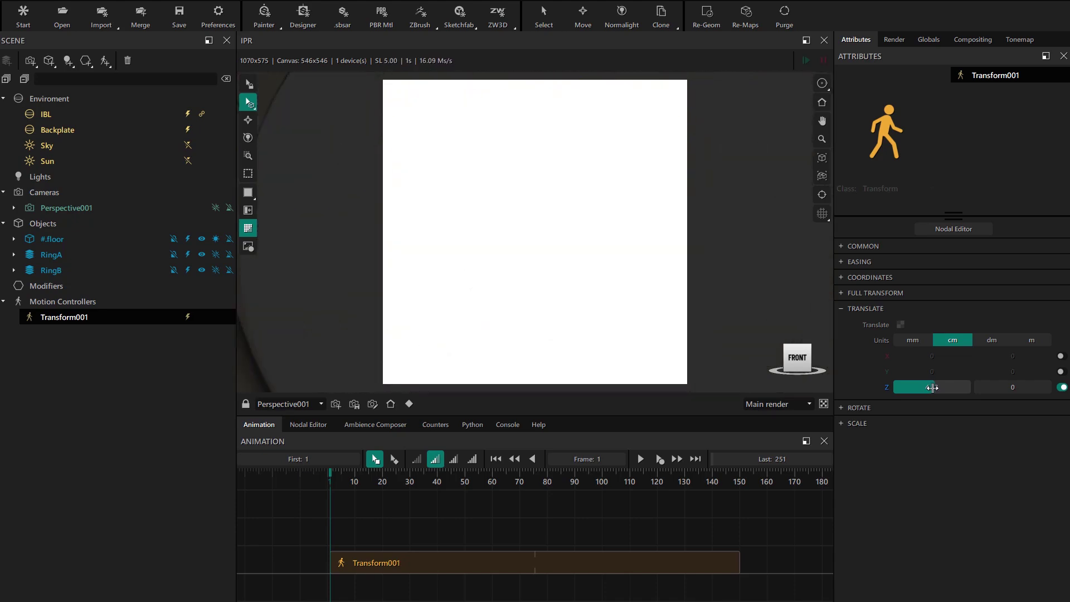
pyautogui.moveTo(334, 473); pyautogui.dragTo(322, 499)
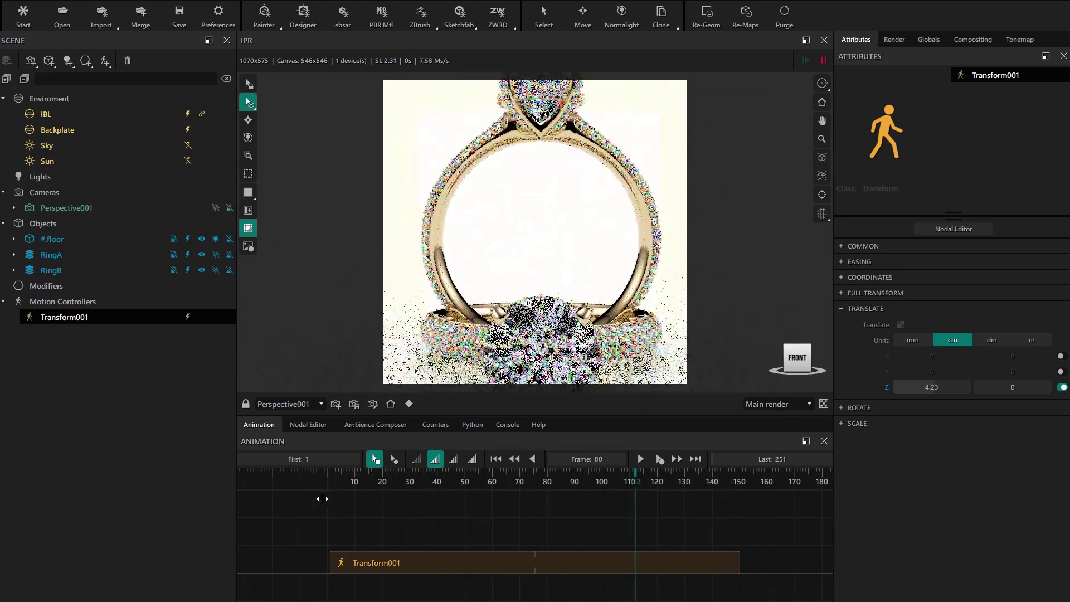
pyautogui.click(642, 460)
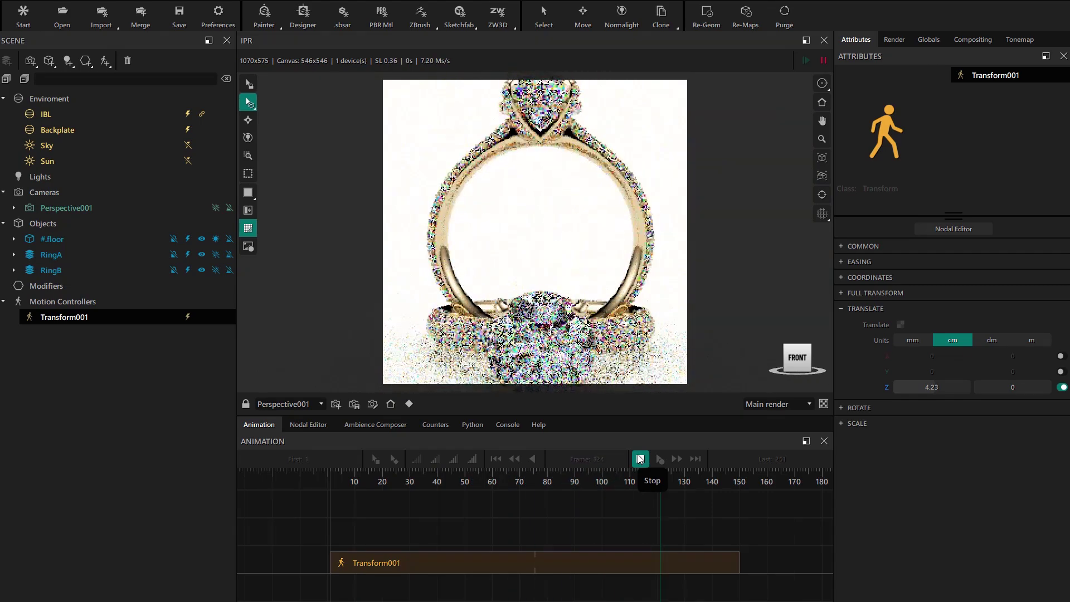
pyautogui.click(640, 459)
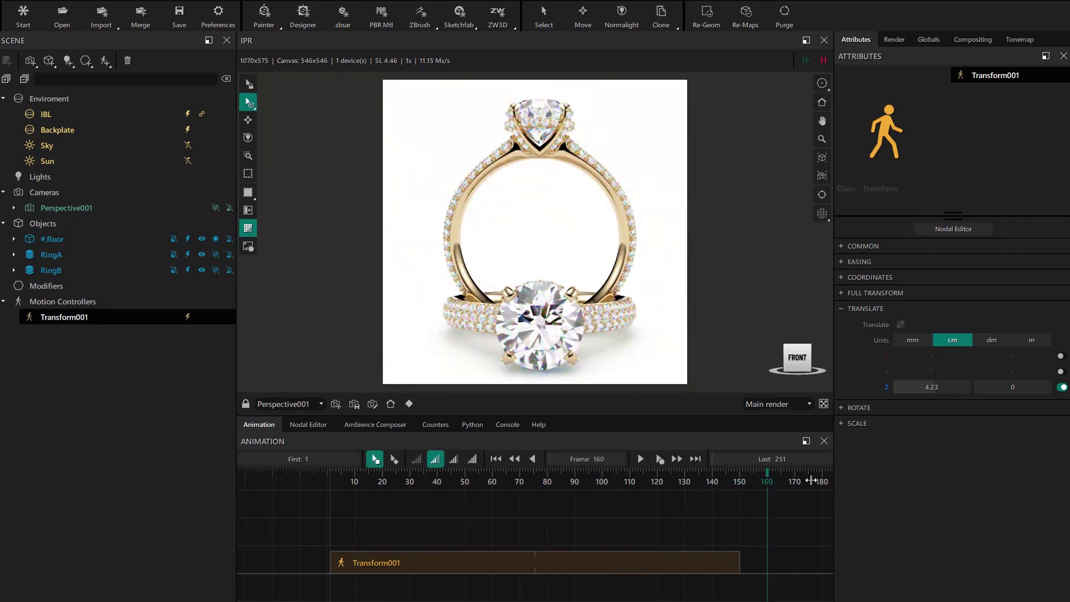
# - Apply Ease out easing to the motion and preview it from frame 1
pyautogui.click(857, 264)
pyautogui.click(919, 278)
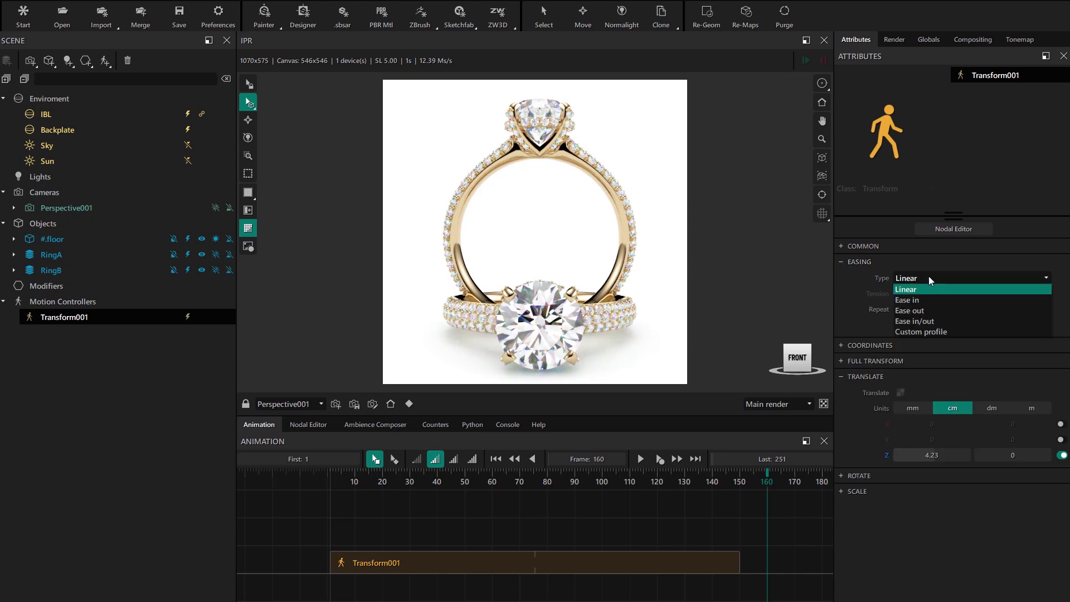
pyautogui.click(917, 310)
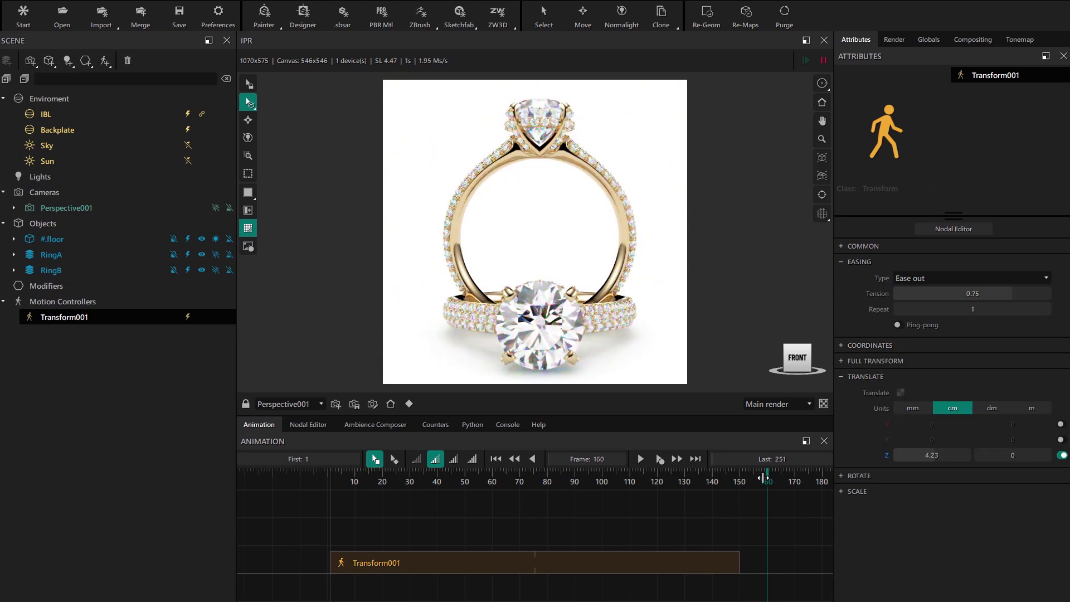
pyautogui.moveTo(763, 477); pyautogui.dragTo(331, 482)
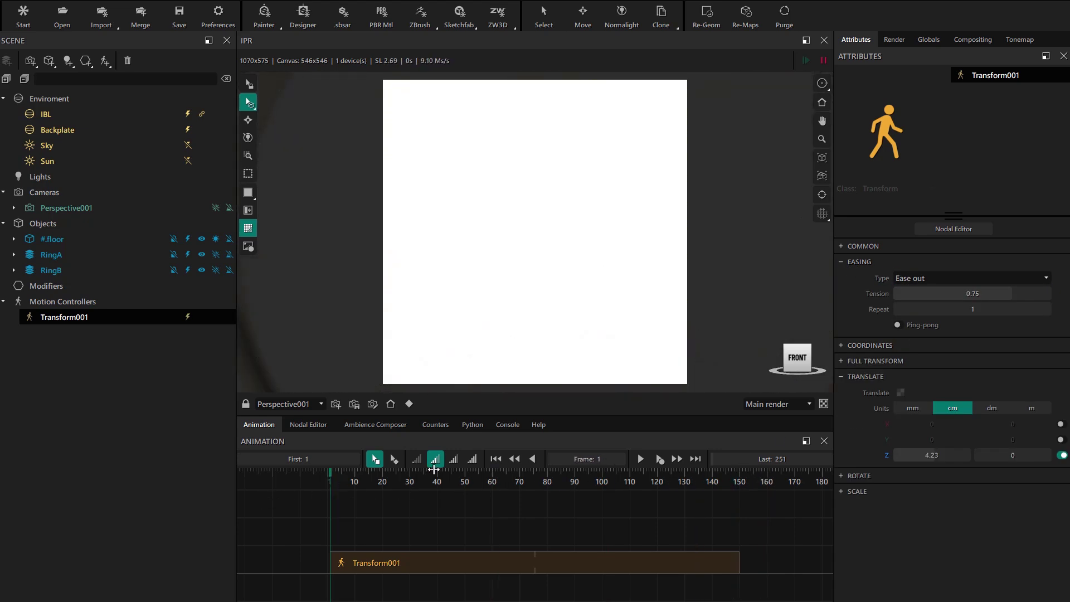
pyautogui.click(643, 462)
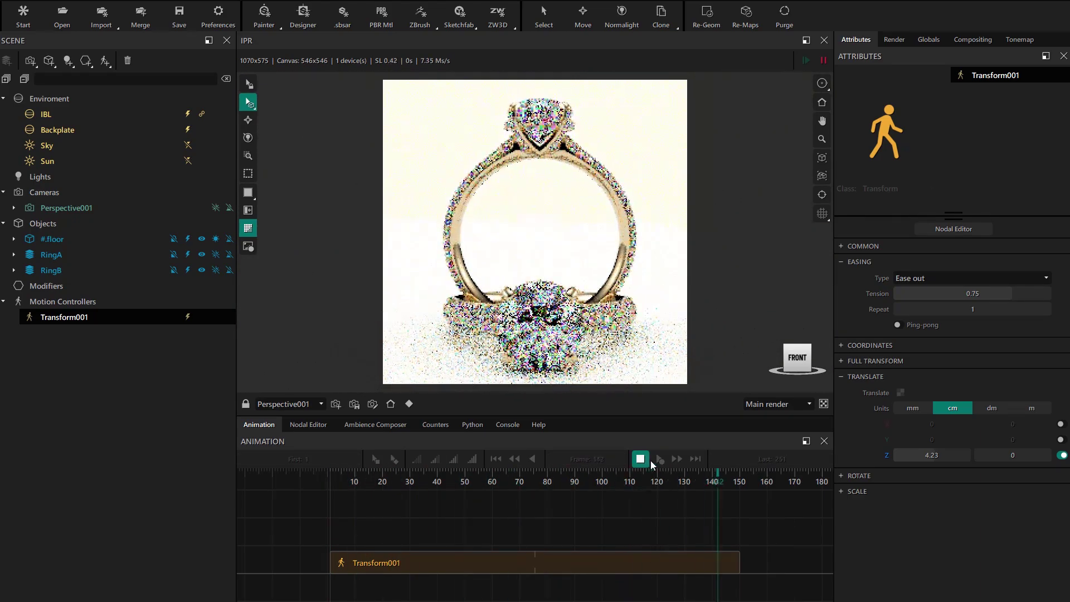
pyautogui.click(645, 462)
pyautogui.moveTo(722, 475); pyautogui.dragTo(493, 496)
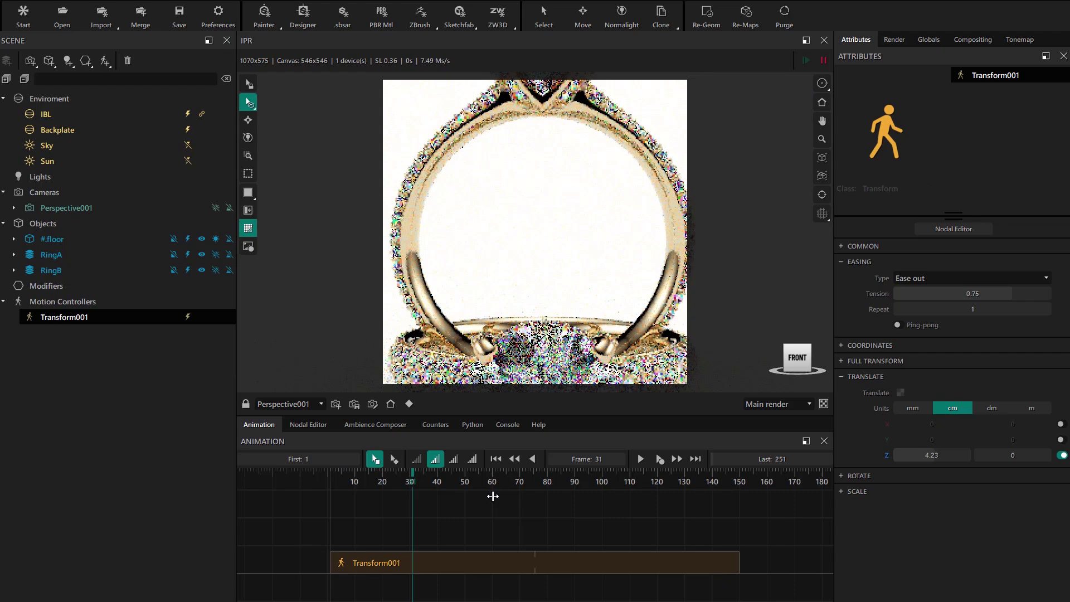
pyautogui.click(497, 495)
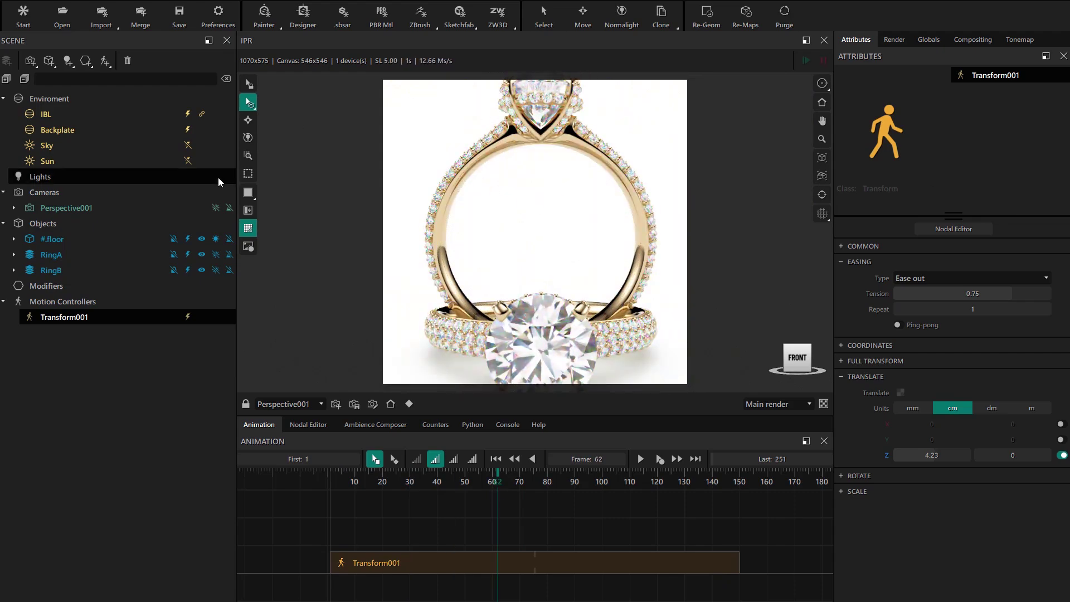
# - Add a second Transform motion controller and attach it to RingA
pyautogui.click(189, 256)
pyautogui.click(189, 255)
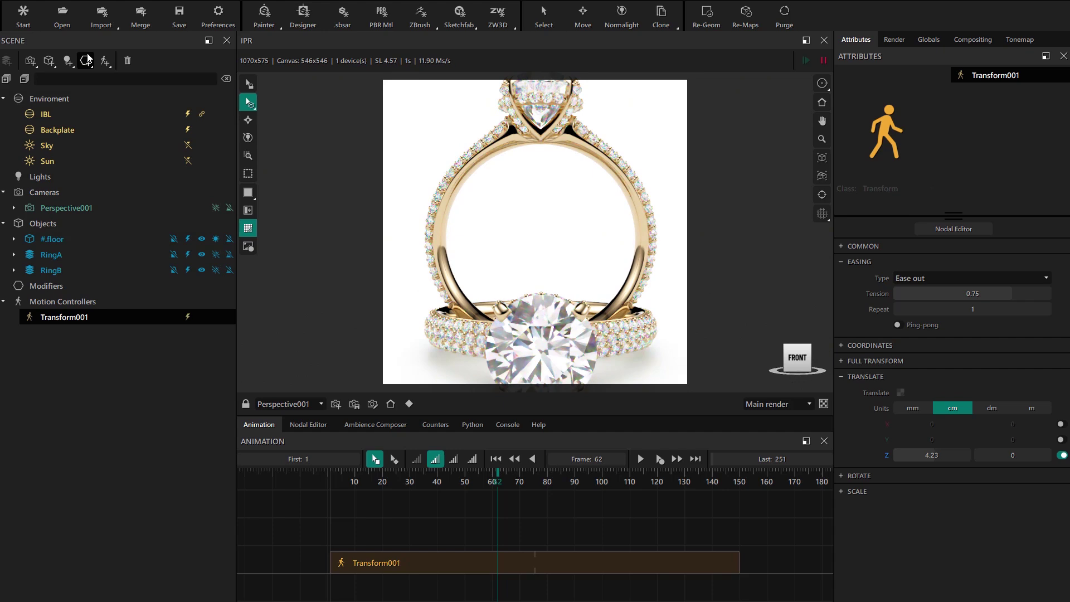
pyautogui.click(104, 60)
pyautogui.click(131, 122)
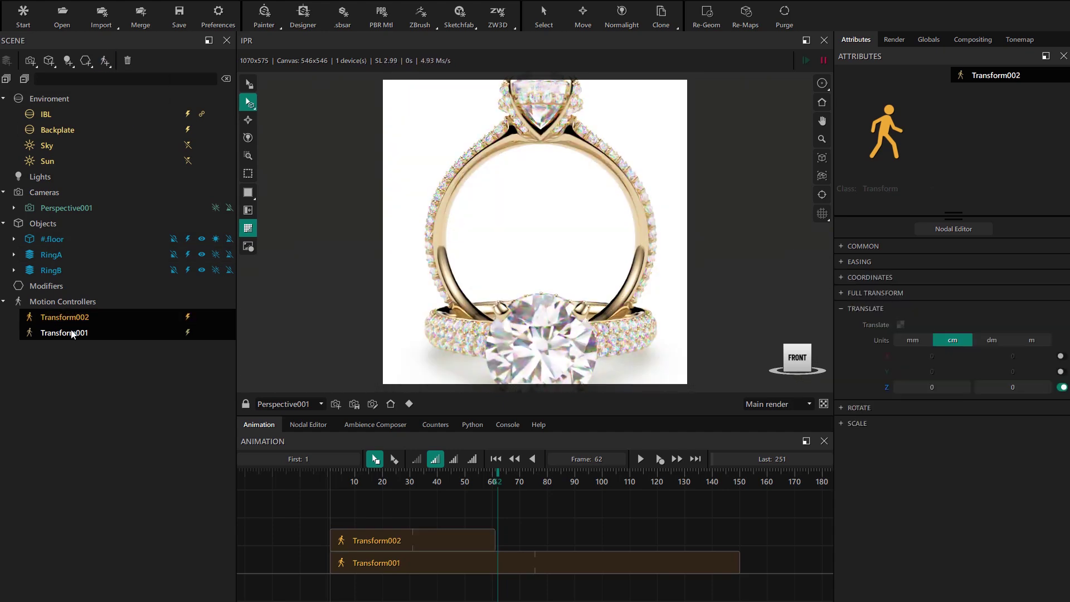
pyautogui.moveTo(64, 322); pyautogui.dragTo(76, 256)
# - Rename the controllers Zoom_Out and Rotation_RingA, and extend Rotation_RingA to frame 150
pyautogui.doubleClick(68, 333)
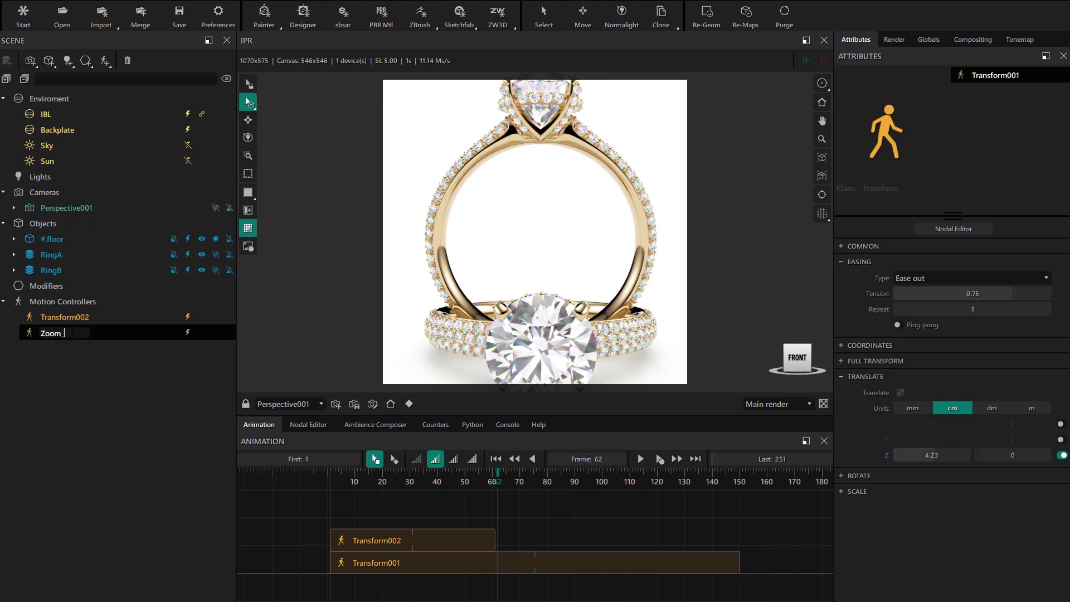
pyautogui.doubleClick(74, 318)
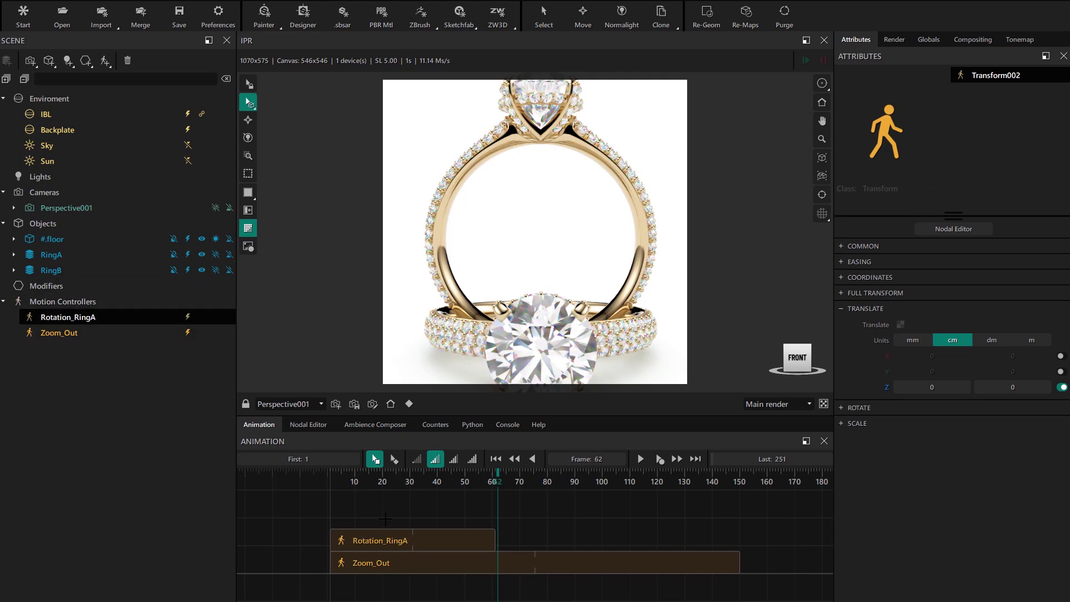
pyautogui.click(424, 544)
pyautogui.moveTo(495, 538); pyautogui.dragTo(737, 541)
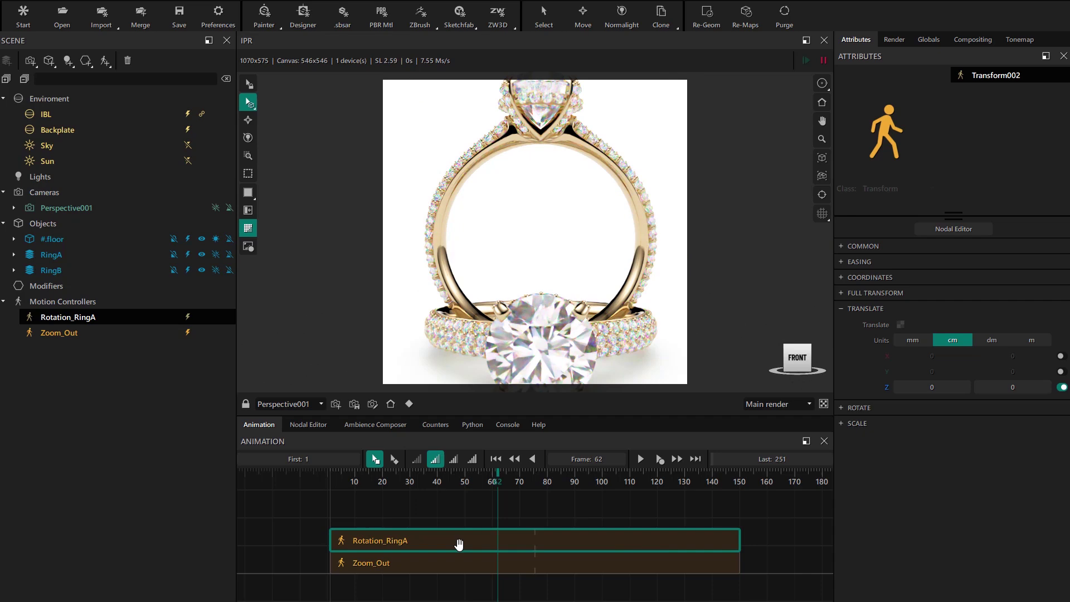
# - Set Rotation_RingA to rotate 2 turns around Z and scrub to watch the spin
pyautogui.moveTo(550, 483); pyautogui.dragTo(726, 483)
pyautogui.click(861, 408)
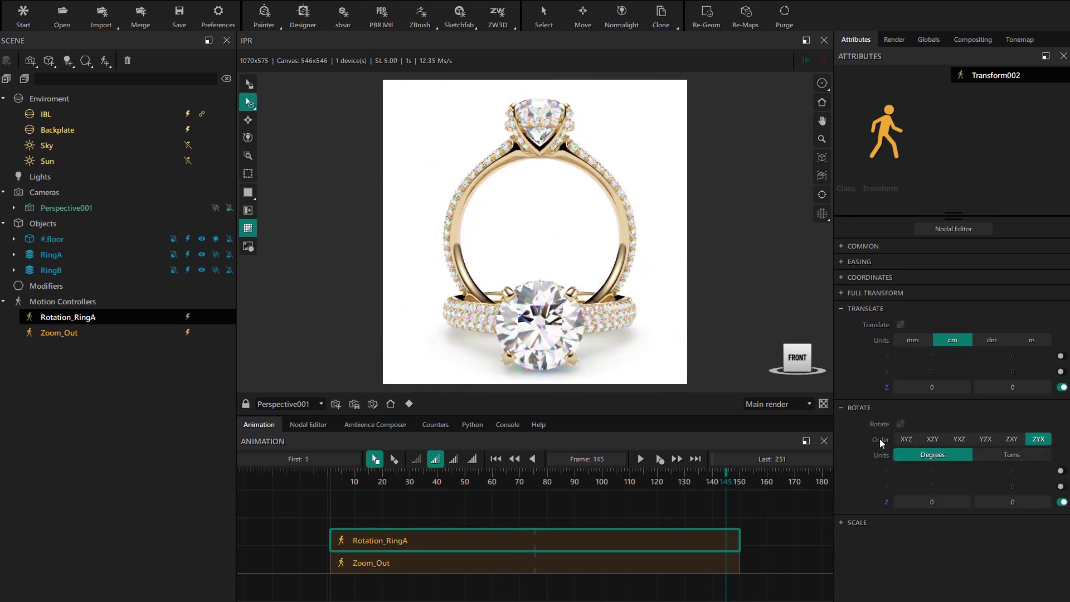
pyautogui.click(1023, 458)
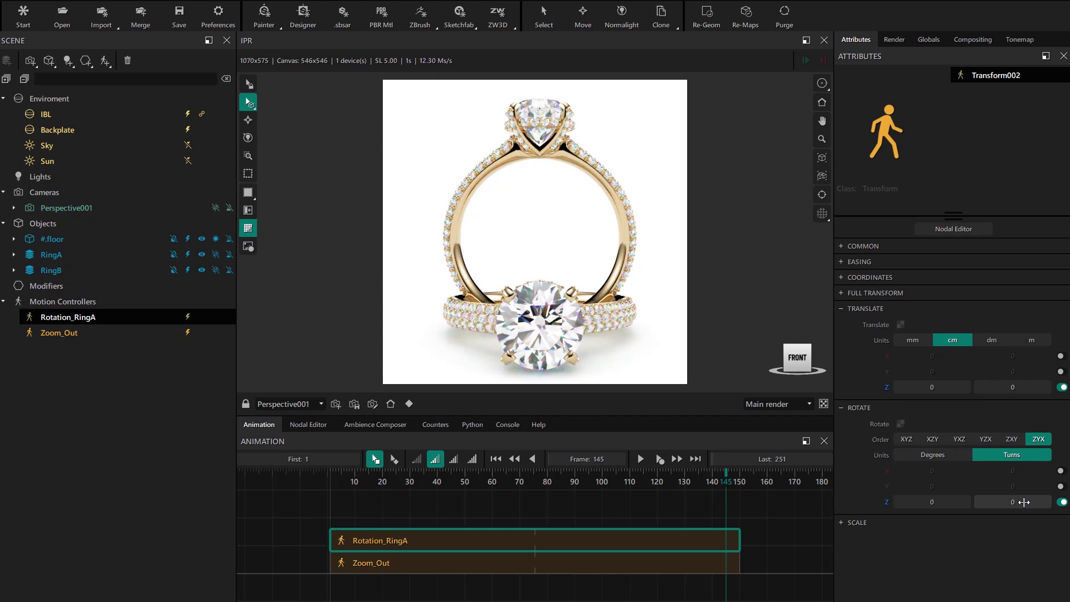
pyautogui.write('2')
pyautogui.press('Return')
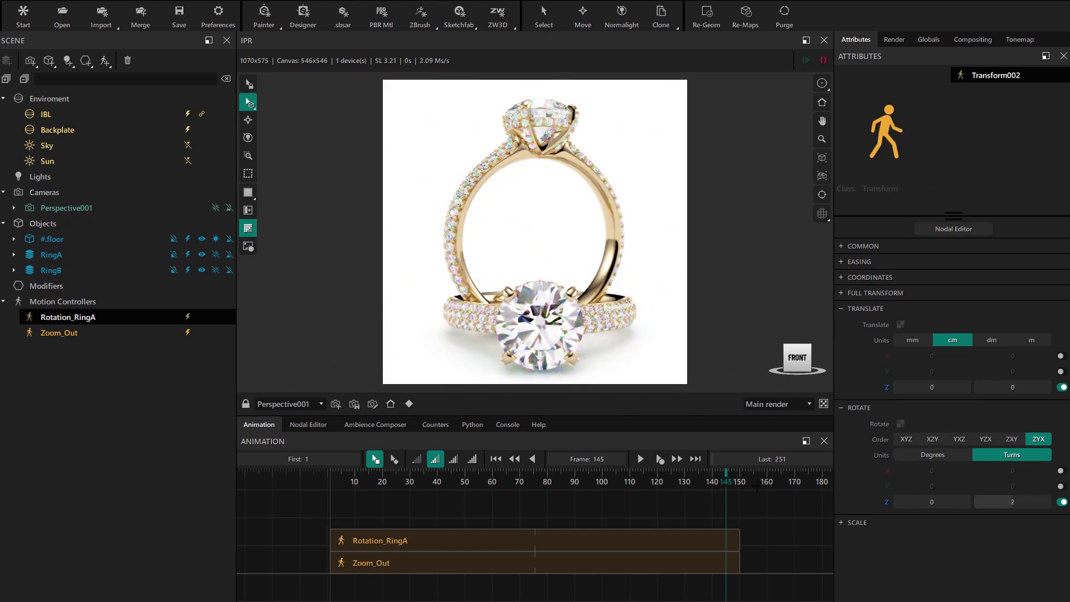
pyautogui.moveTo(718, 479); pyautogui.dragTo(278, 524)
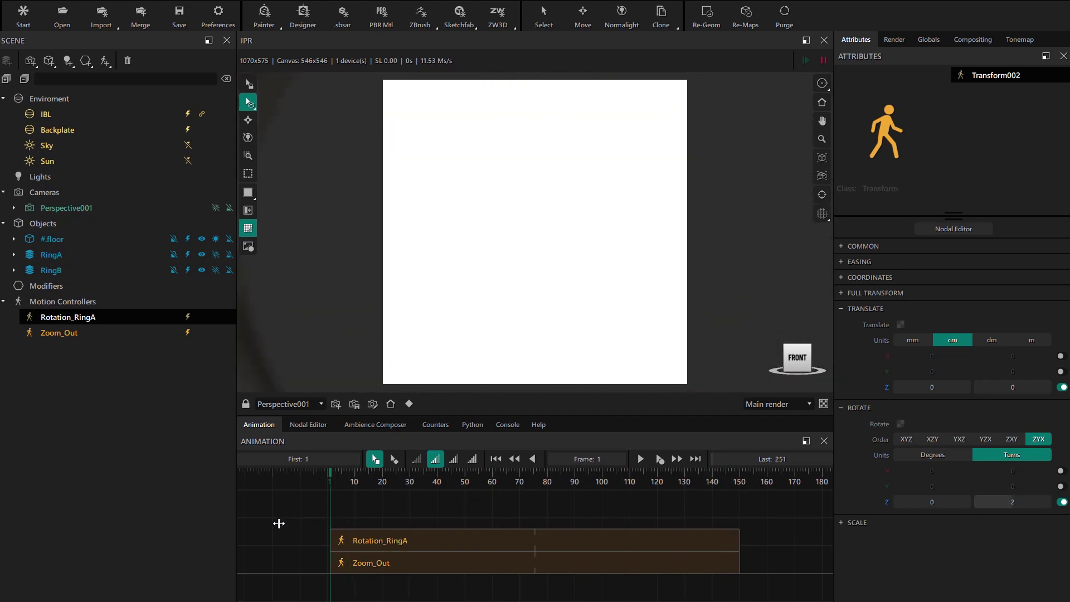
pyautogui.moveTo(348, 519); pyautogui.dragTo(733, 516)
# - Apply Ease out easing to Rotation_RingA and play the animation from frame 1
pyautogui.click(860, 262)
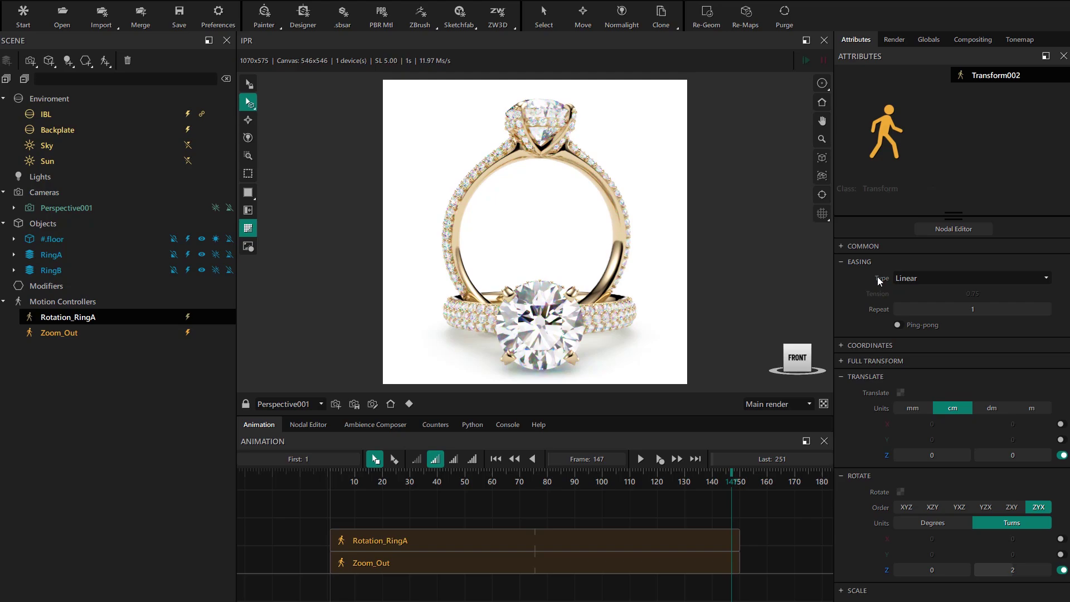
pyautogui.click(935, 279)
pyautogui.click(917, 308)
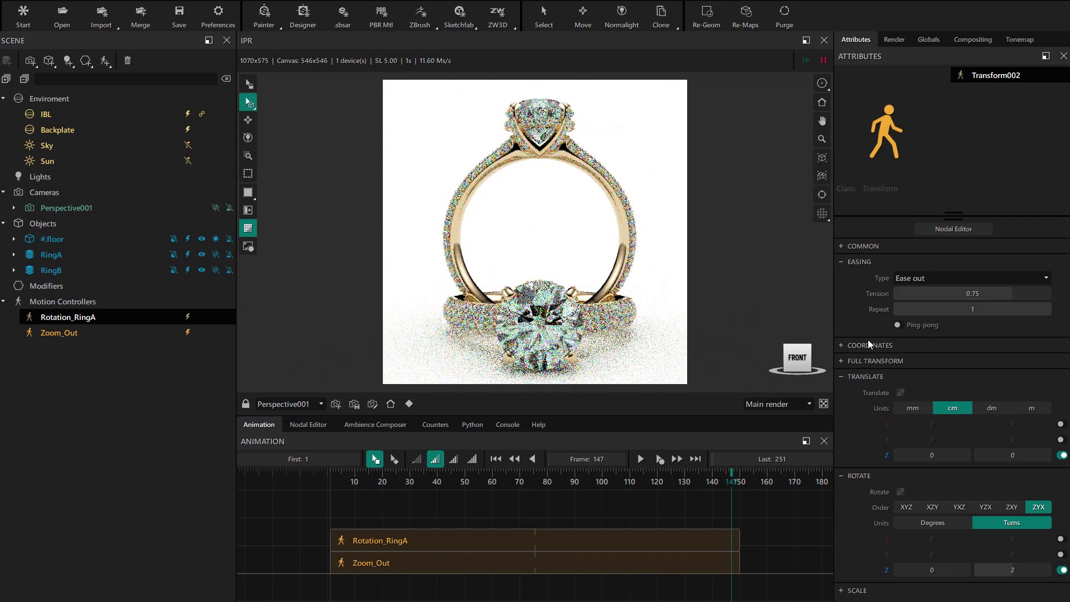
pyautogui.moveTo(648, 488); pyautogui.dragTo(272, 518)
pyautogui.click(647, 458)
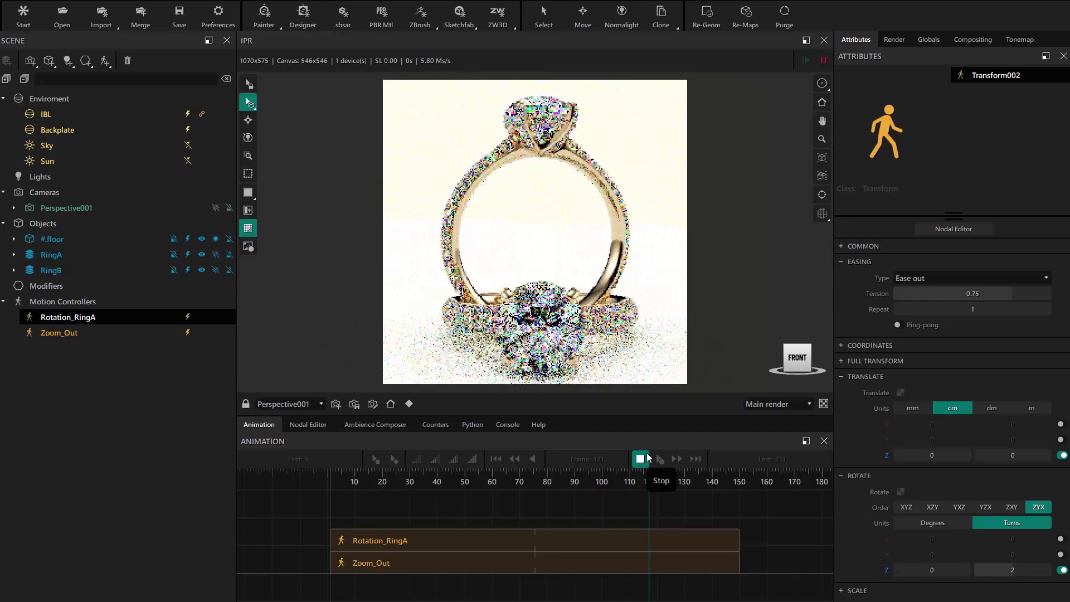
pyautogui.click(640, 458)
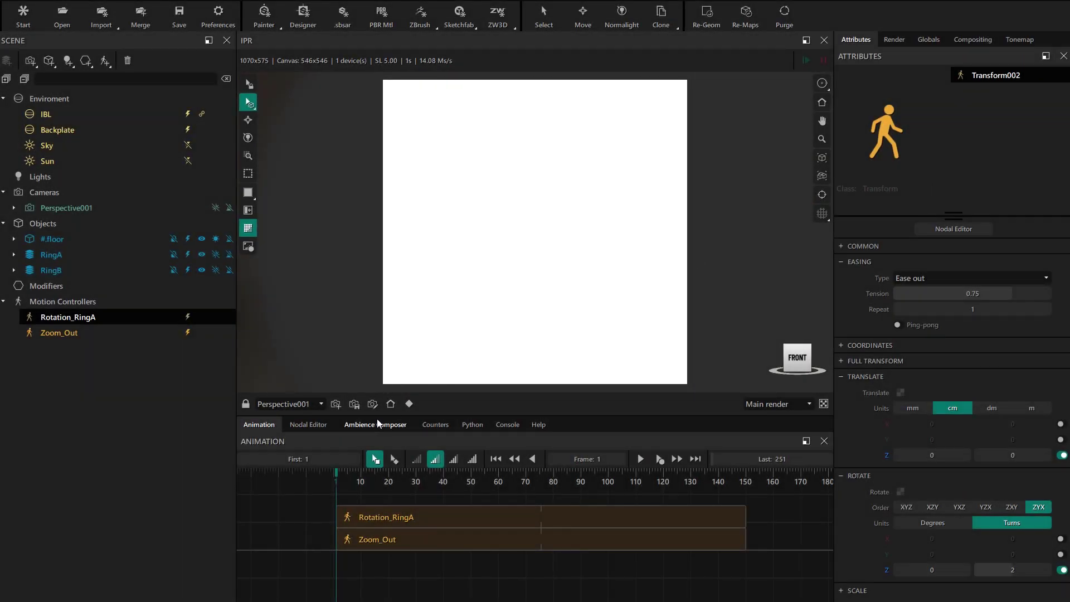
# - Add a Focus animation key on Perspective001 and turn global depth of field on
pyautogui.click(373, 407)
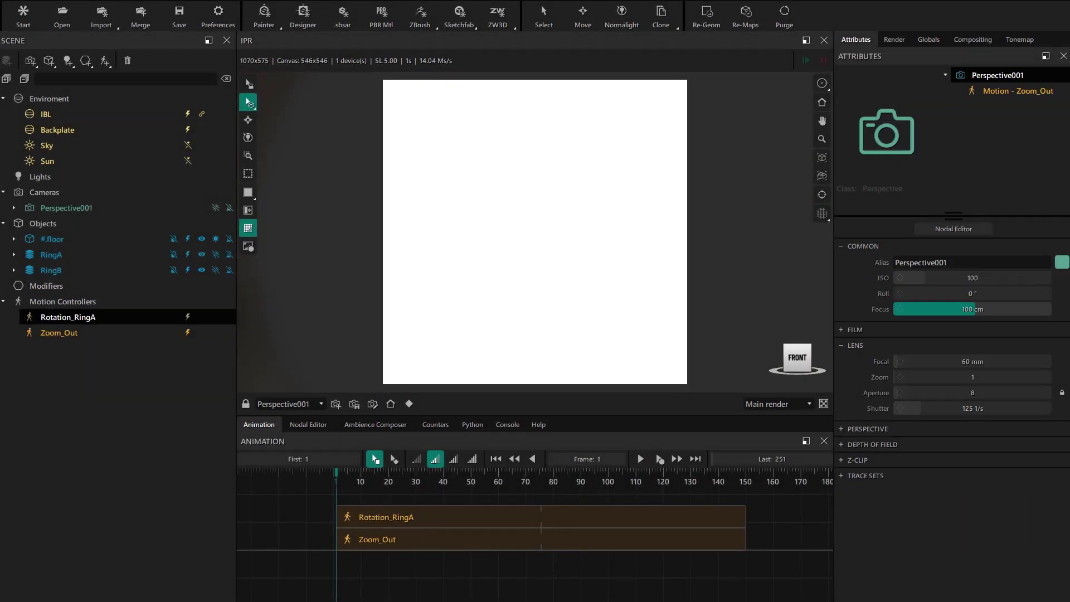
pyautogui.rightClick(1011, 304)
pyautogui.click(947, 382)
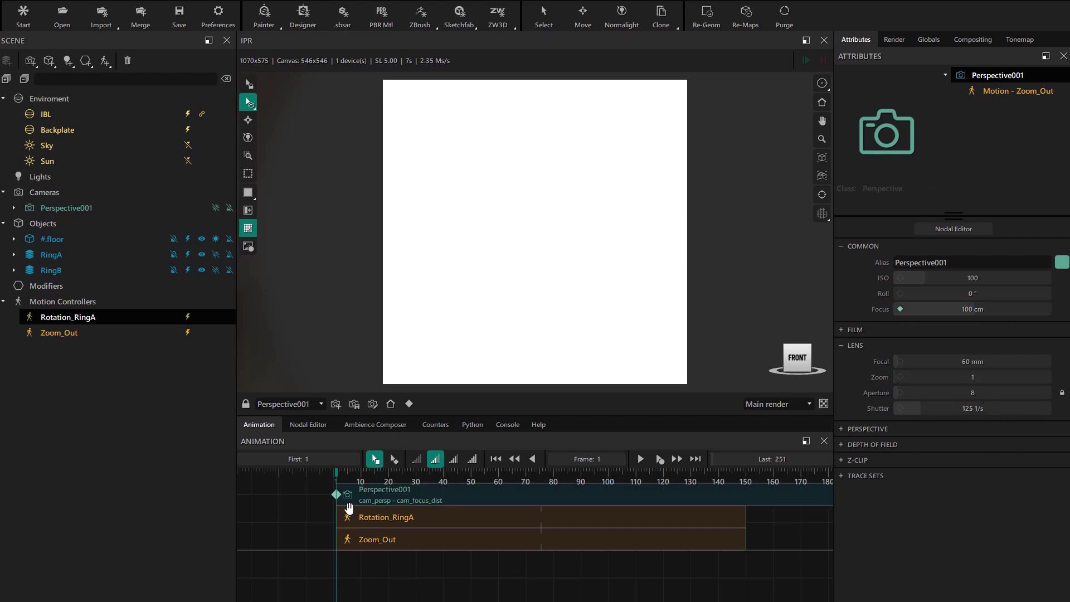
pyautogui.moveTo(335, 471); pyautogui.dragTo(561, 471)
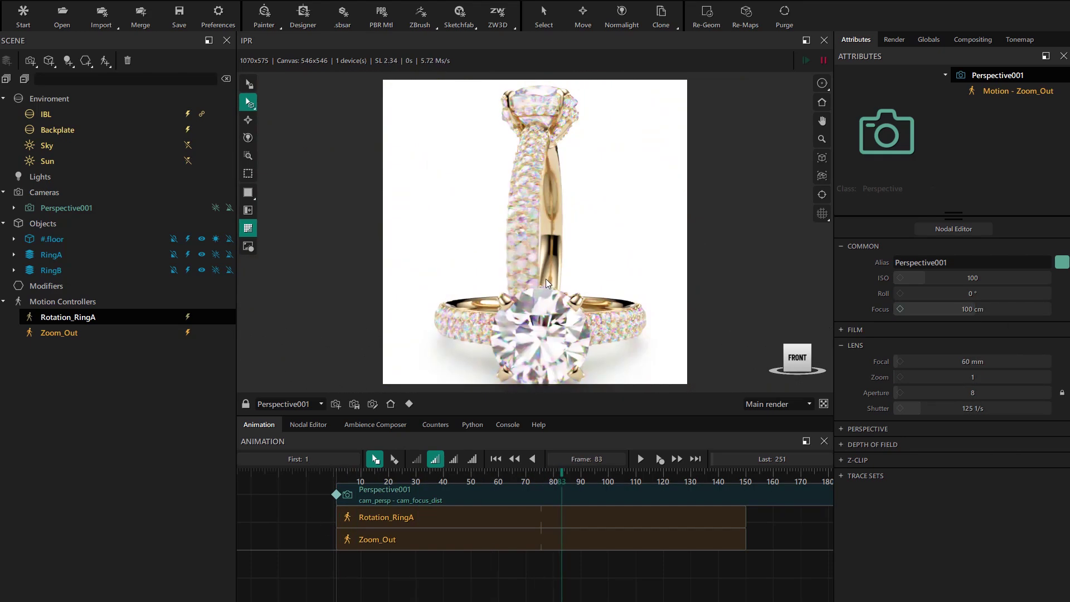
pyautogui.rightClick(533, 241)
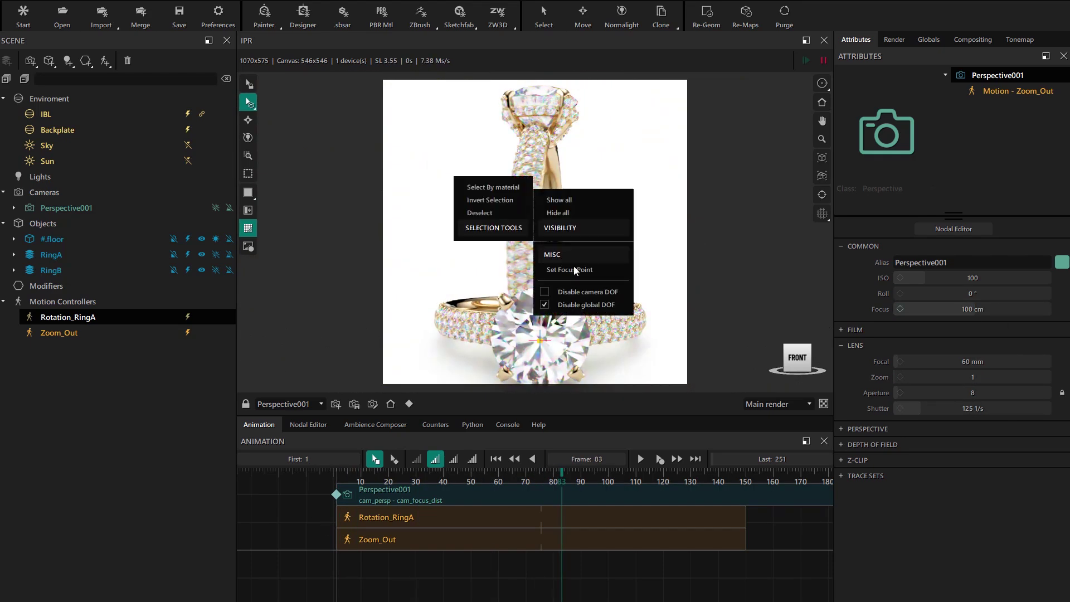
pyautogui.click(578, 305)
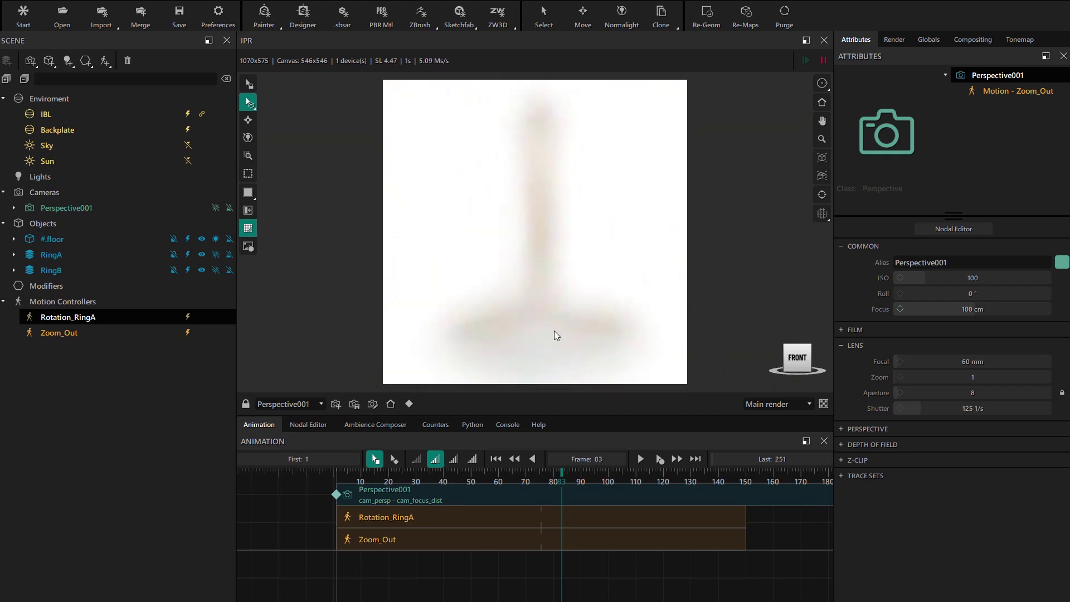
pyautogui.moveTo(577, 475); pyautogui.dragTo(736, 498)
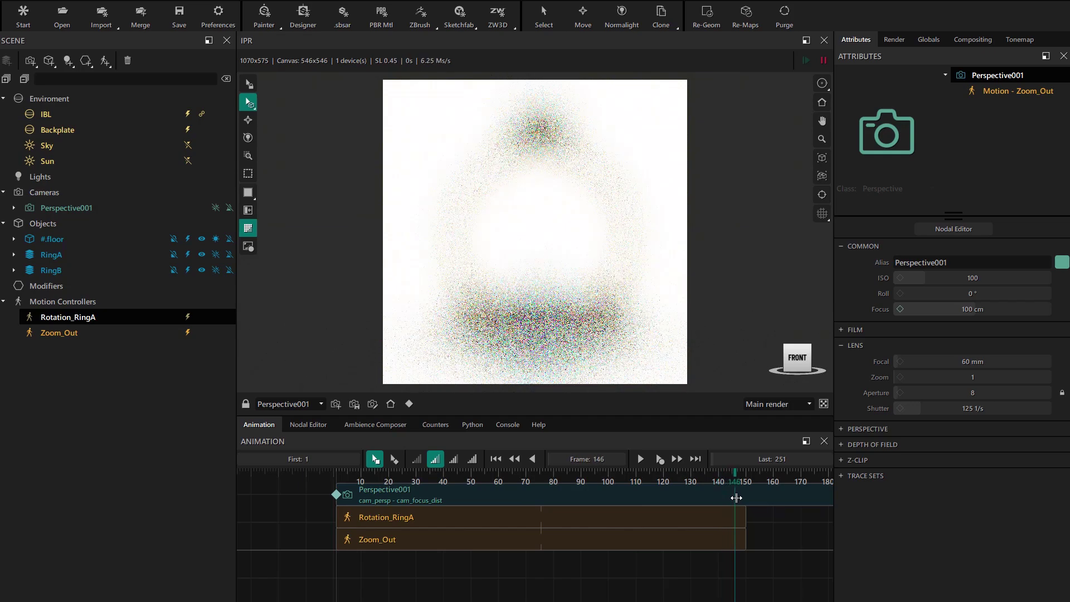
# - Key the focus on the ring at 4.1626 cm and raise the aperture from 8 to 44
pyautogui.rightClick(532, 326)
pyautogui.click(565, 352)
pyautogui.rightClick(530, 326)
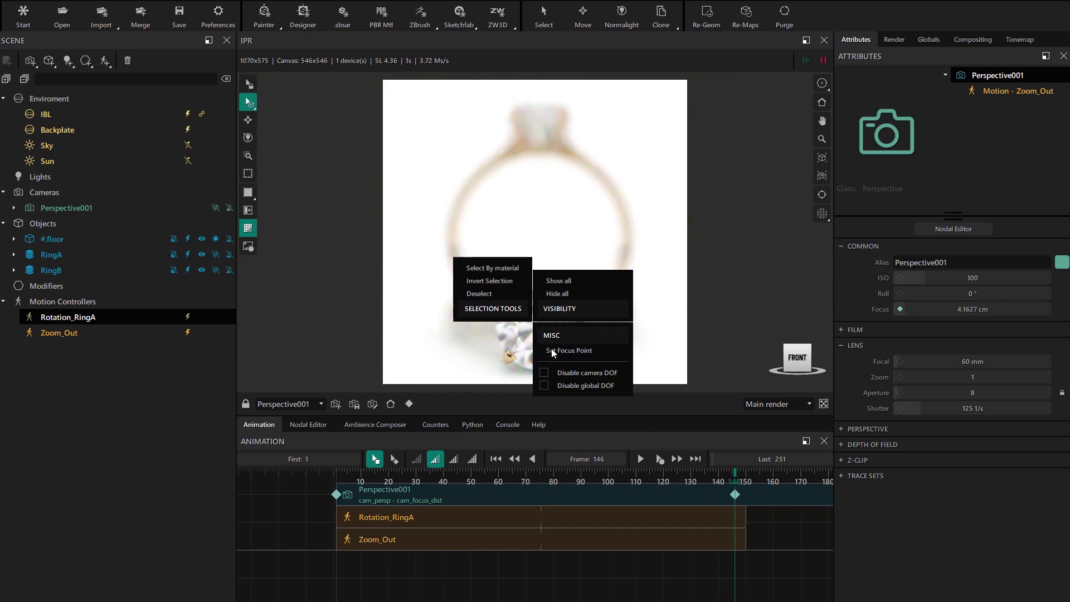
pyautogui.click(554, 352)
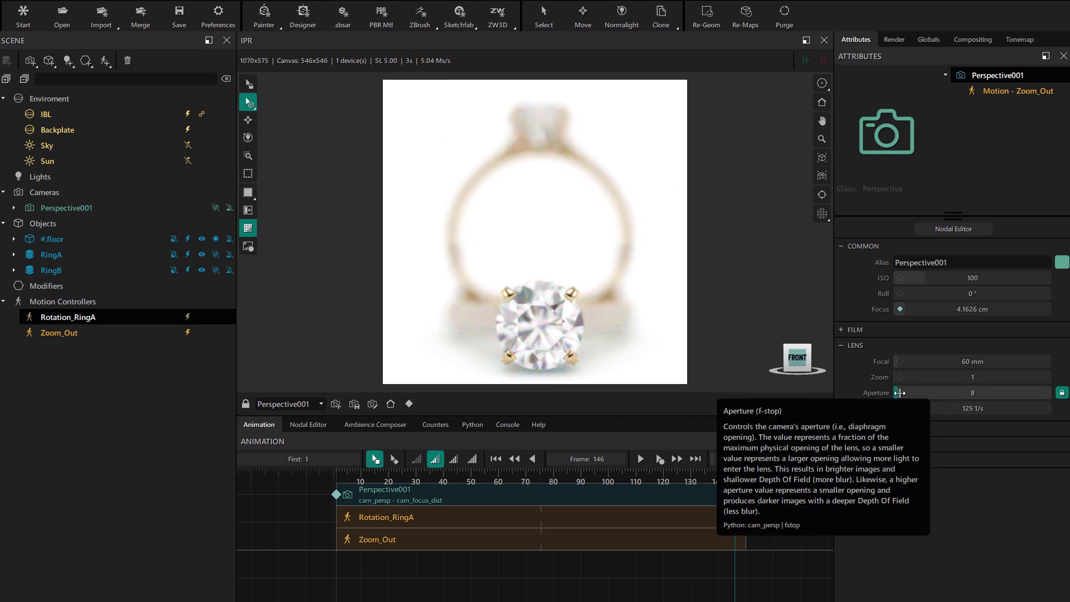
pyautogui.moveTo(897, 392); pyautogui.dragTo(919, 393)
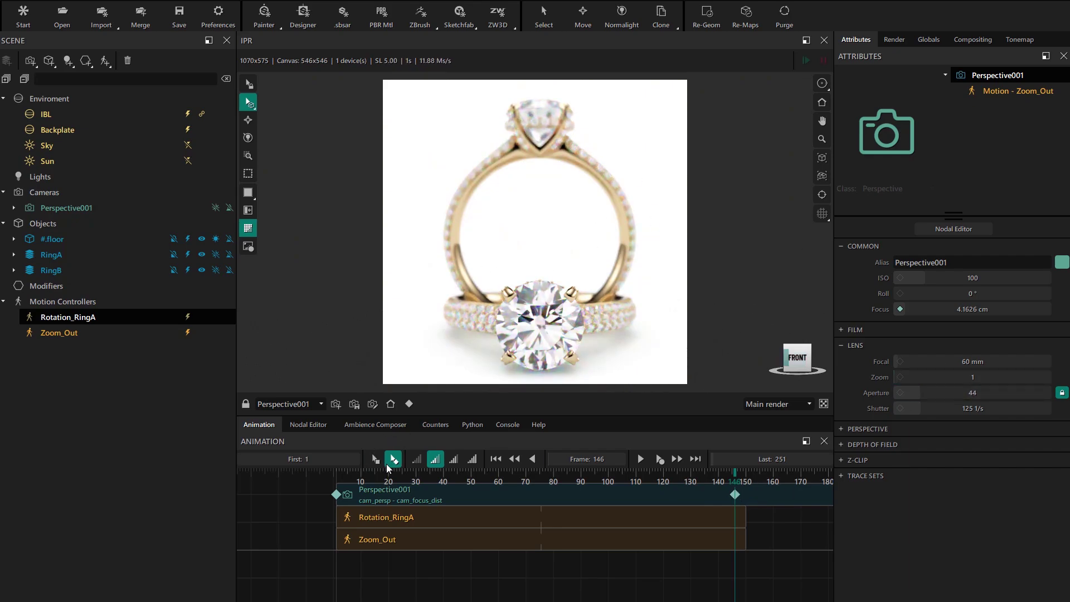
# - Move the focus keyframe toward frame 150 and play back the focus rack onto the ring
pyautogui.moveTo(734, 494); pyautogui.dragTo(370, 491)
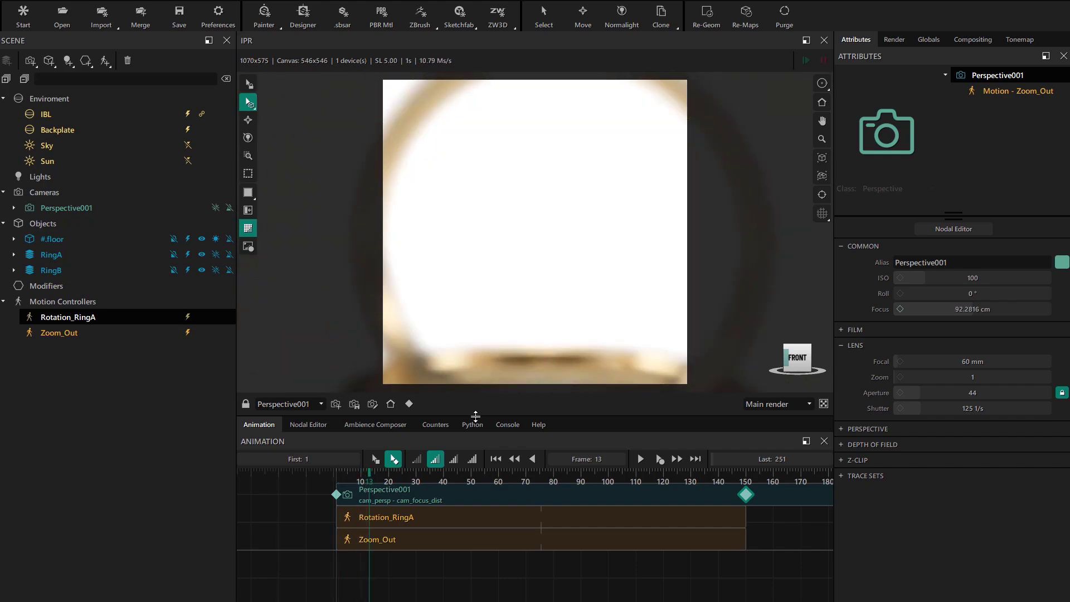
pyautogui.moveTo(389, 474); pyautogui.dragTo(462, 472)
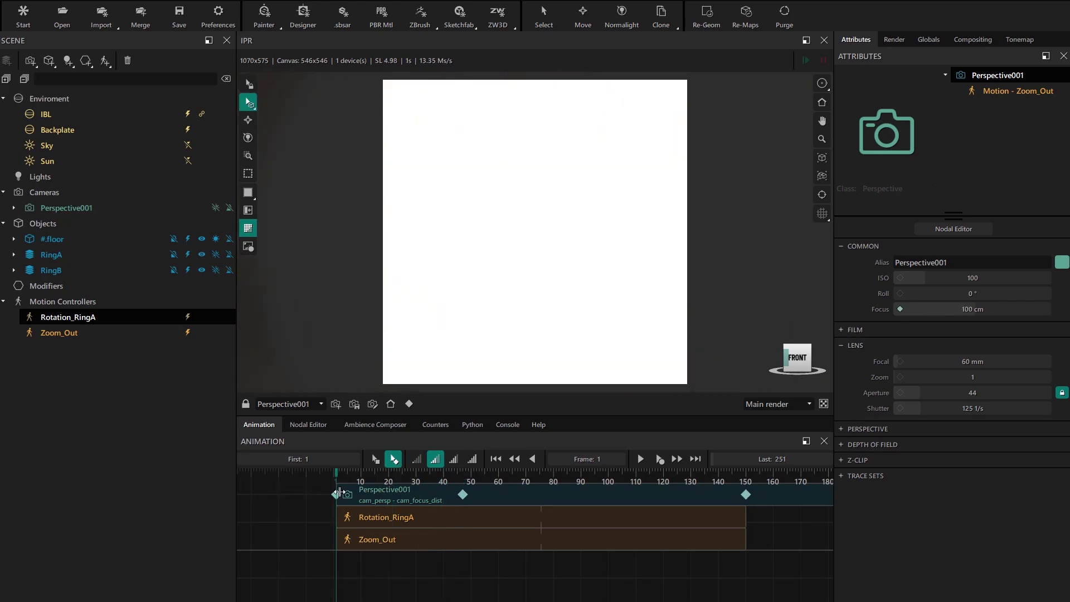
pyautogui.moveTo(339, 492); pyautogui.dragTo(467, 495)
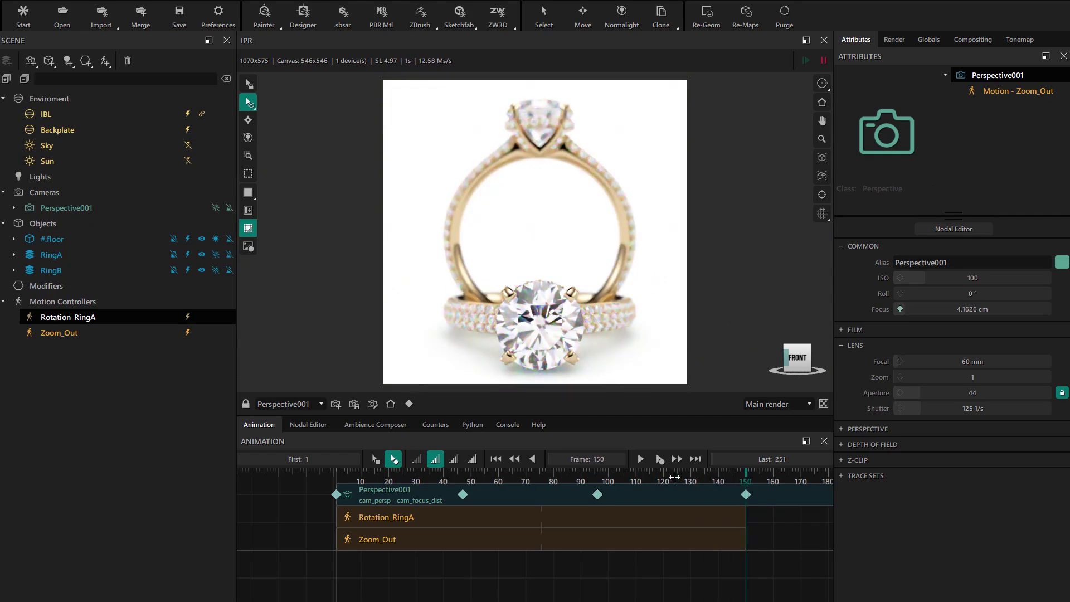
pyautogui.click(642, 459)
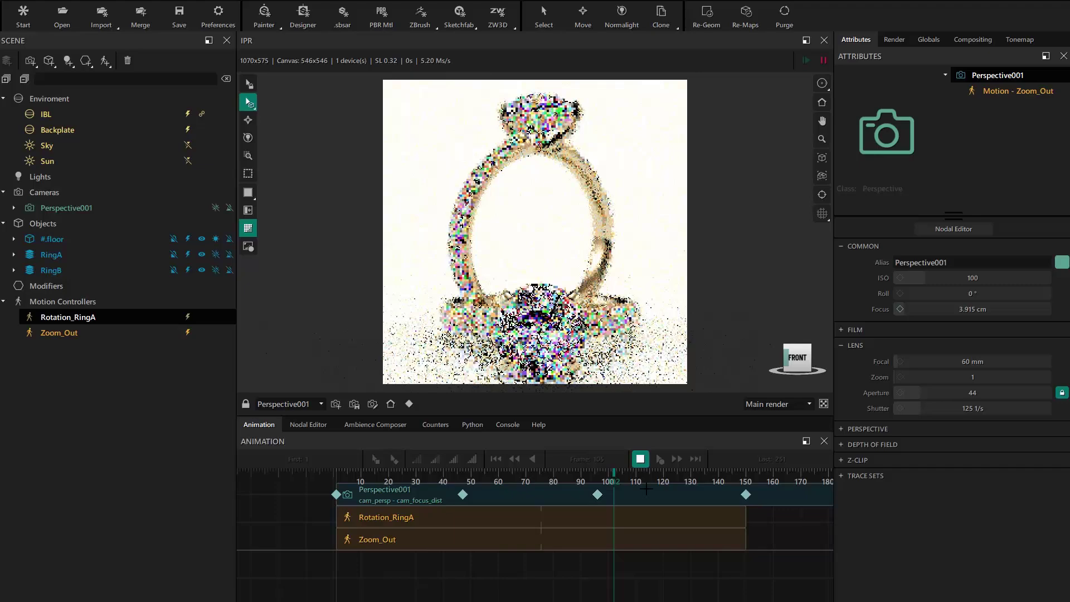
pyautogui.click(642, 459)
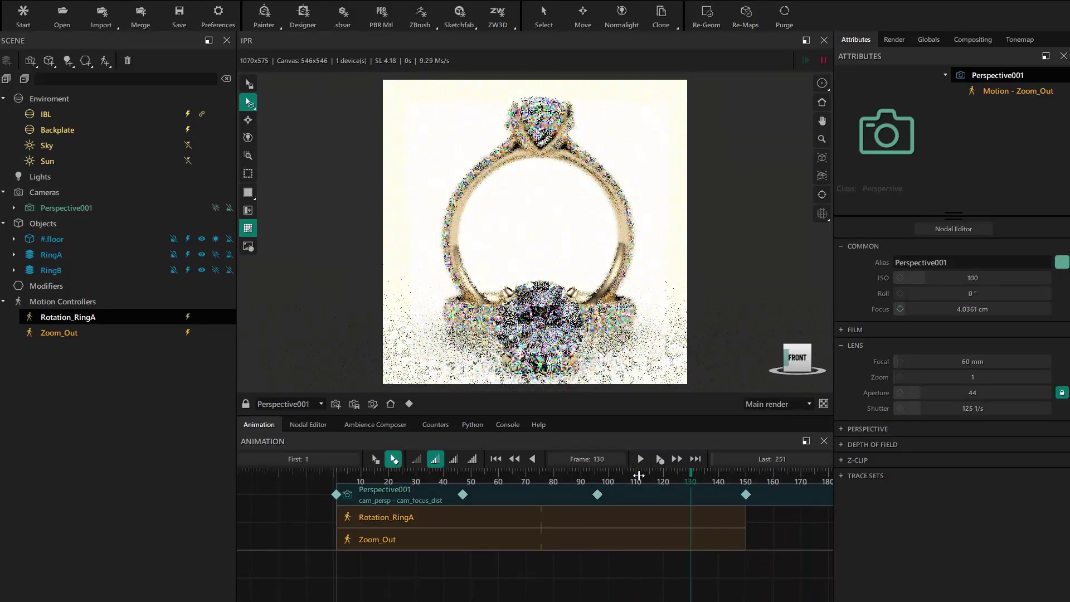
pyautogui.moveTo(639, 476); pyautogui.dragTo(553, 475)
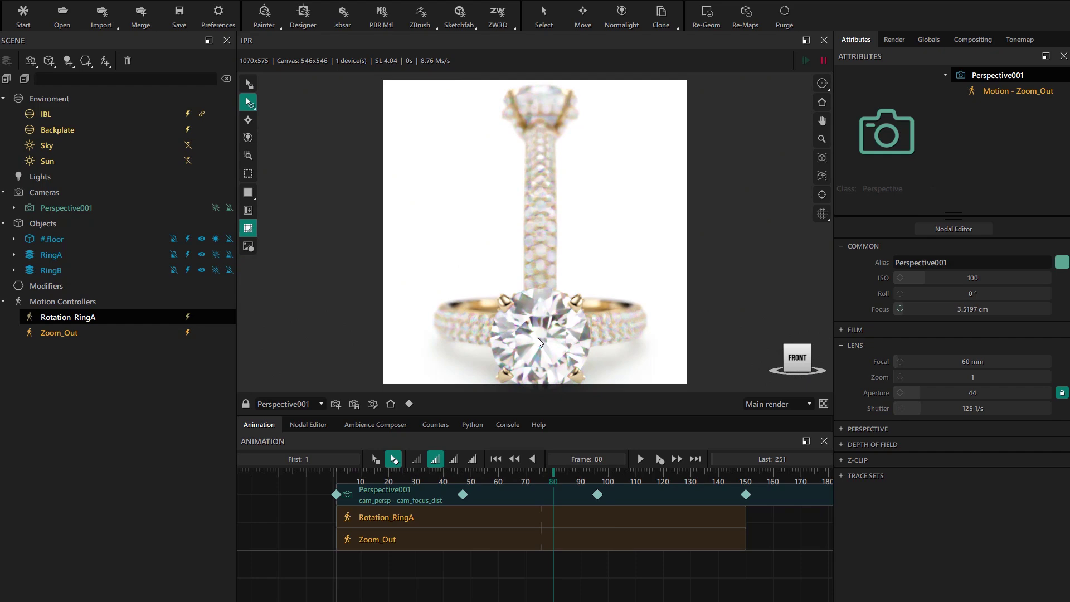
# - Key the IBL refraction angle at 0° on frame 1
pyautogui.click(46, 114)
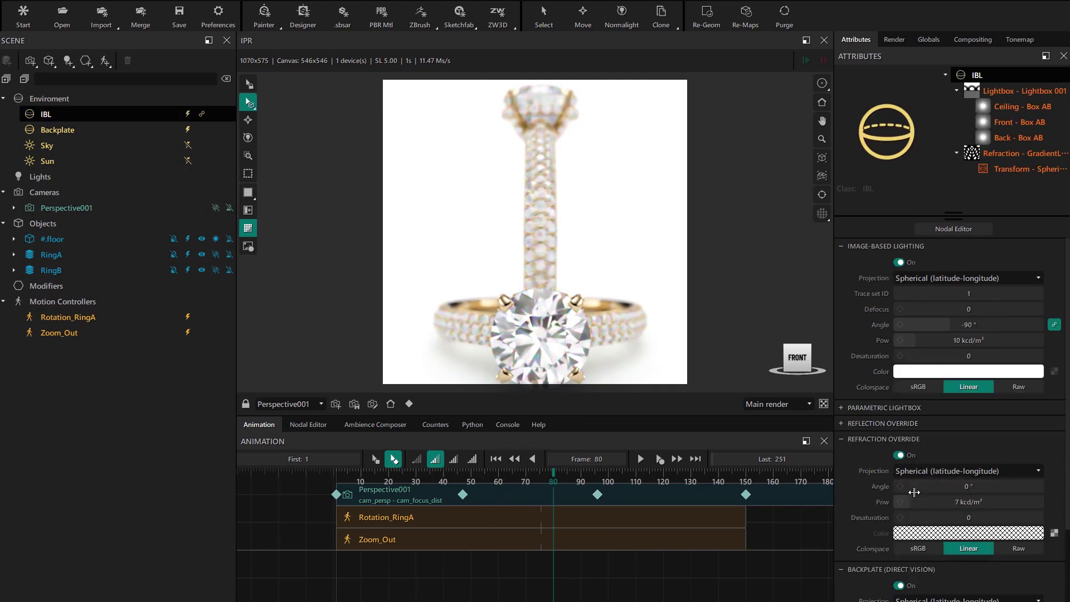
pyautogui.moveTo(554, 475); pyautogui.dragTo(337, 482)
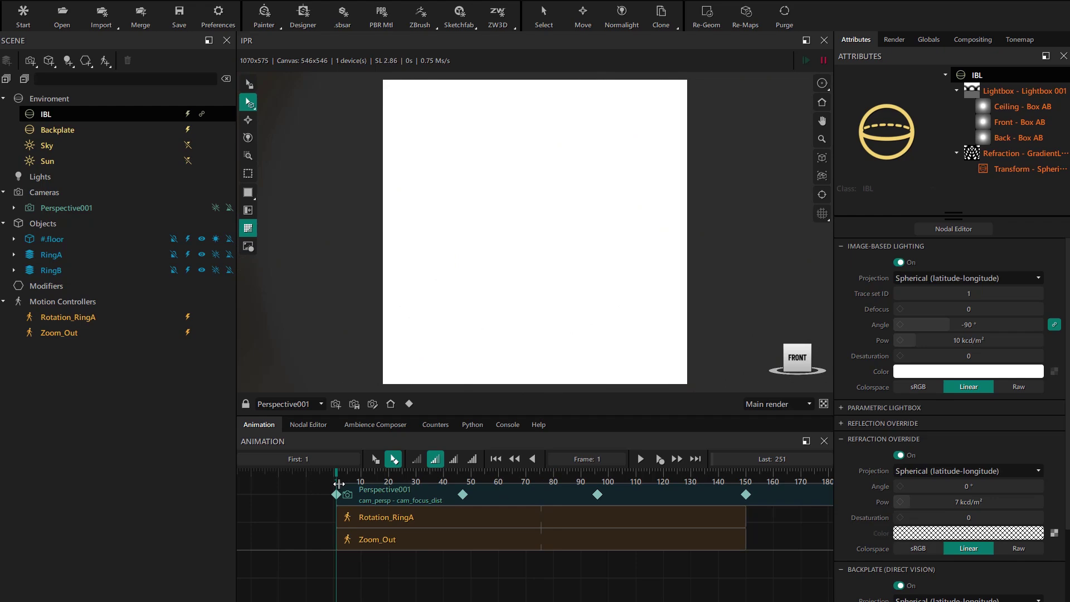
pyautogui.rightClick(948, 487)
pyautogui.click(958, 390)
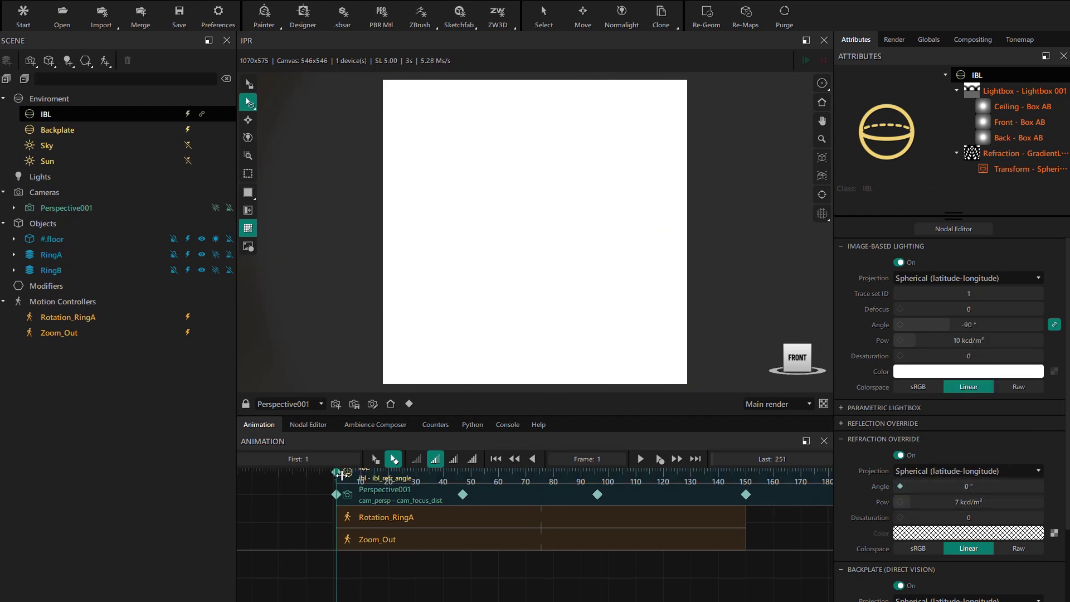
# - Key the refraction angle at 180° on frame 150
pyautogui.moveTo(338, 471); pyautogui.dragTo(746, 478)
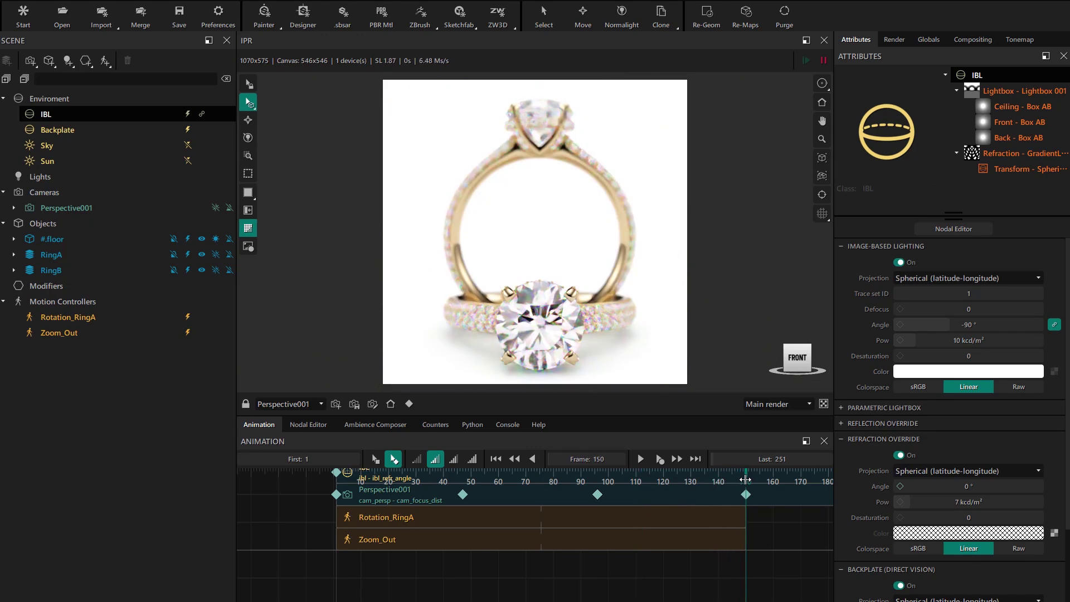
pyautogui.moveTo(534, 495); pyautogui.dragTo(539, 529, button='middle')
pyautogui.click(973, 486)
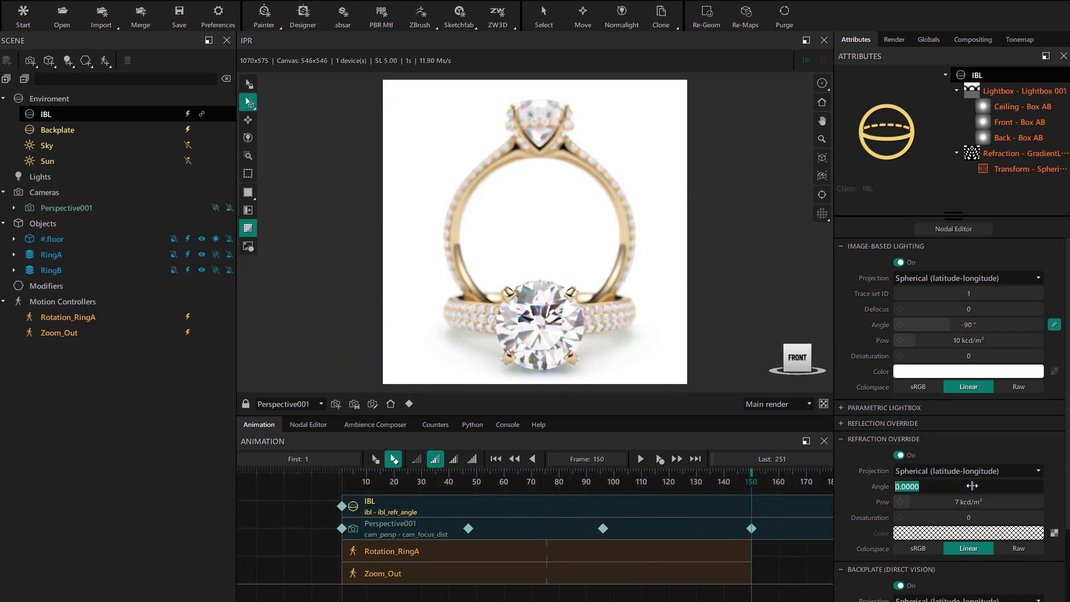
pyautogui.write('180')
pyautogui.press('Return')
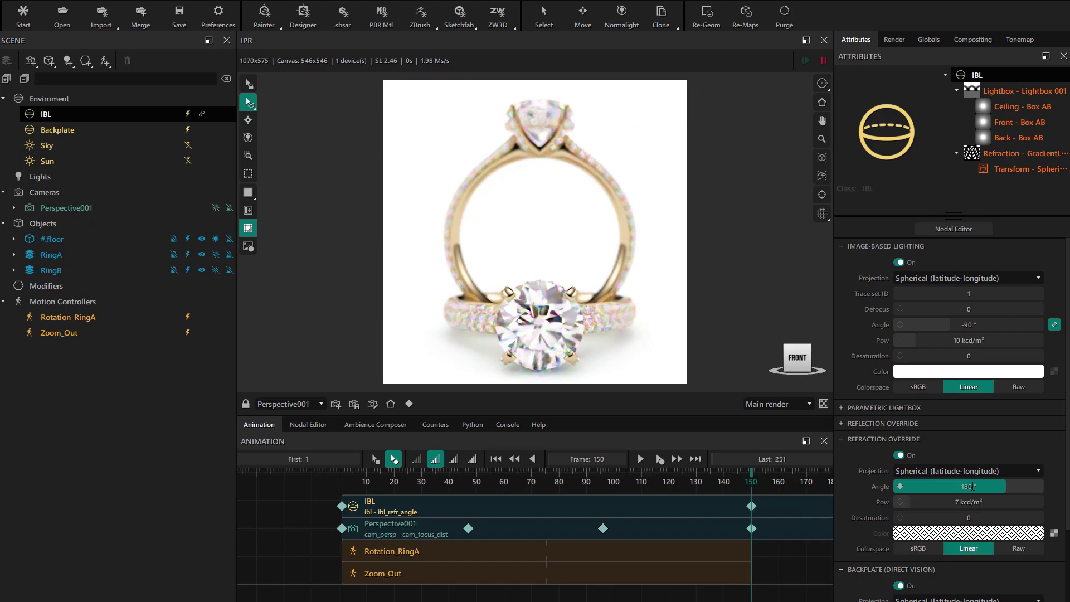
# - Change the frame 150 refraction angle to 250° and check the animation
pyautogui.moveTo(742, 474)
pyautogui.mouseDown()
pyautogui.moveTo(542, 481)
pyautogui.moveTo(751, 481)
pyautogui.mouseUp()
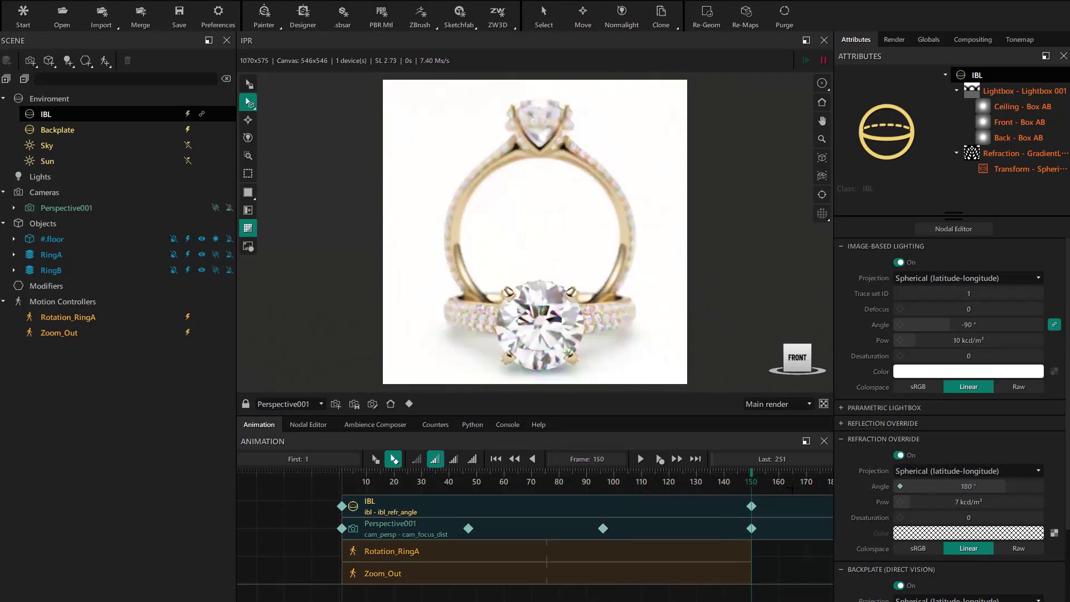
pyautogui.doubleClick(982, 488)
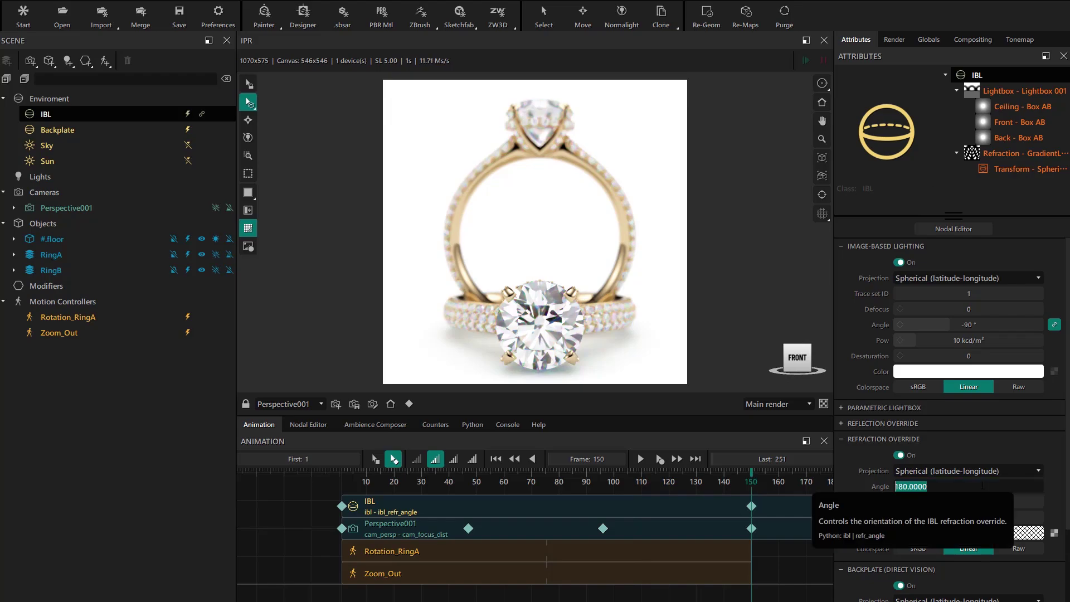
pyautogui.write('250')
pyautogui.press('Return')
pyautogui.moveTo(749, 477); pyautogui.dragTo(317, 509)
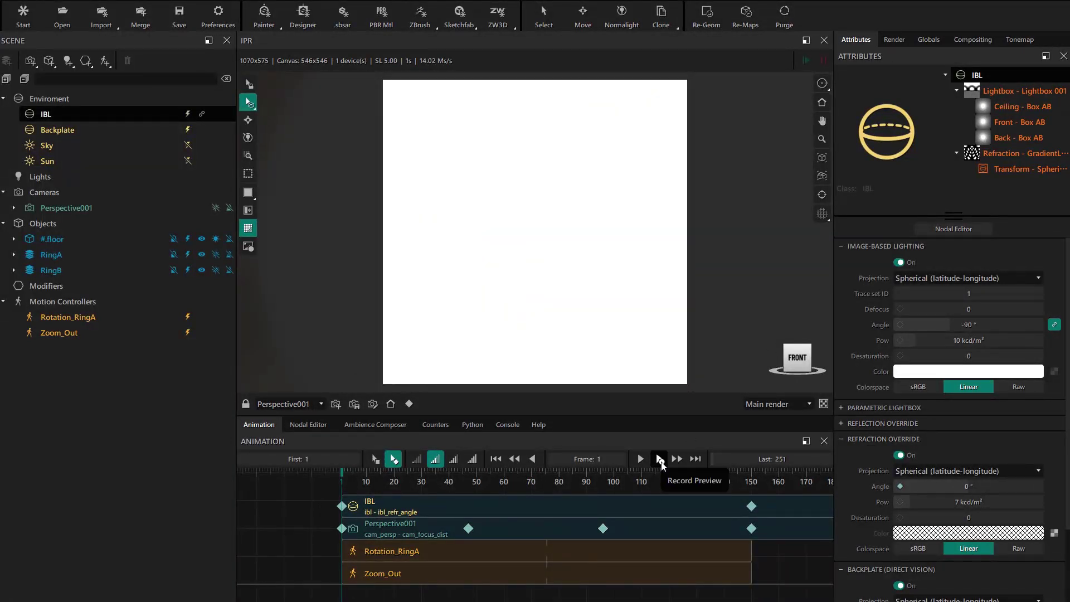
# - Set the animation's last frame to 150
pyautogui.doubleClick(786, 461)
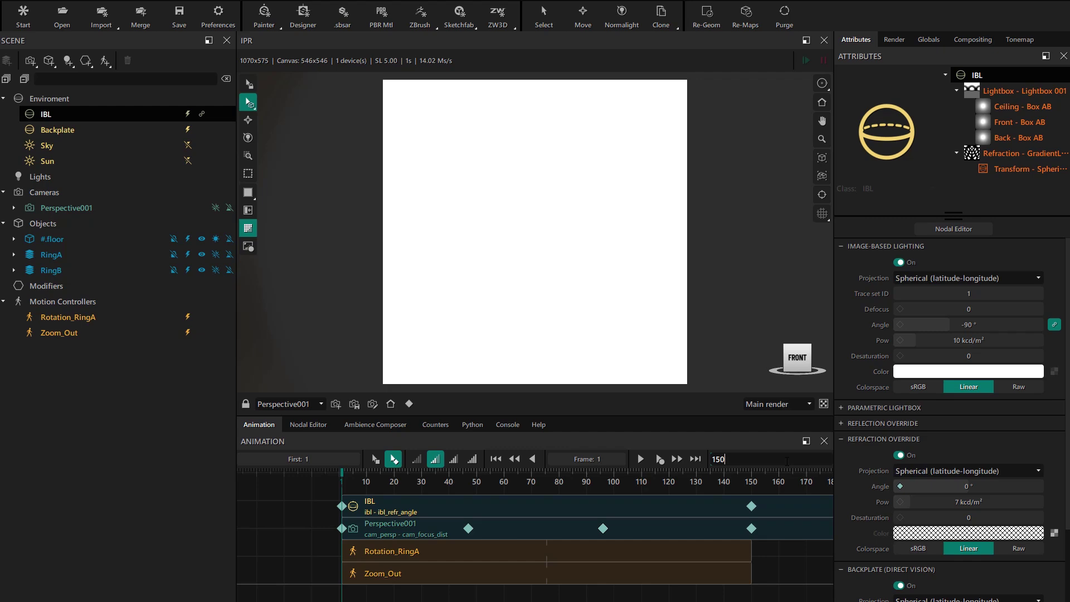
pyautogui.press('Return')
pyautogui.moveTo(523, 483); pyautogui.dragTo(532, 484)
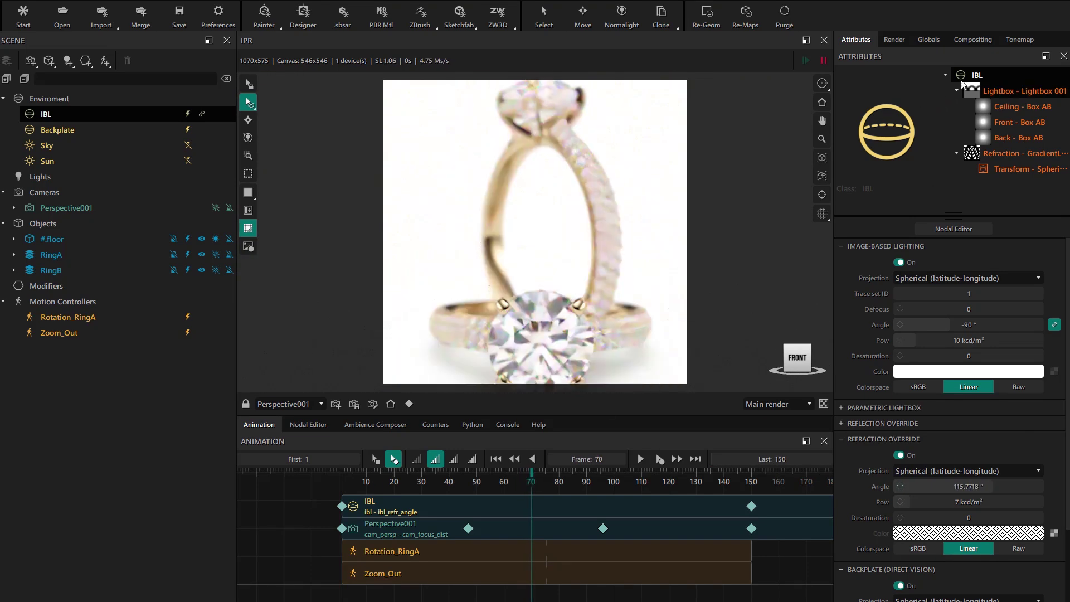
# - Enable Glare in the Tonemap lens settings and show the timeline render settings
pyautogui.click(1011, 40)
pyautogui.click(899, 203)
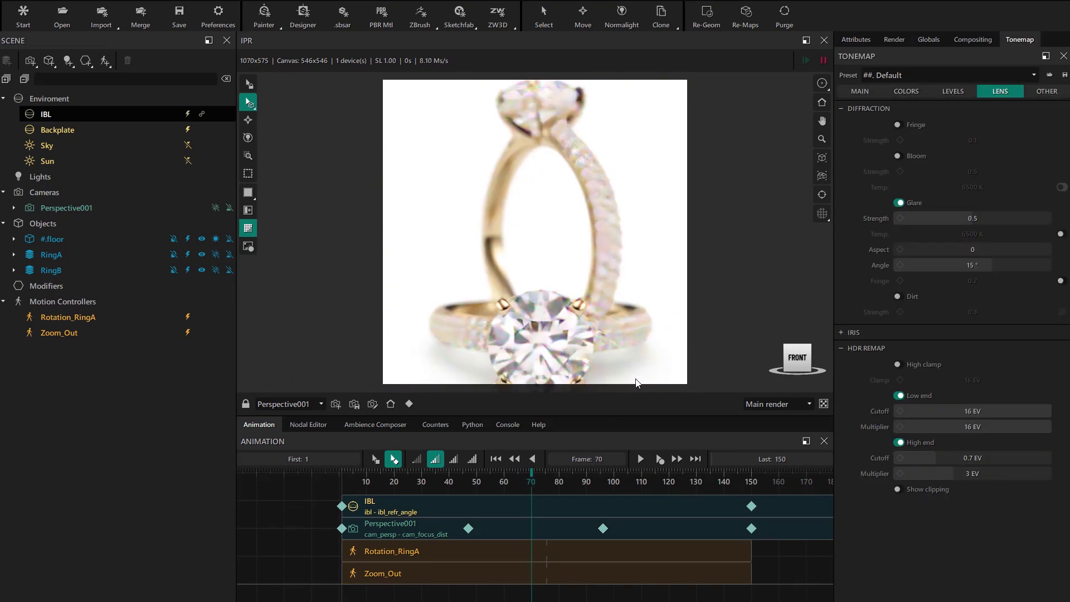
pyautogui.moveTo(525, 474); pyautogui.dragTo(344, 478)
pyautogui.click(466, 480)
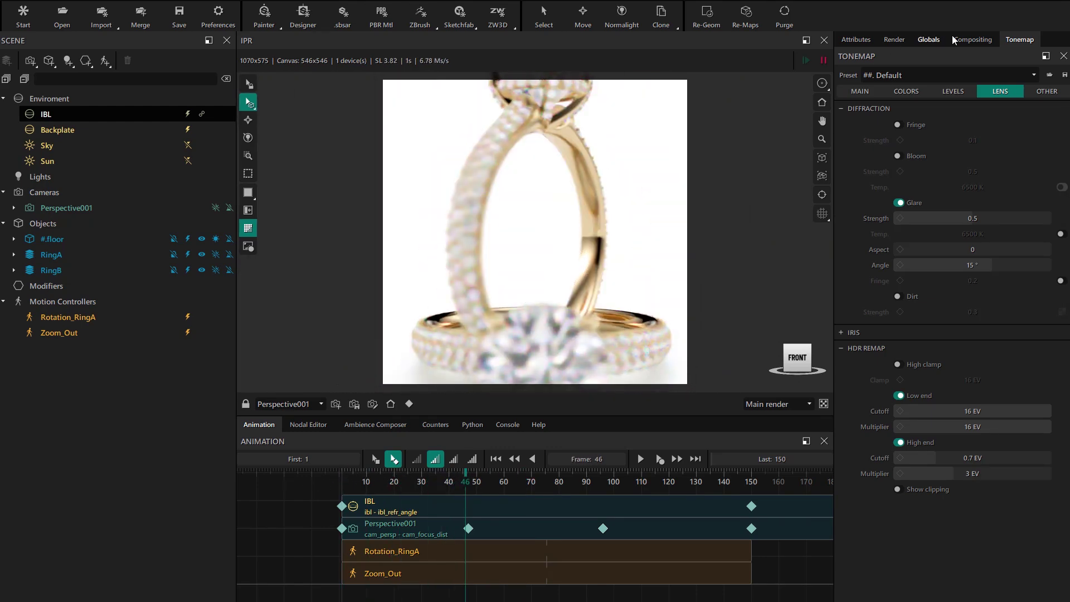
pyautogui.click(893, 39)
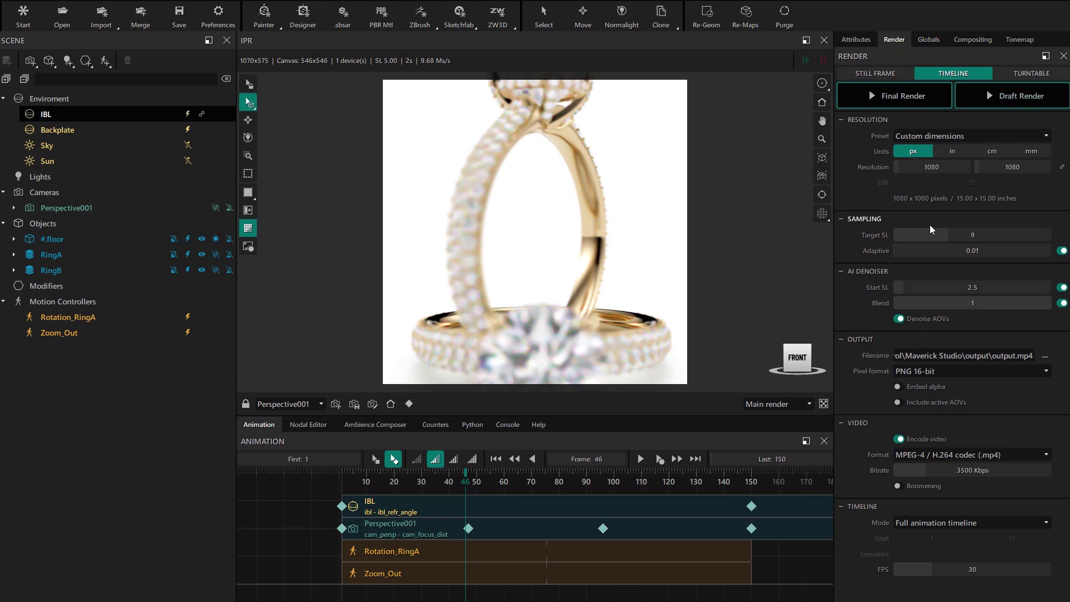
# - Set the output file to Cam1.jpg in the Renders folder and start a draft render
pyautogui.click(1045, 355)
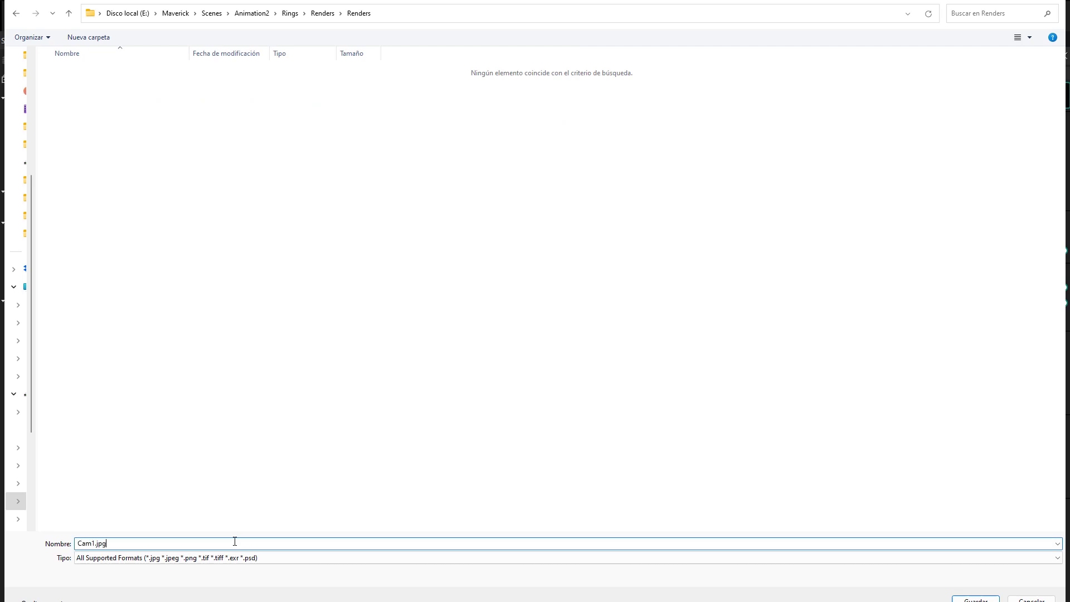
pyautogui.press('Return')
pyautogui.click(1024, 100)
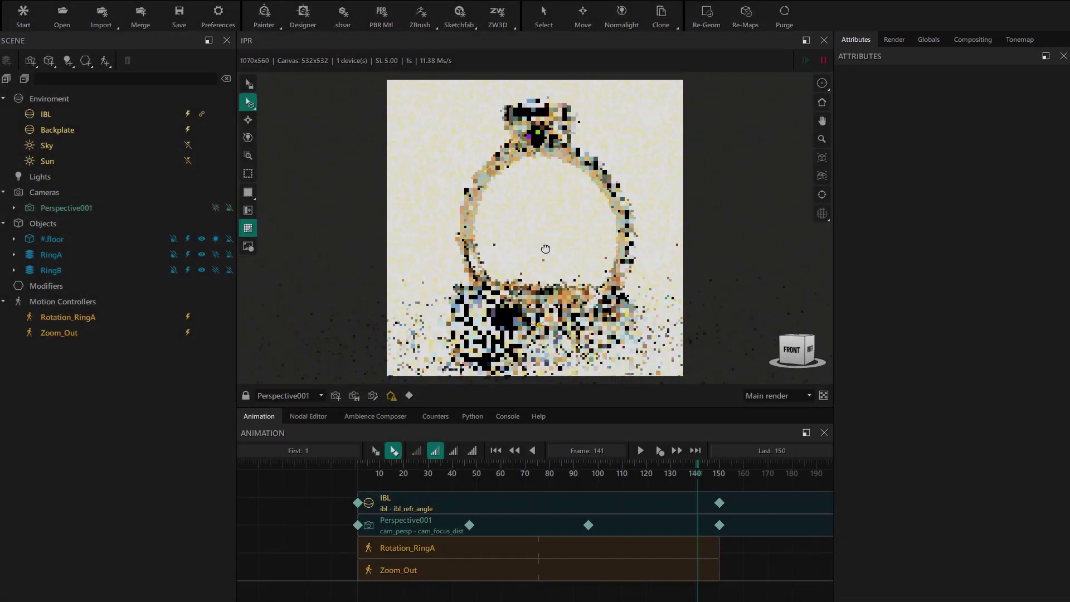
# - Turn off depth of field blur and the lens Glare
pyautogui.moveTo(585, 247); pyautogui.dragTo(542, 237)
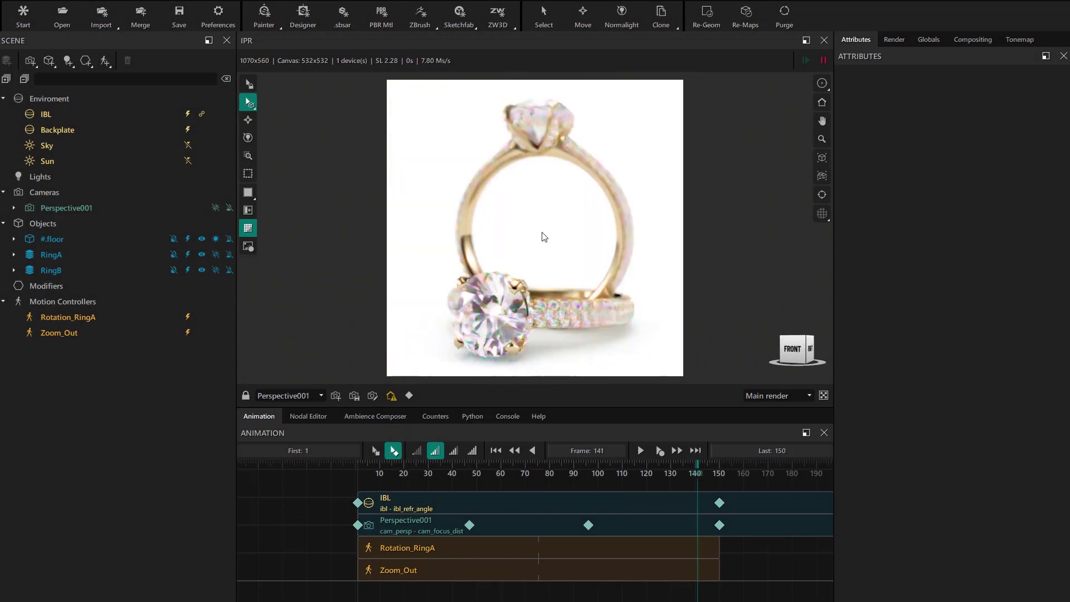
pyautogui.rightClick(541, 232)
pyautogui.click(579, 301)
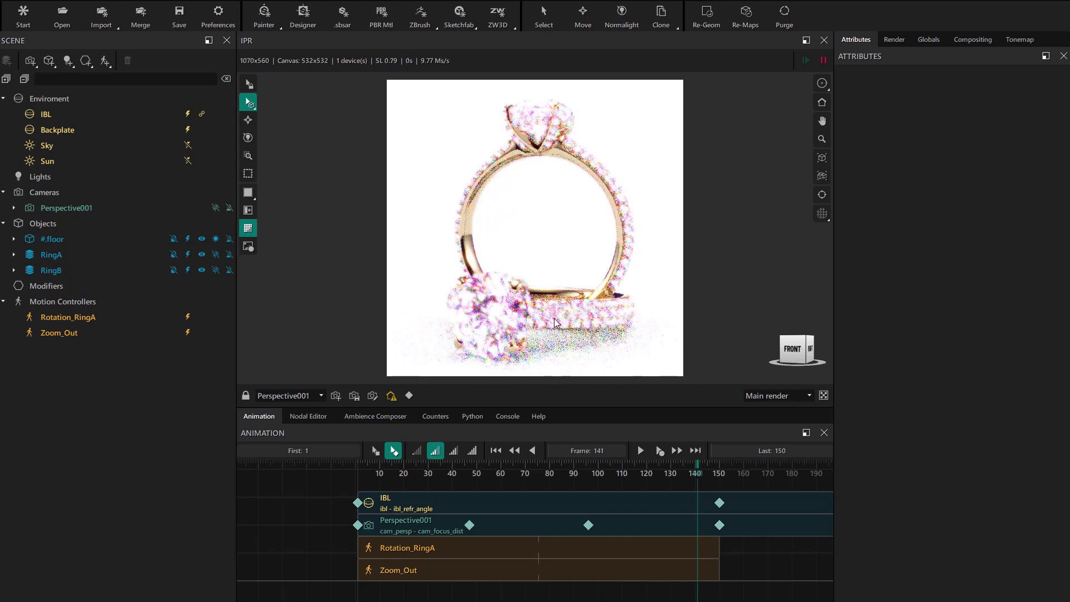
pyautogui.click(1014, 41)
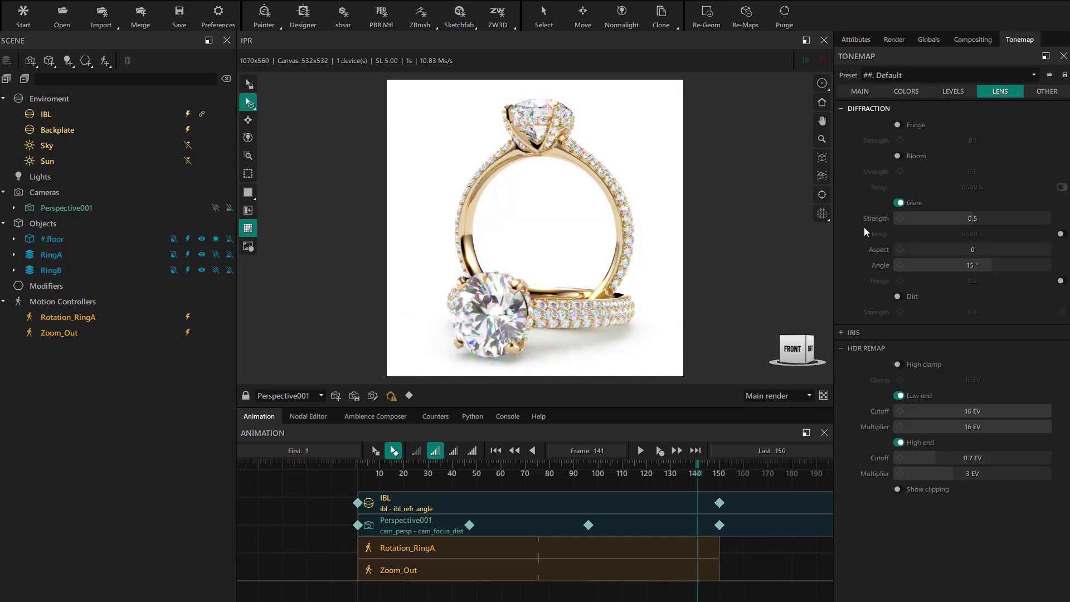
pyautogui.click(898, 203)
# - Frame a close-up of the pavé band and create camera Perspective002 from it
pyautogui.moveTo(588, 278); pyautogui.dragTo(497, 277)
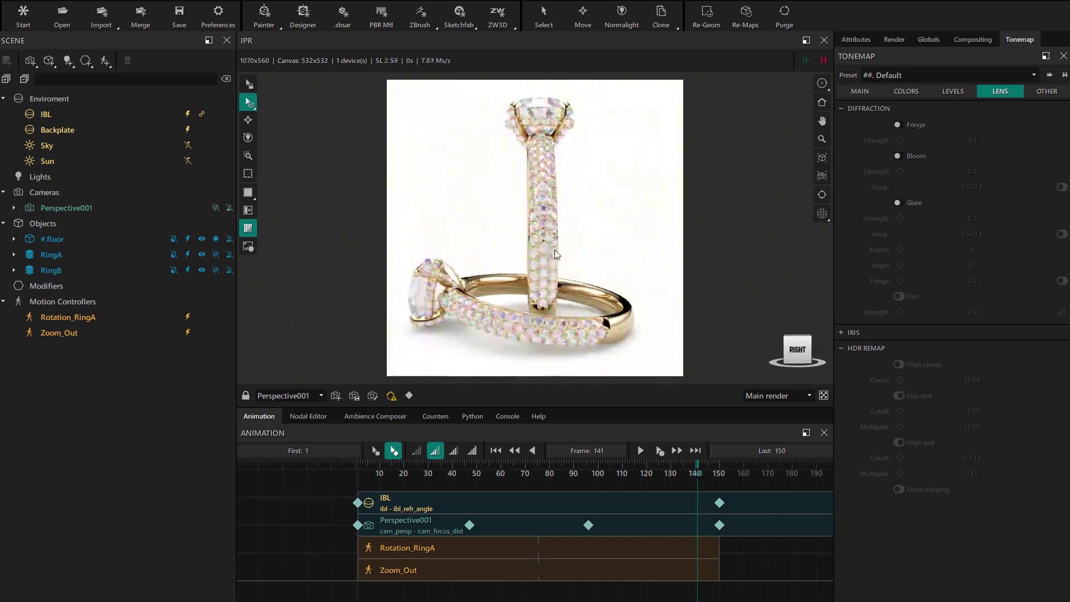
pyautogui.scroll(4, 518, 262)
pyautogui.moveTo(547, 247); pyautogui.dragTo(550, 268)
pyautogui.moveTo(551, 269); pyautogui.dragTo(536, 278, button='middle')
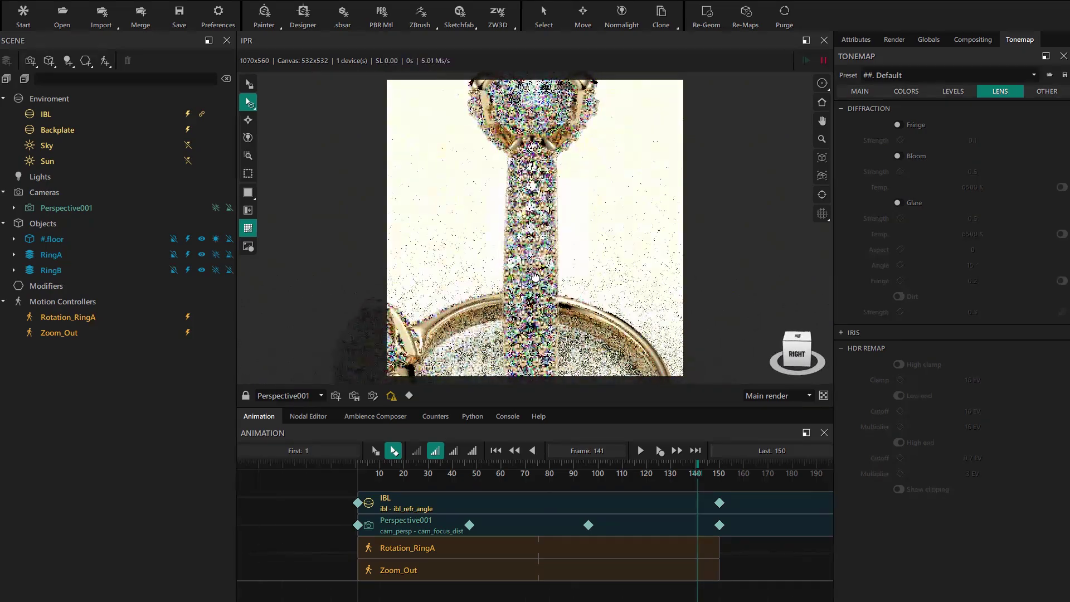
pyautogui.click(336, 396)
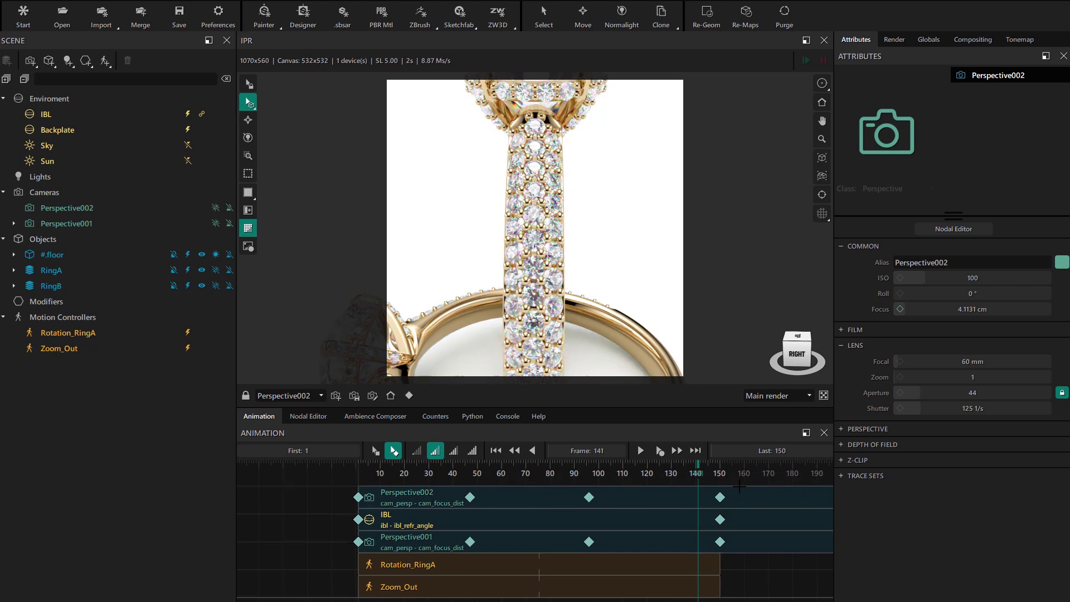
# - Erase all four focus keyframes of Perspective002
pyautogui.moveTo(390, 498); pyautogui.dragTo(352, 500)
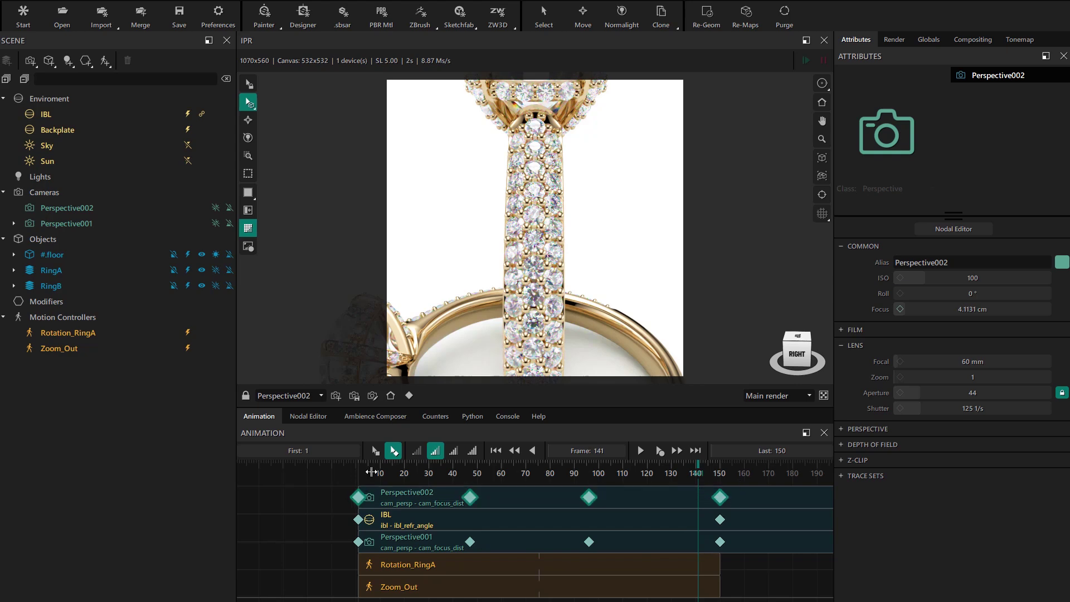
pyautogui.rightClick(358, 497)
pyautogui.click(371, 509)
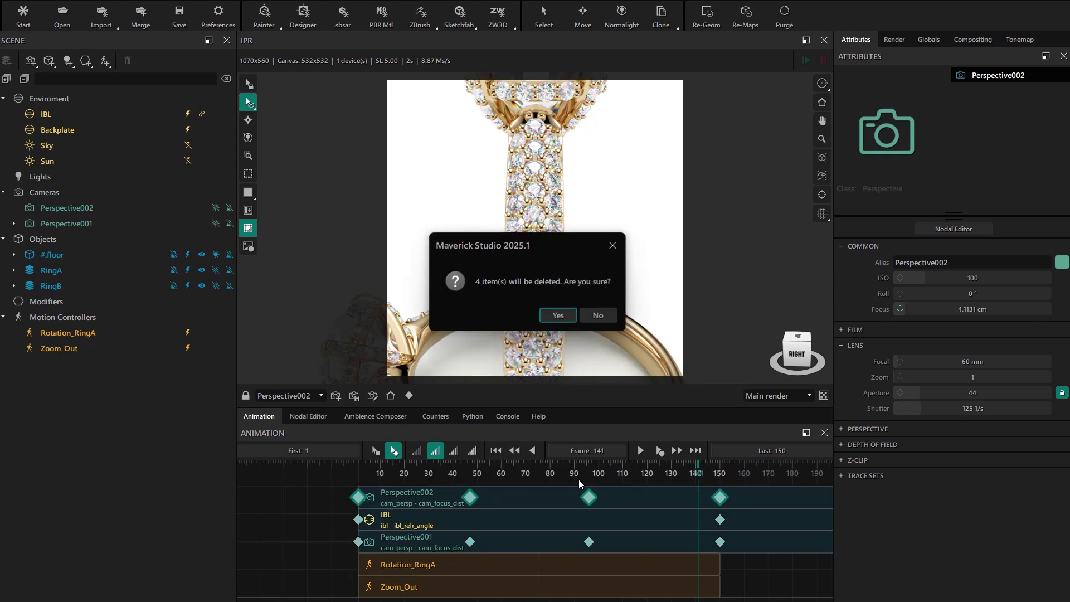
pyautogui.click(557, 315)
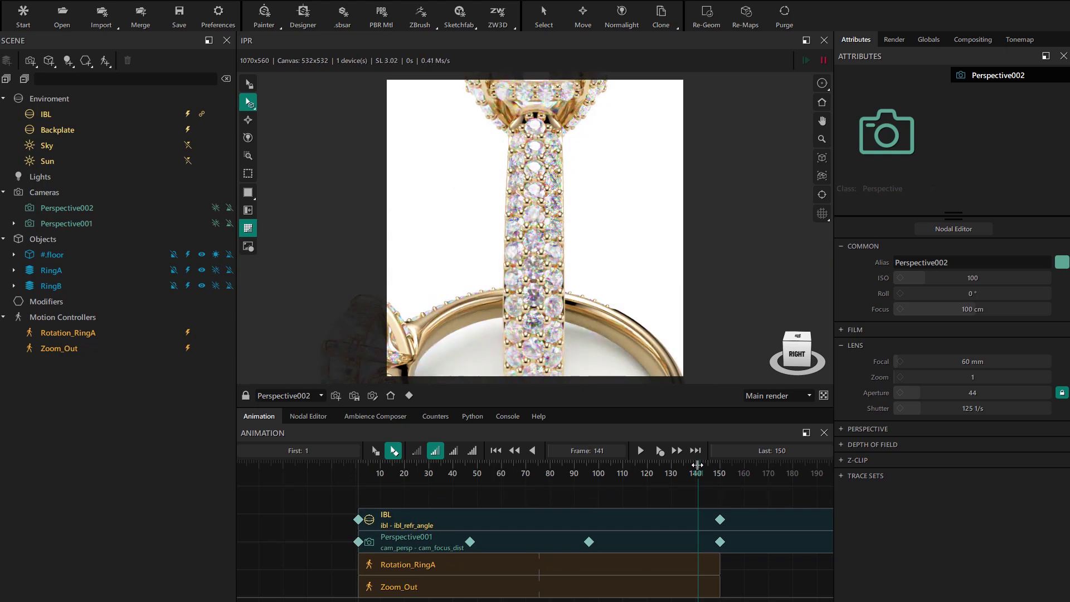
# - Add a Transform motion controller named Rotation_02 and attach it to camera Perspective002
pyautogui.moveTo(698, 466); pyautogui.dragTo(527, 478)
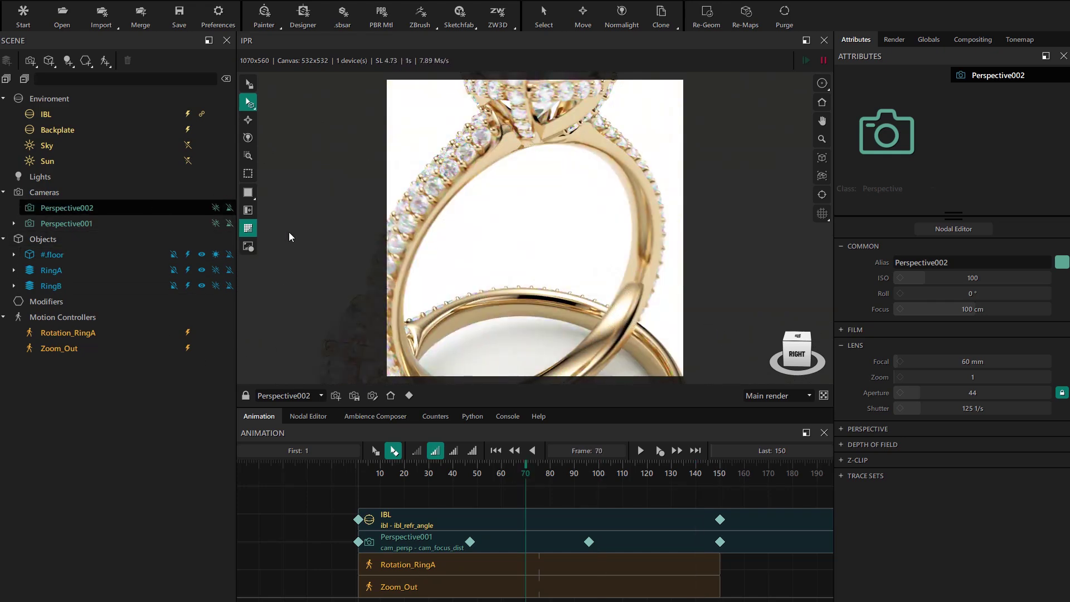
pyautogui.click(104, 60)
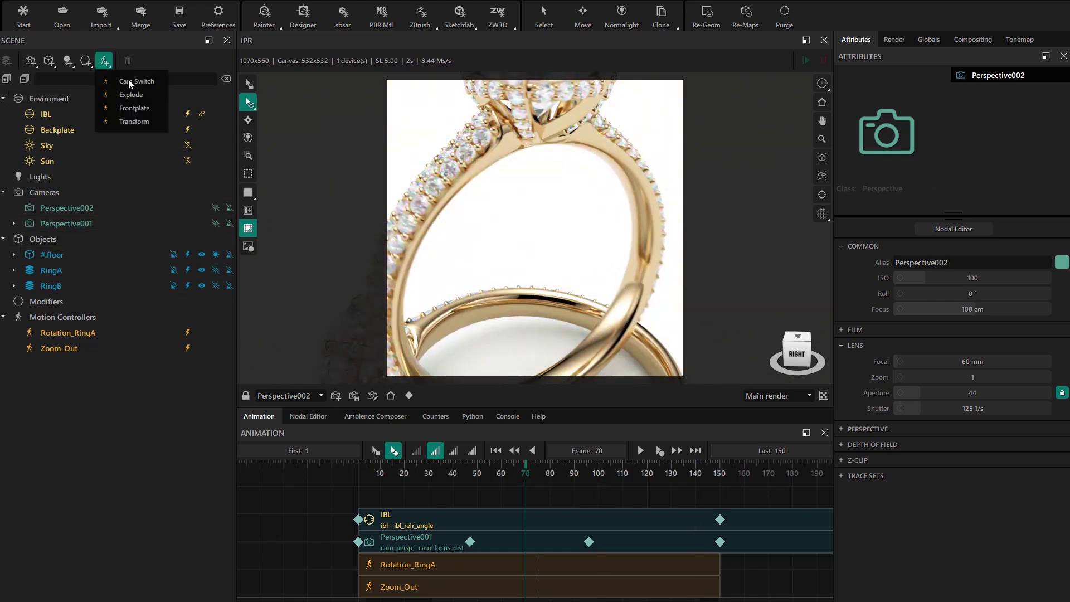
pyautogui.click(134, 121)
pyautogui.write('Rotation_02')
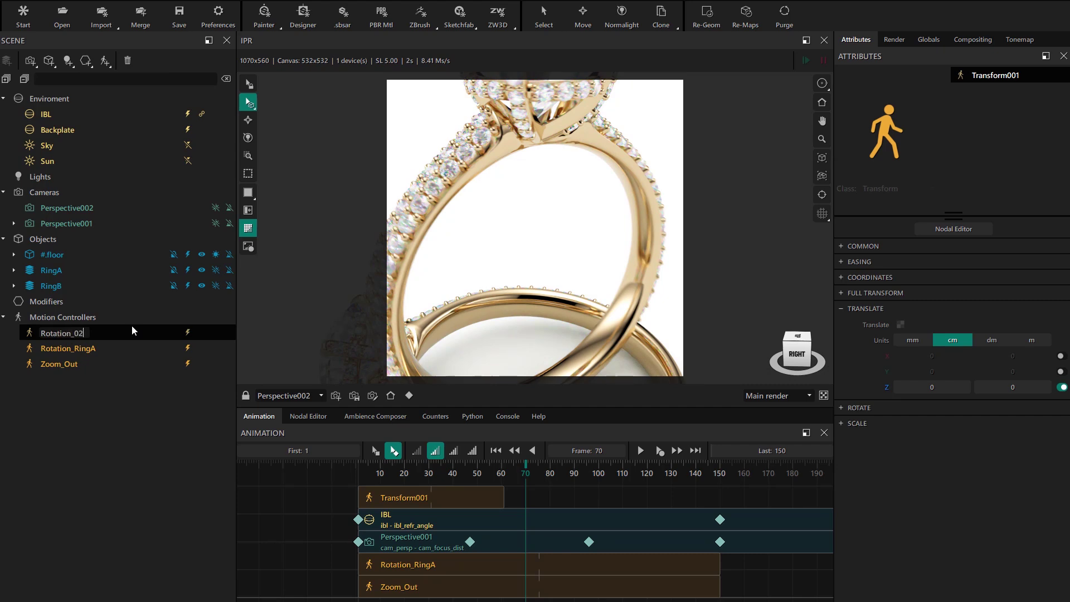
pyautogui.press('Return')
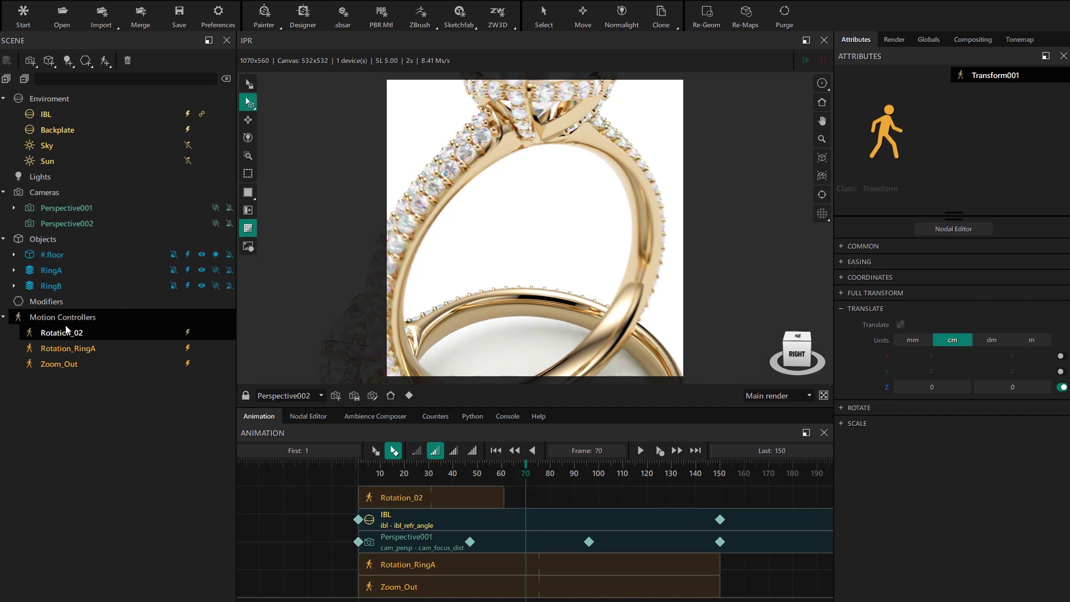
pyautogui.moveTo(131, 326); pyautogui.dragTo(88, 223)
pyautogui.moveTo(547, 552); pyautogui.dragTo(464, 548, button='middle')
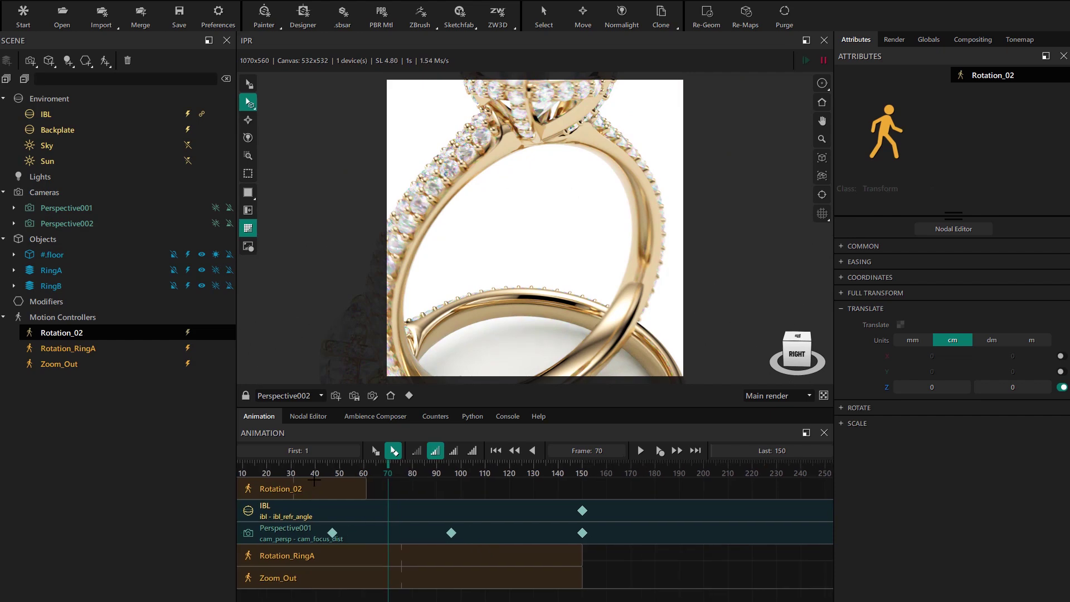
# - Move the Rotation_02 clip to start near frame 150 and stretch it to about frame 280
pyautogui.click(374, 451)
pyautogui.moveTo(368, 512); pyautogui.dragTo(699, 516)
pyautogui.scroll(7, 647, 517)
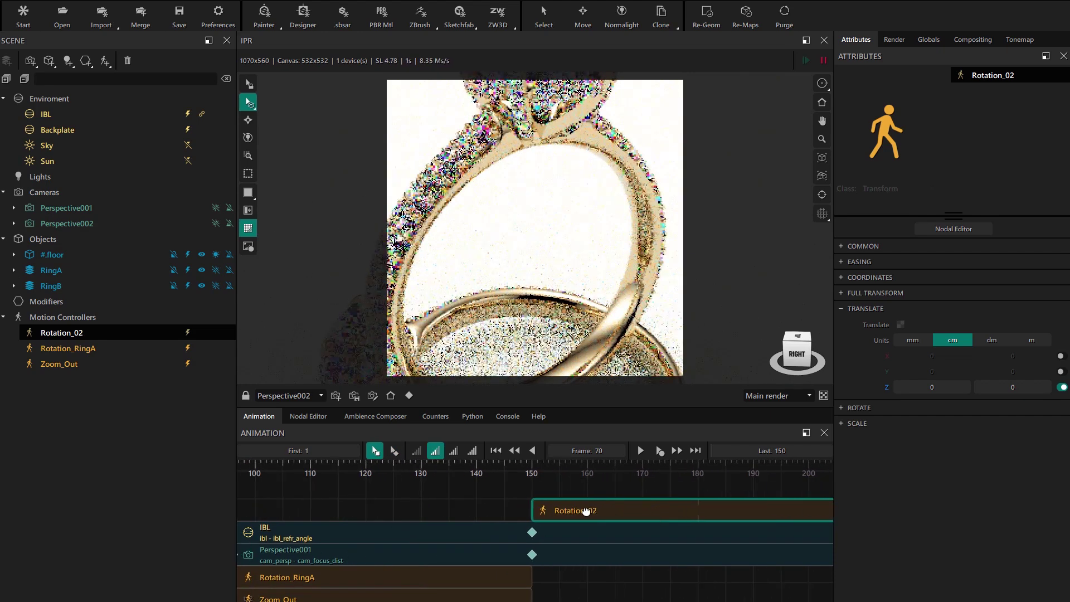
pyautogui.scroll(-4, 502, 501)
pyautogui.moveTo(537, 483); pyautogui.dragTo(554, 483)
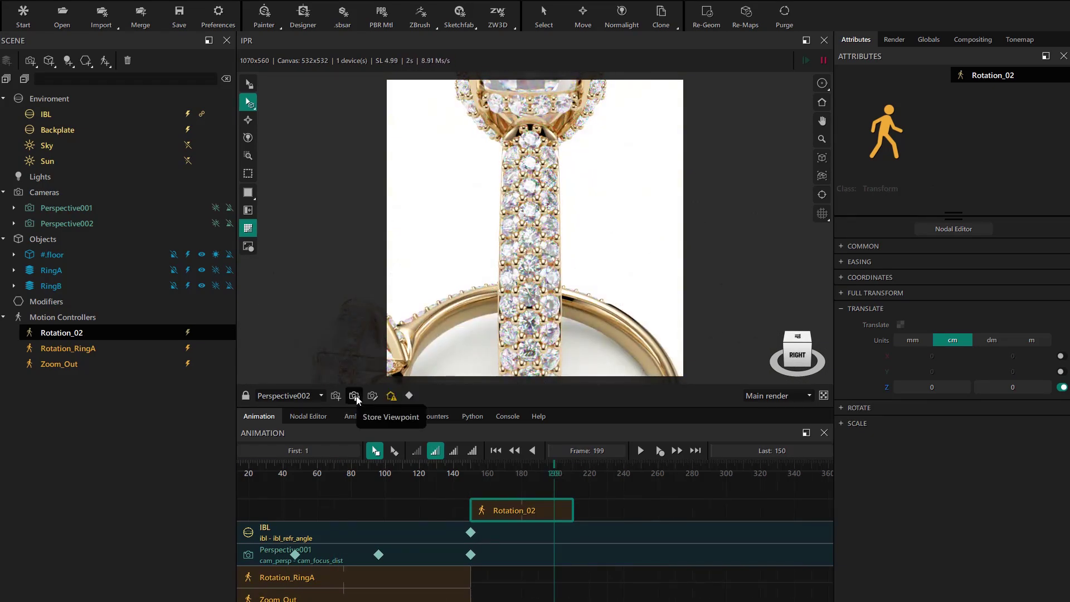
pyautogui.click(551, 469)
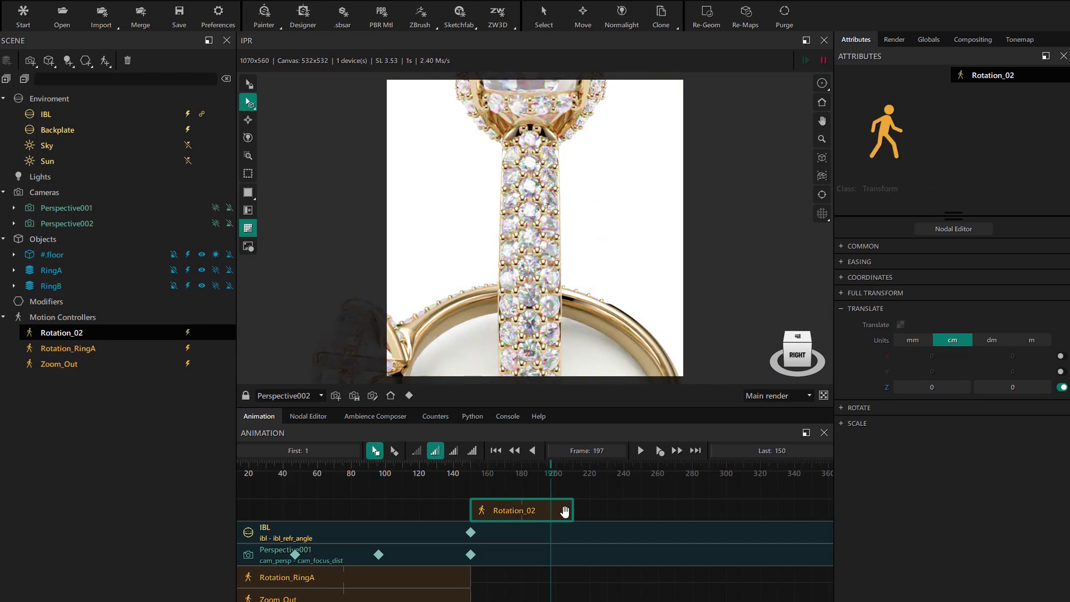
pyautogui.moveTo(573, 509); pyautogui.dragTo(689, 512)
pyautogui.scroll(4, 691, 509)
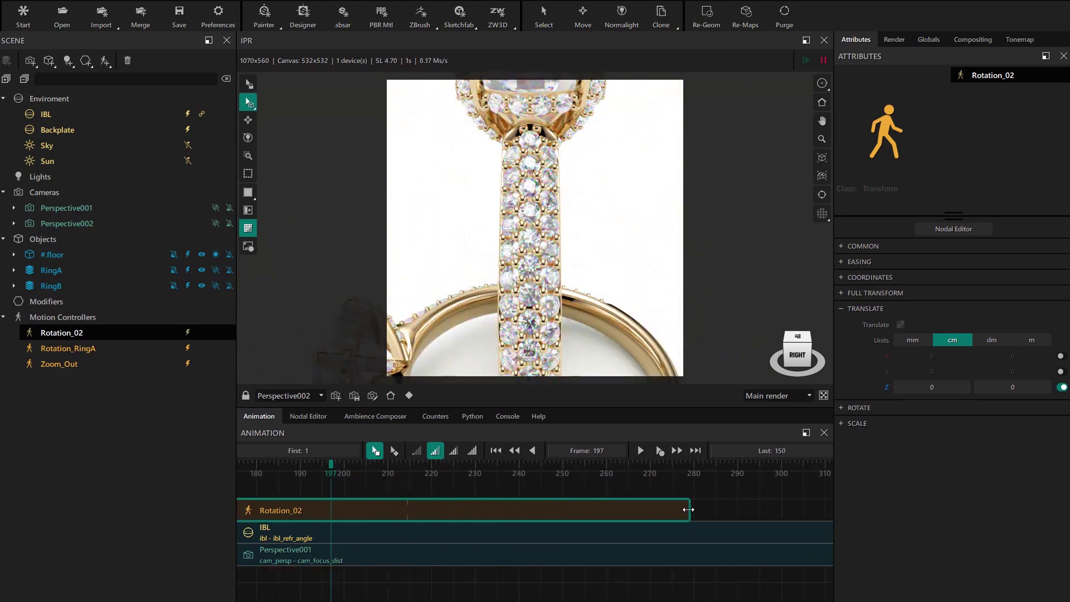
pyautogui.scroll(-4, 689, 510)
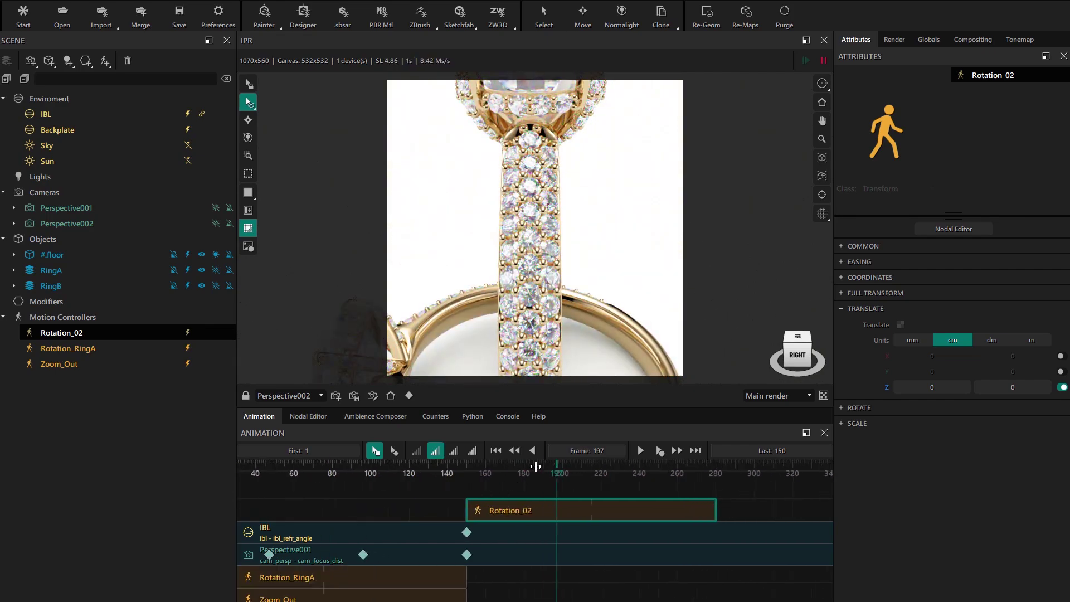
pyautogui.moveTo(535, 466); pyautogui.dragTo(476, 466)
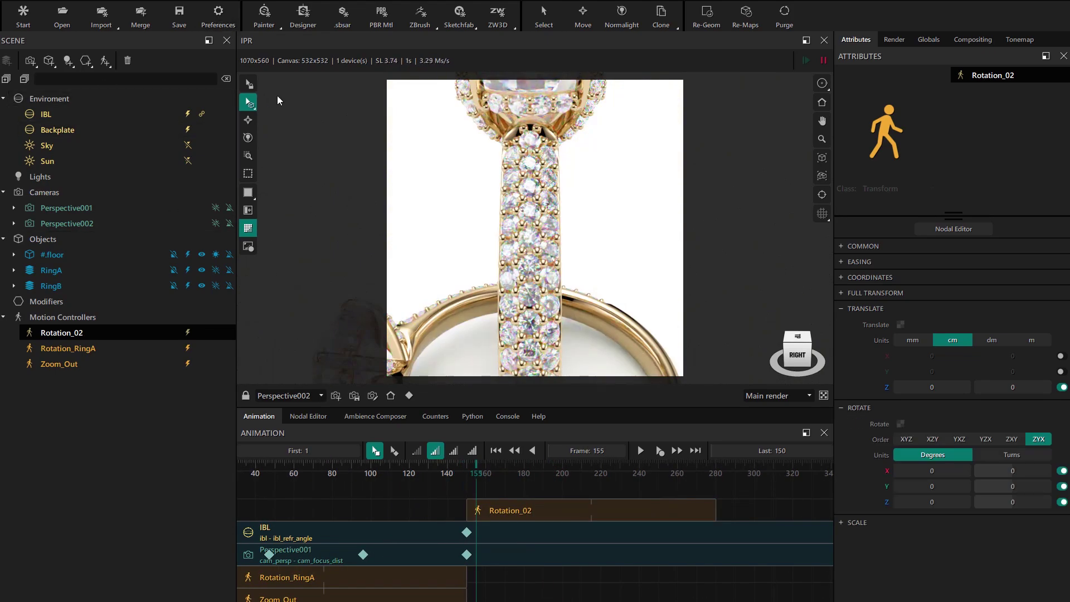
# - Add a Target object to the scene and position it in front of the rings
pyautogui.click(49, 61)
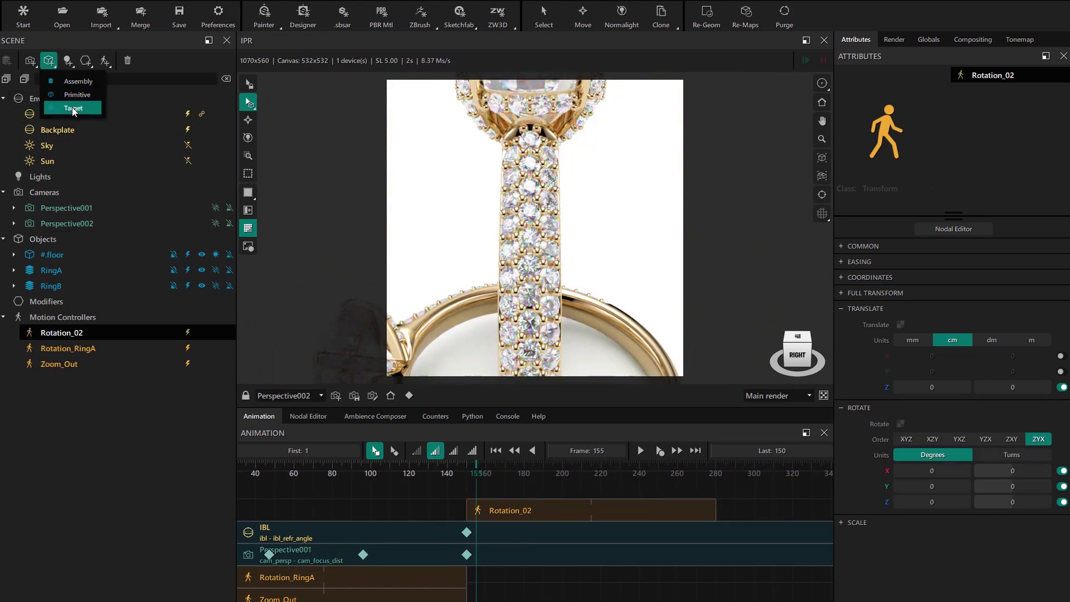
pyautogui.click(73, 109)
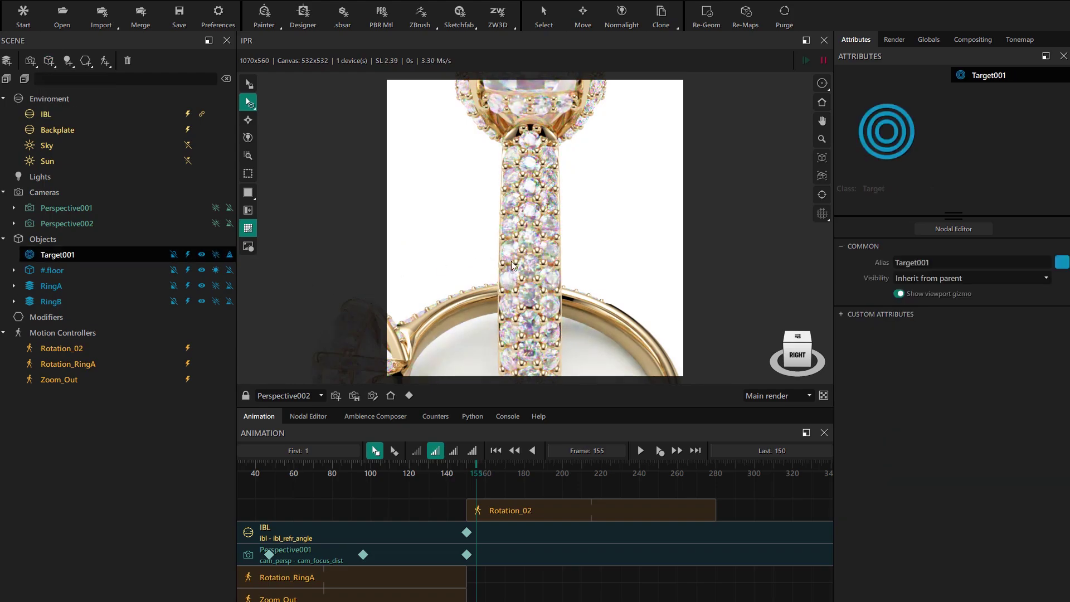
pyautogui.scroll(-6, 572, 265)
pyautogui.moveTo(571, 265); pyautogui.dragTo(569, 249)
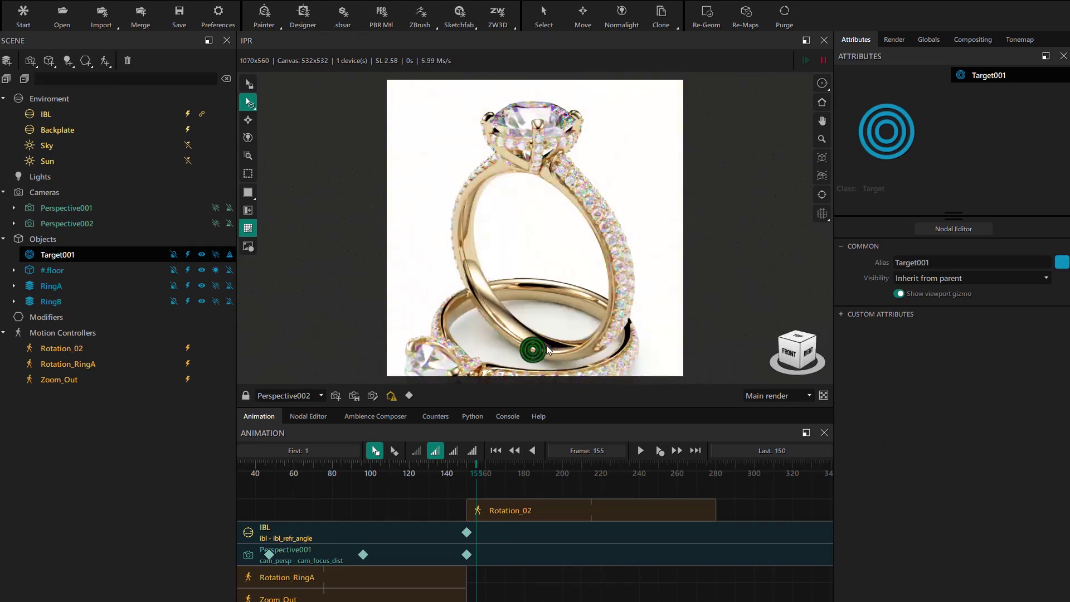
pyautogui.moveTo(533, 349); pyautogui.dragTo(475, 273)
pyautogui.press('m')
pyautogui.click(362, 62)
# - Set Target001 as the pivot of the Rotation_02 motion and turn off its Z translation
pyautogui.click(645, 474)
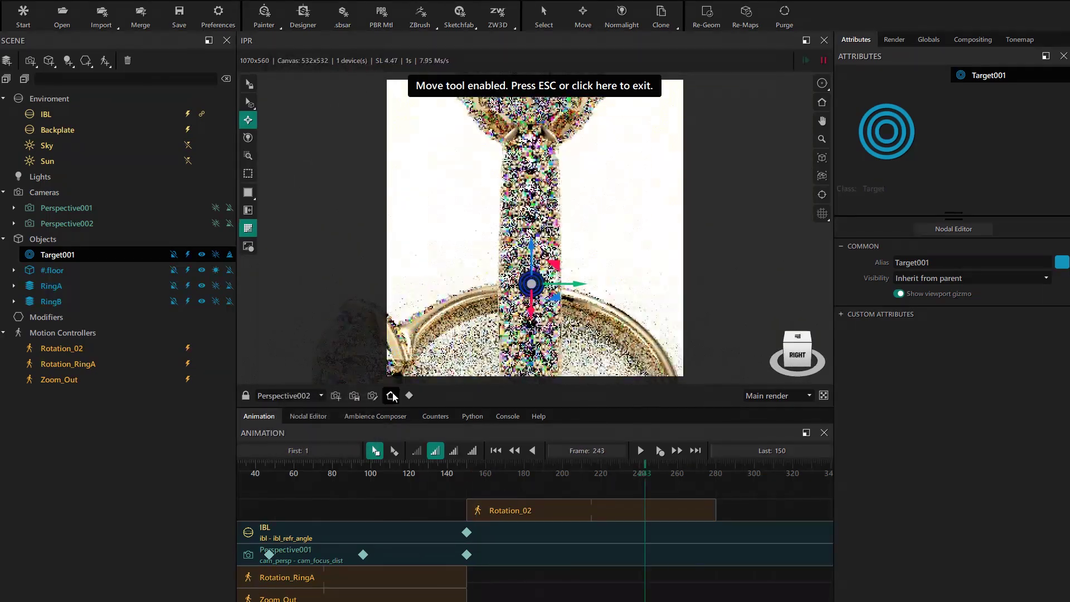
pyautogui.click(569, 511)
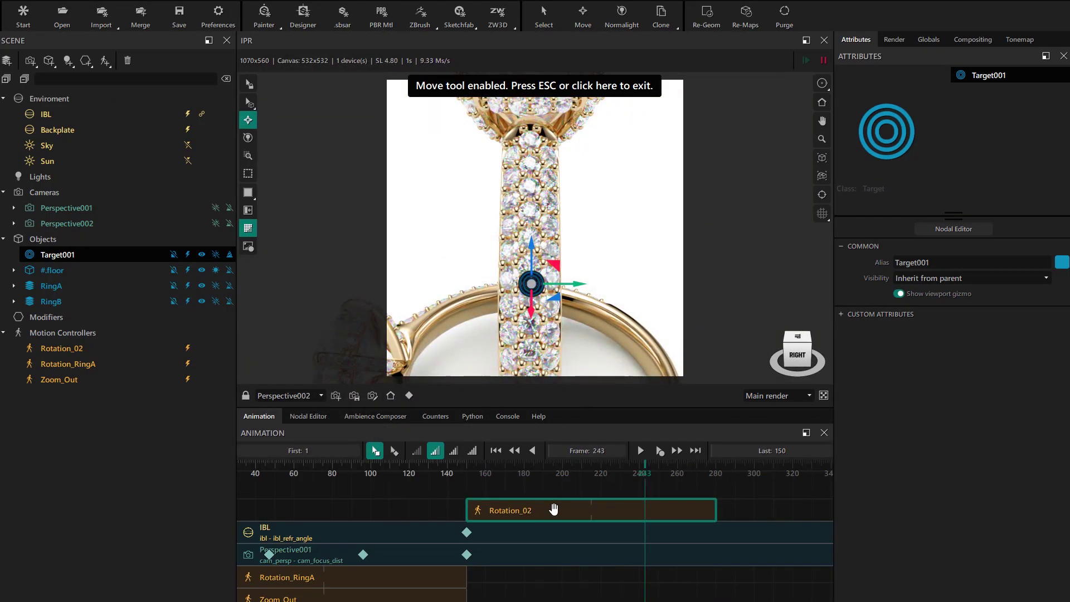
pyautogui.click(554, 509)
pyautogui.click(867, 278)
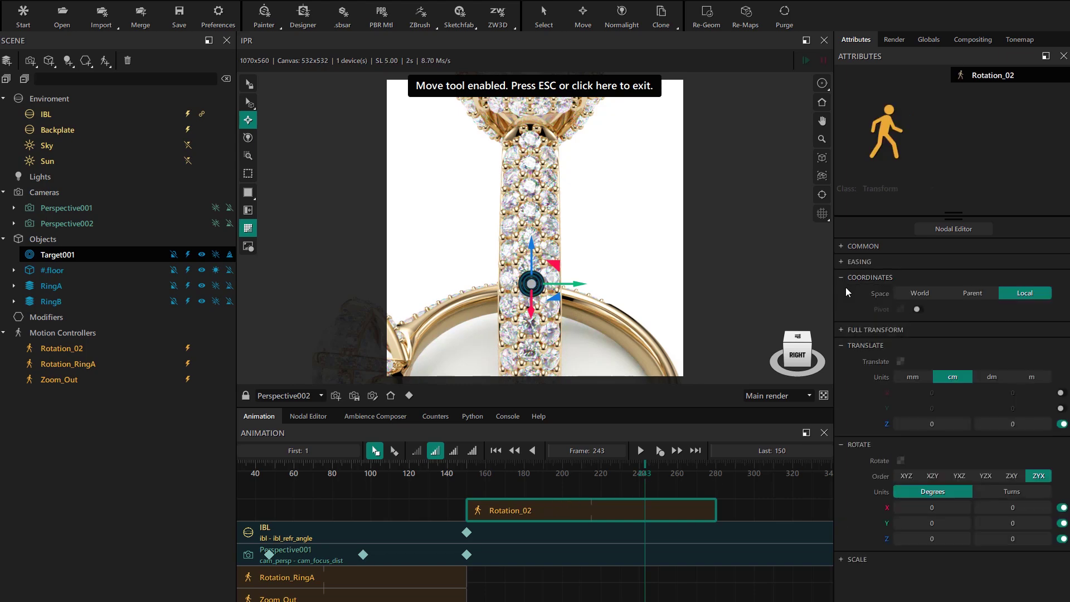
pyautogui.click(902, 309)
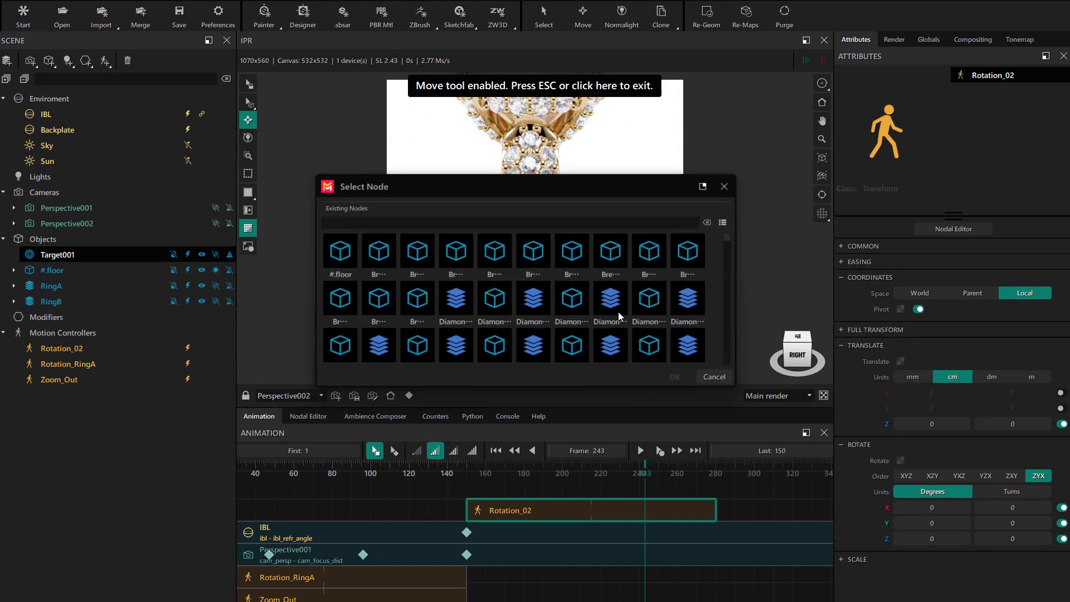
pyautogui.write('Tar')
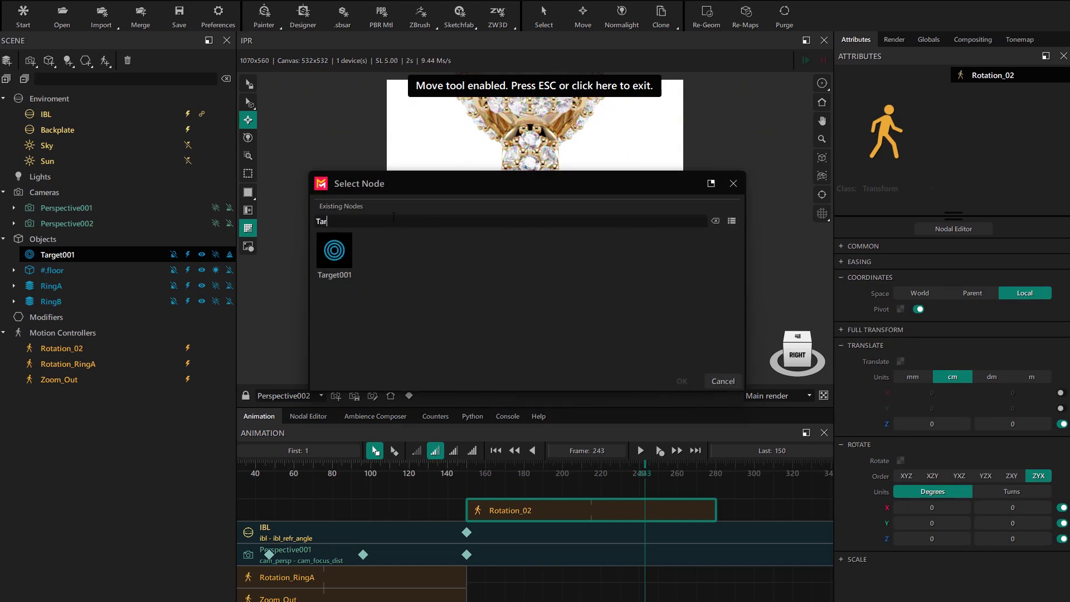
pyautogui.doubleClick(338, 252)
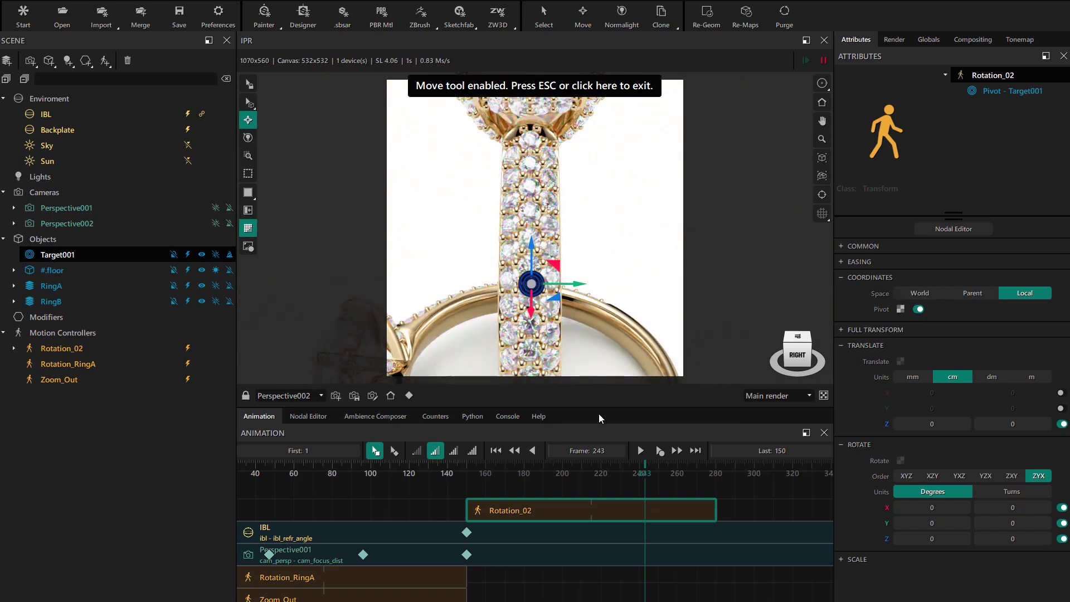
pyautogui.moveTo(643, 468); pyautogui.dragTo(693, 468)
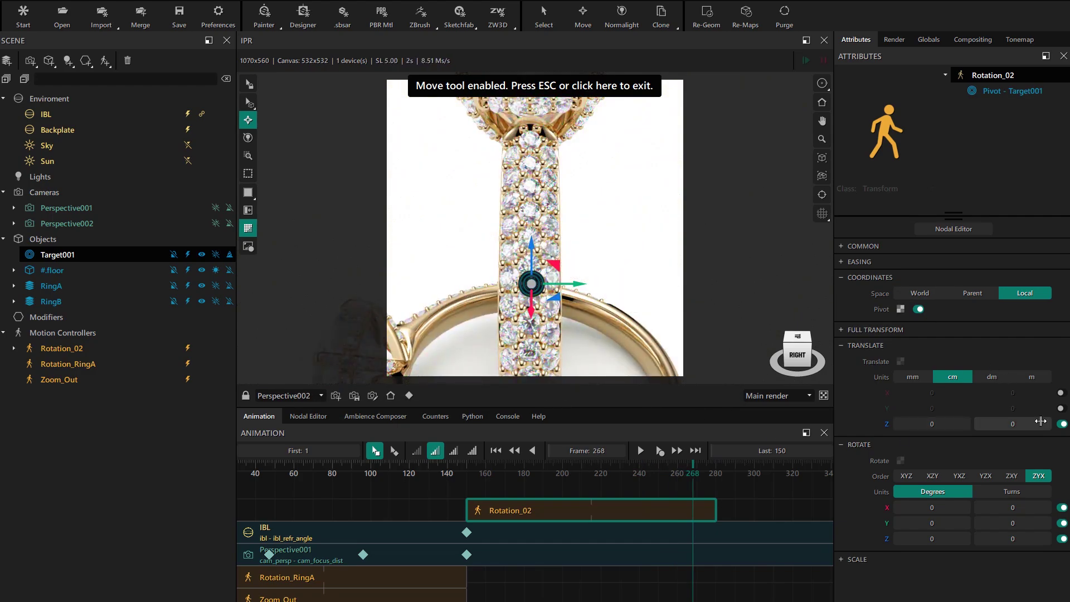
pyautogui.click(1059, 426)
# - Reset Rotation_02's X rotation and translations to 0 and set its Y rotation to 52 degrees
pyautogui.click(1061, 409)
pyautogui.moveTo(1012, 409); pyautogui.dragTo(1017, 424)
pyautogui.click(1031, 422)
pyautogui.click(1061, 424)
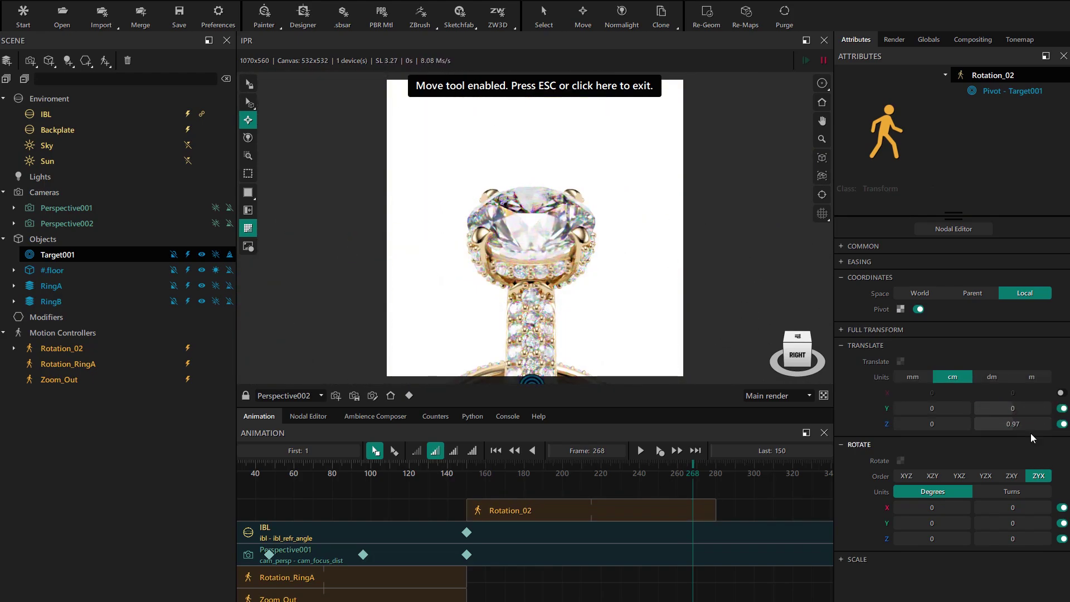
pyautogui.moveTo(1016, 508)
pyautogui.mouseDown()
pyautogui.moveTo(1017, 523)
pyautogui.moveTo(1027, 523)
pyautogui.mouseUp()
pyautogui.rightClick(1015, 507)
pyautogui.click(1023, 516)
pyautogui.click(1013, 425)
pyautogui.moveTo(1012, 426); pyautogui.dragTo(1008, 426)
pyautogui.moveTo(1012, 523); pyautogui.dragTo(1017, 523)
pyautogui.moveTo(694, 467); pyautogui.dragTo(645, 497)
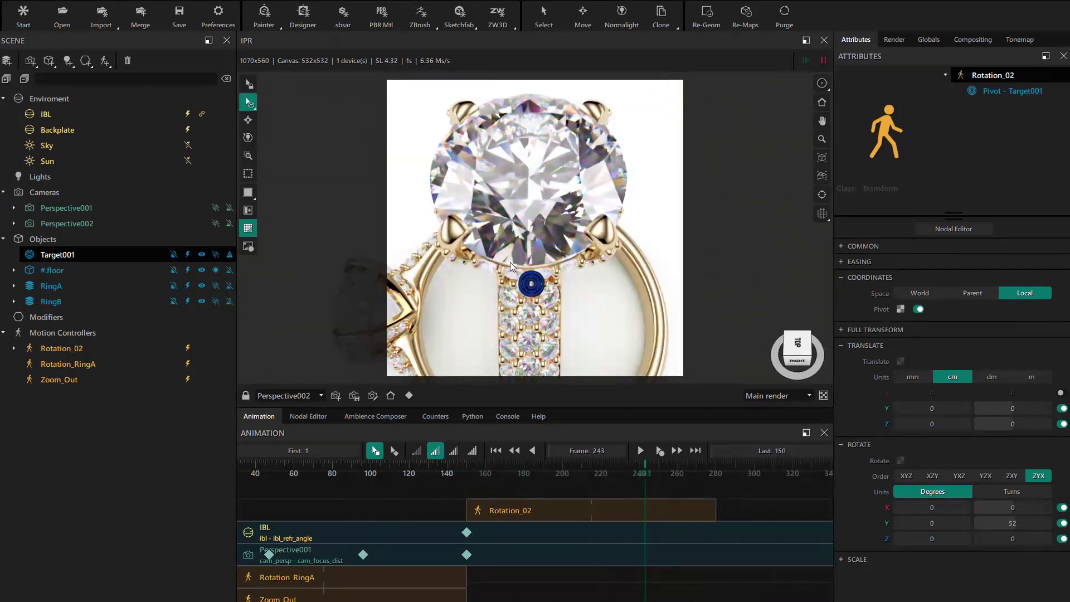
# - Hide Target001, re-enable global depth of field, and preview the camera move from frame 149 to 270
pyautogui.click(188, 255)
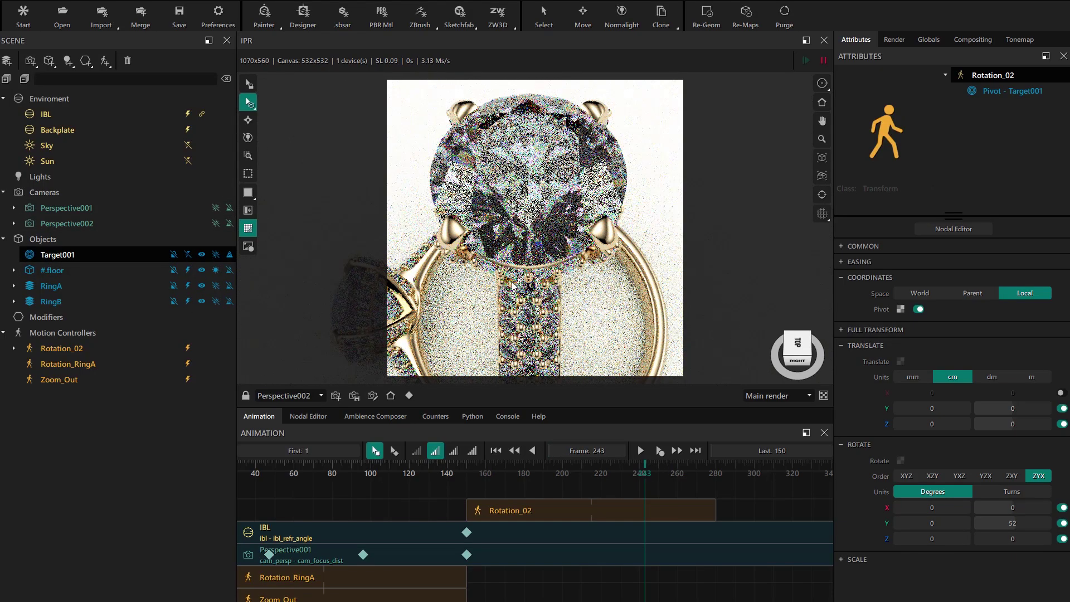
pyautogui.moveTo(641, 473); pyautogui.dragTo(472, 474)
pyautogui.rightClick(425, 164)
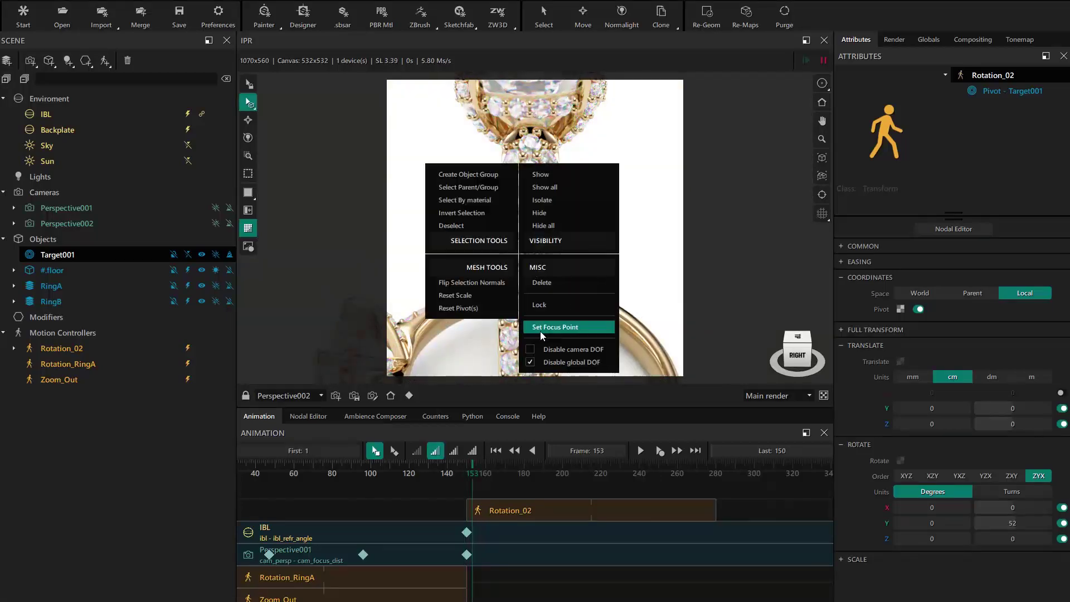
pyautogui.click(563, 362)
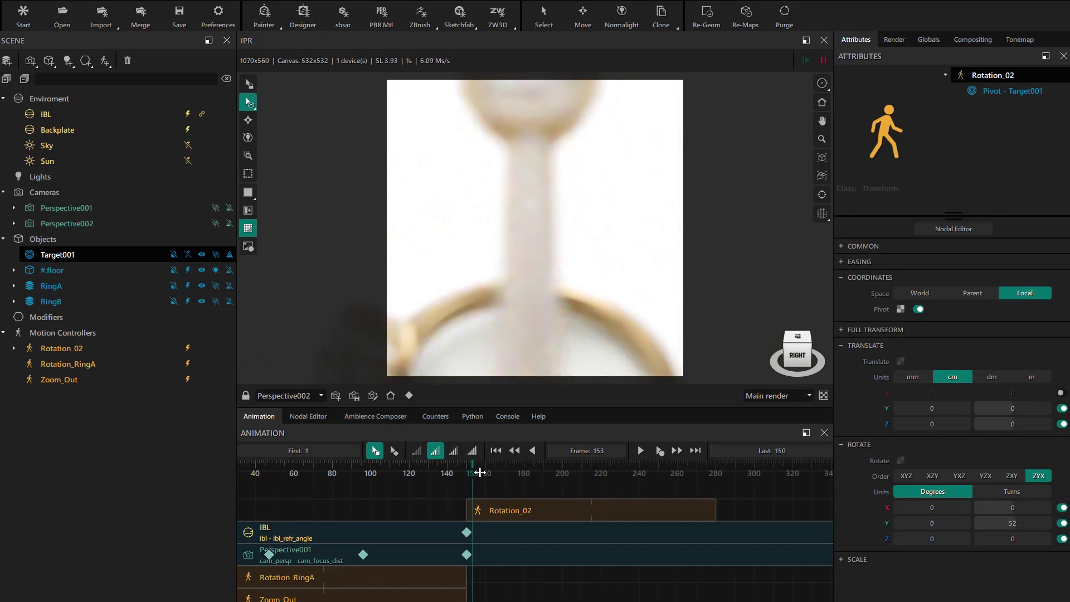
pyautogui.moveTo(472, 469); pyautogui.dragTo(468, 471)
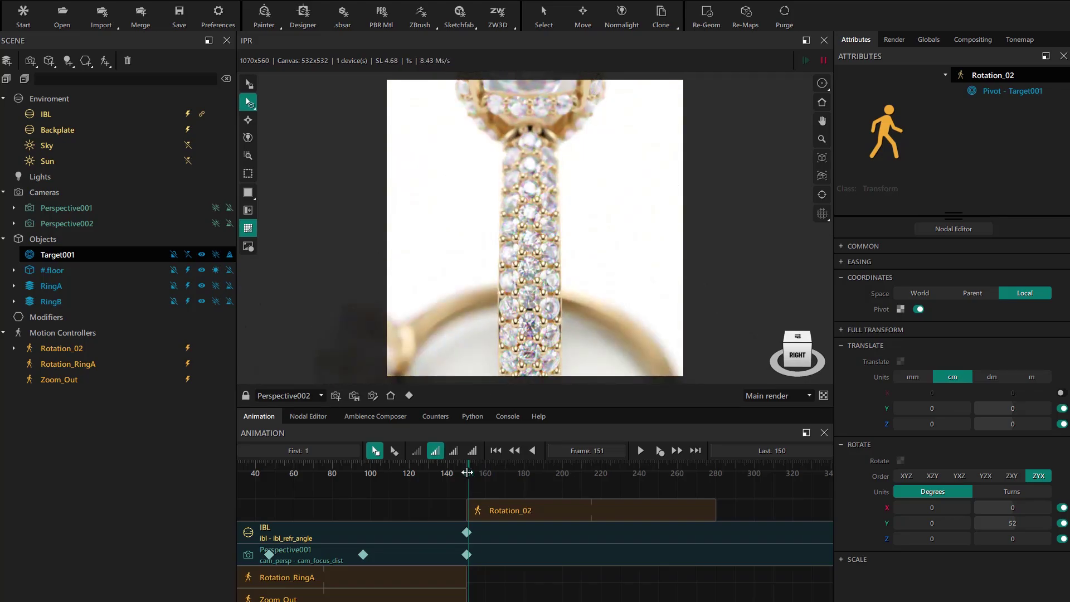
pyautogui.moveTo(515, 469); pyautogui.dragTo(697, 471)
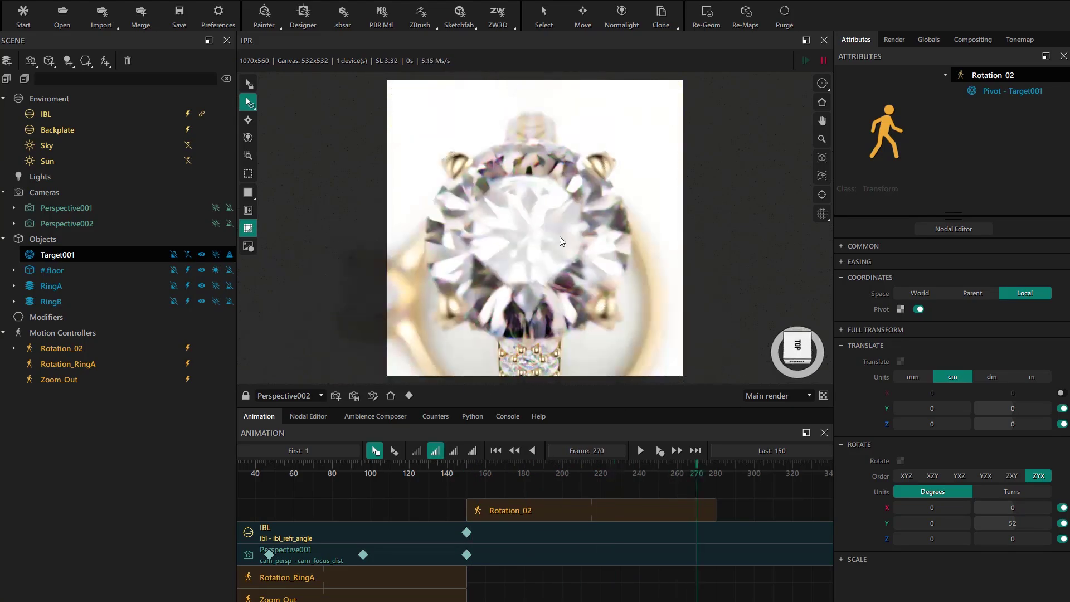
pyautogui.moveTo(697, 466); pyautogui.dragTo(466, 488)
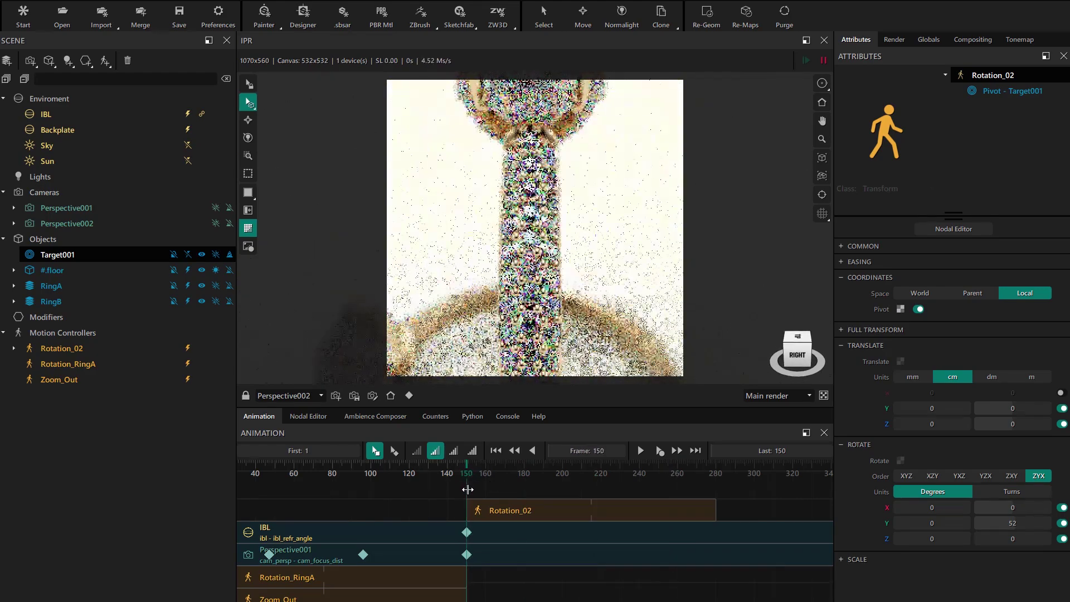
# - Key Perspective002's focus distance, focusing on the diamond at frame 276 and the shank at frame 213
pyautogui.click(370, 397)
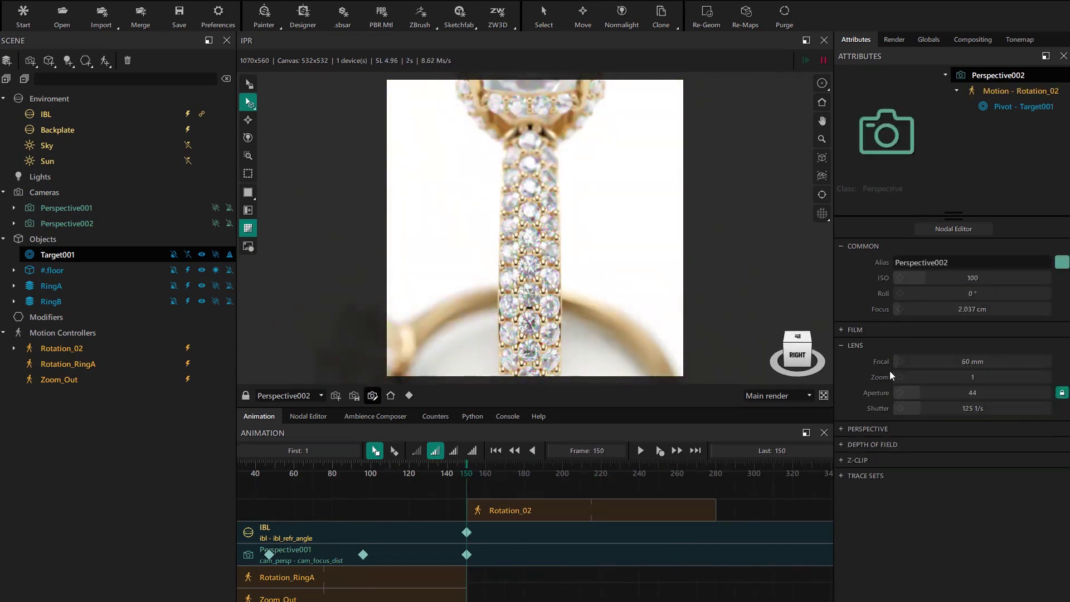
pyautogui.rightClick(942, 310)
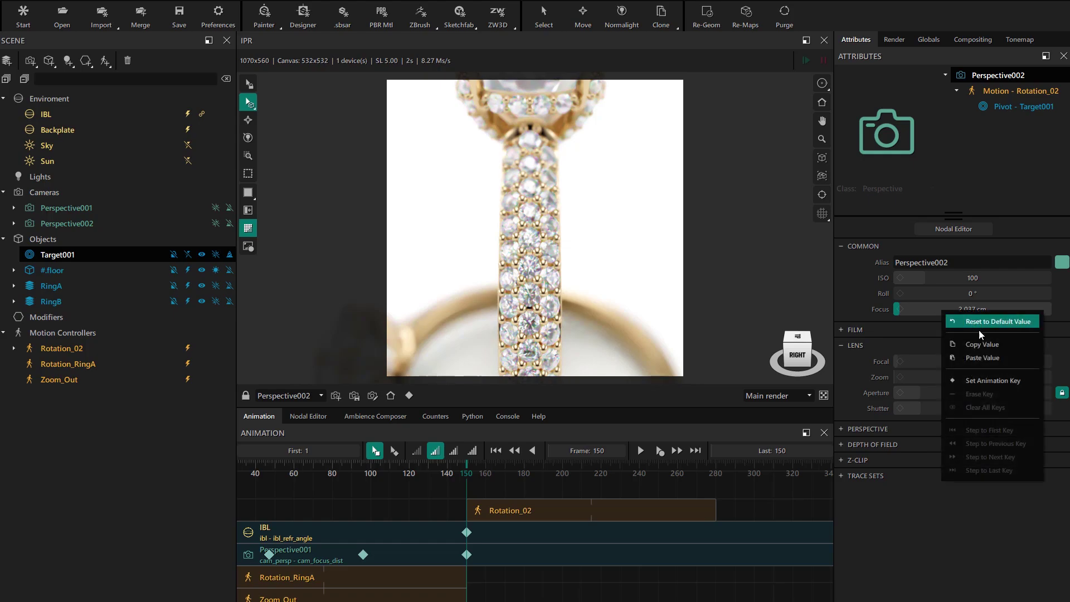
pyautogui.click(994, 383)
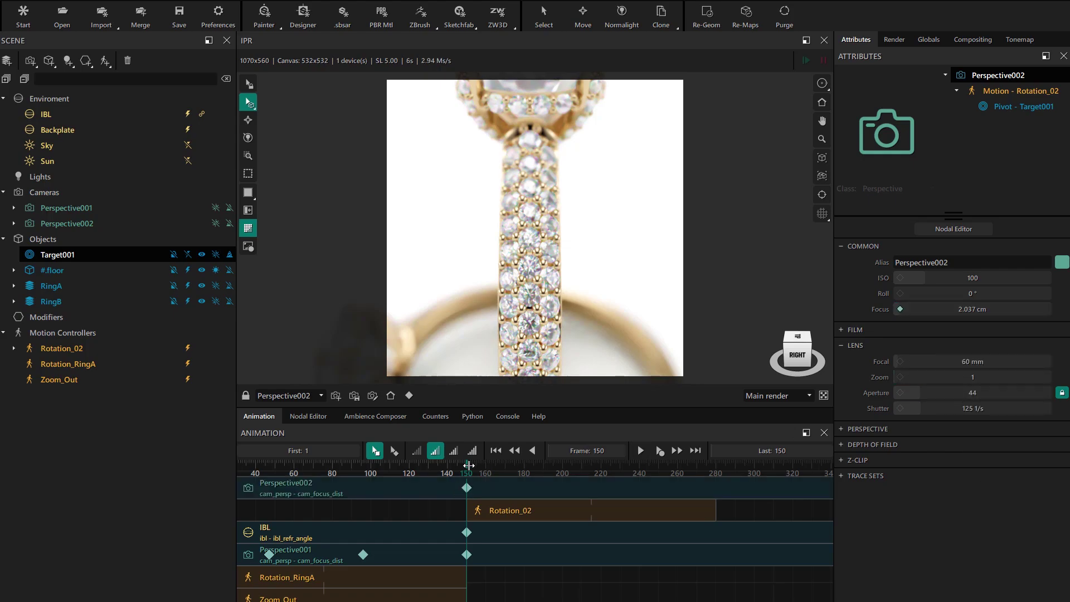
pyautogui.moveTo(469, 465); pyautogui.dragTo(709, 470)
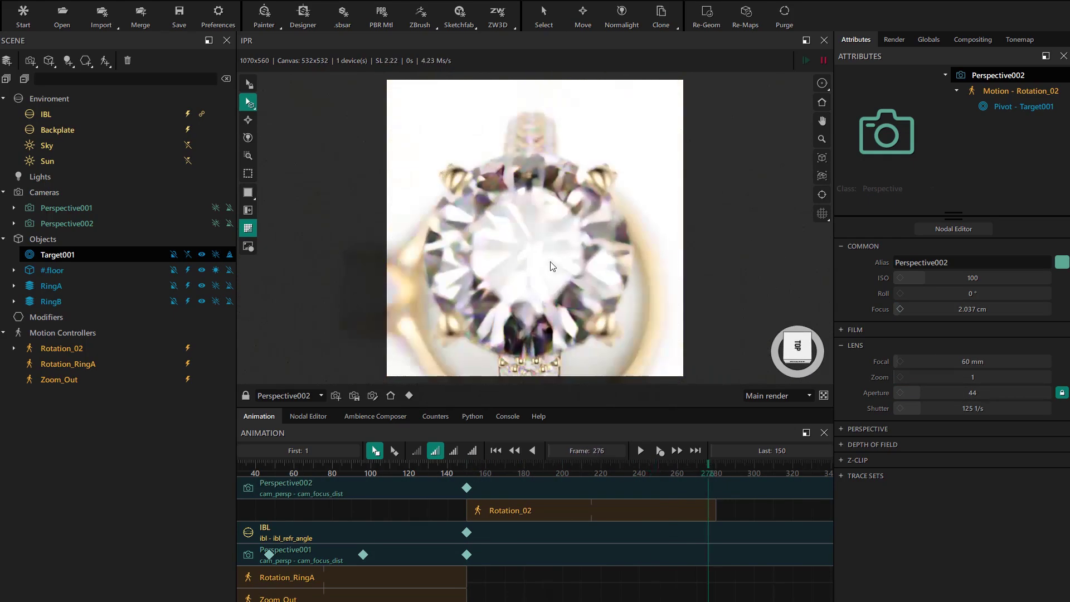
pyautogui.rightClick(536, 255)
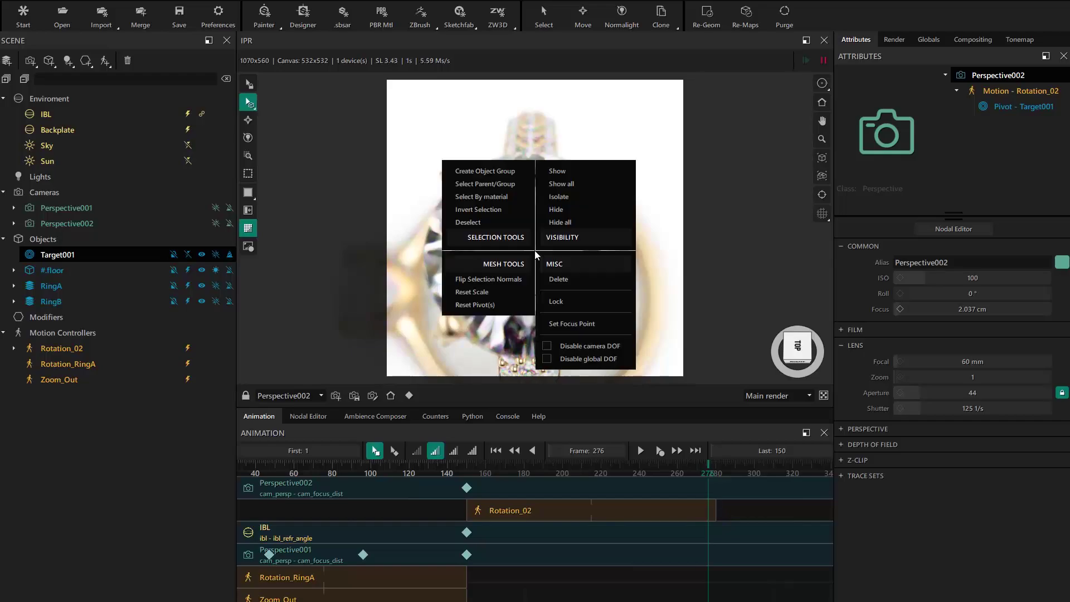
pyautogui.click(567, 326)
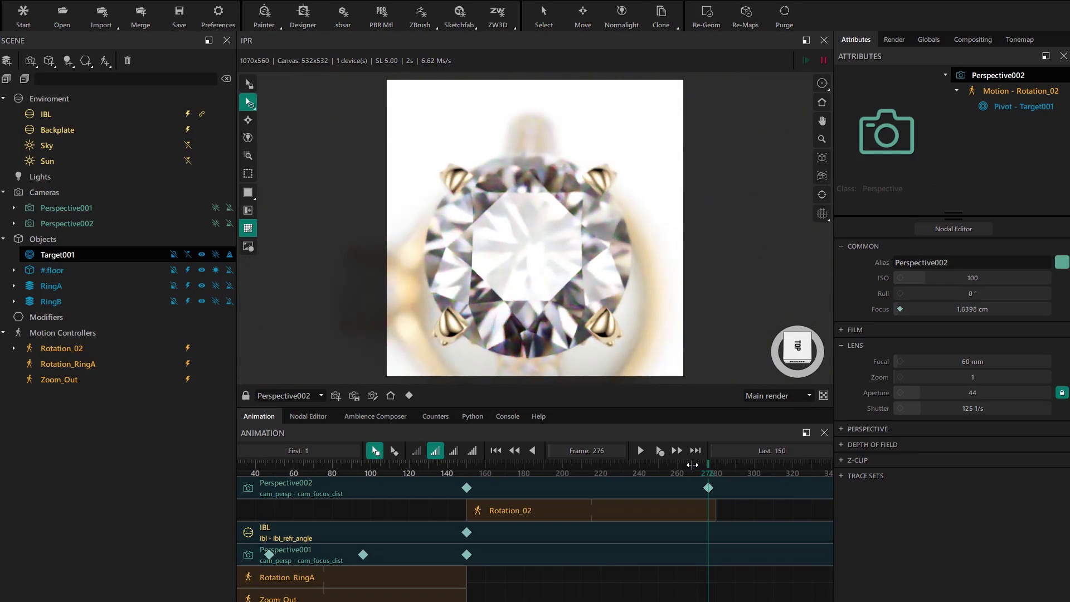
pyautogui.moveTo(692, 465); pyautogui.dragTo(588, 466)
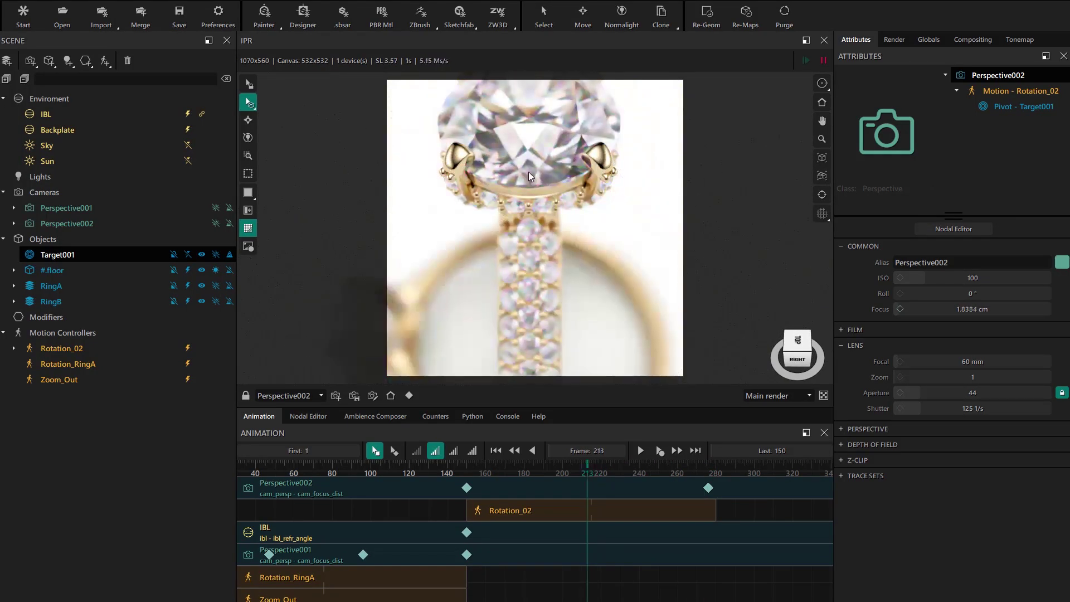
pyautogui.press('f')
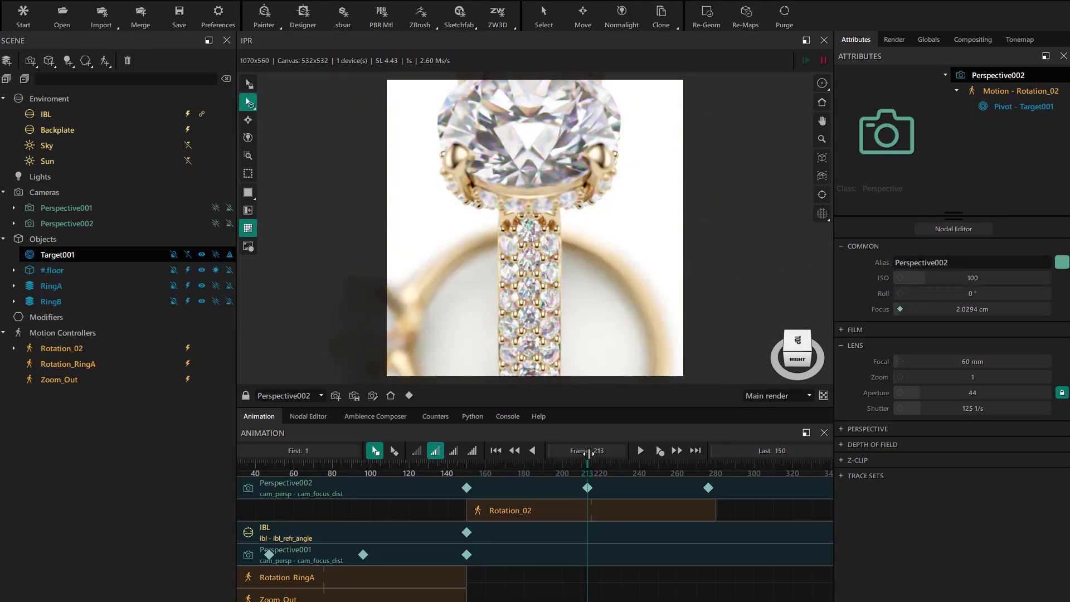
pyautogui.moveTo(586, 463); pyautogui.dragTo(469, 474)
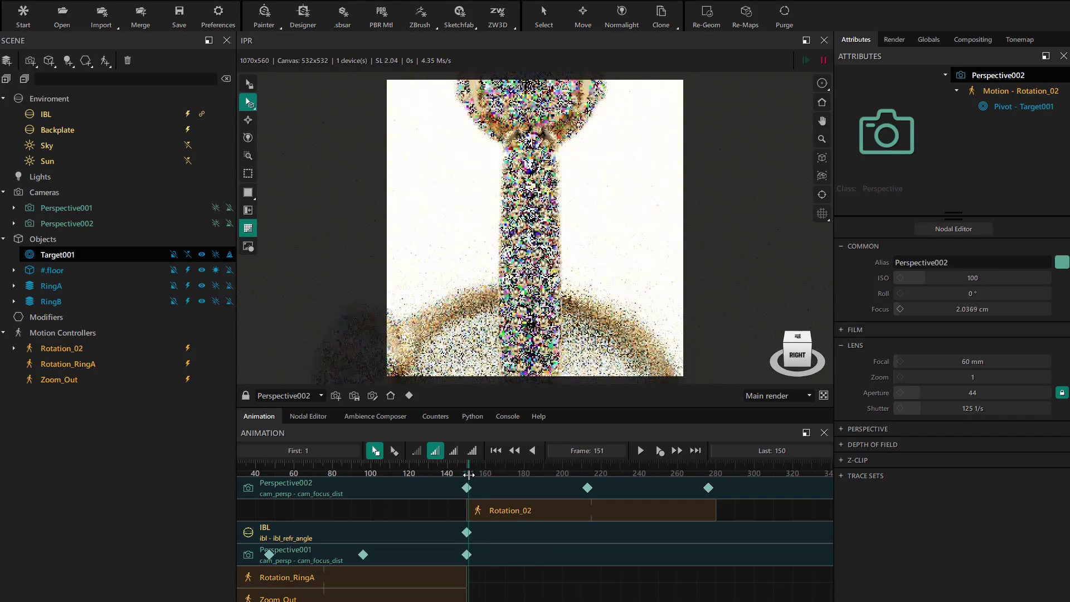
pyautogui.click(587, 487)
pyautogui.click(709, 487)
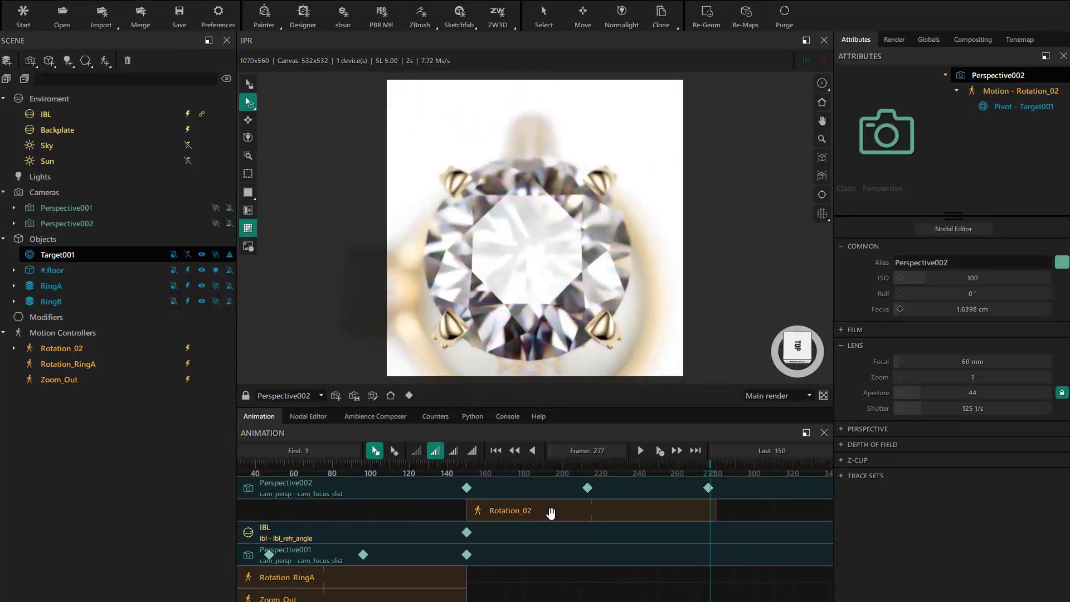
# - Key the IBL refraction angle to 360° at frame 280, then scrub back to frame 150 to check
pyautogui.scroll(-2, 552, 512)
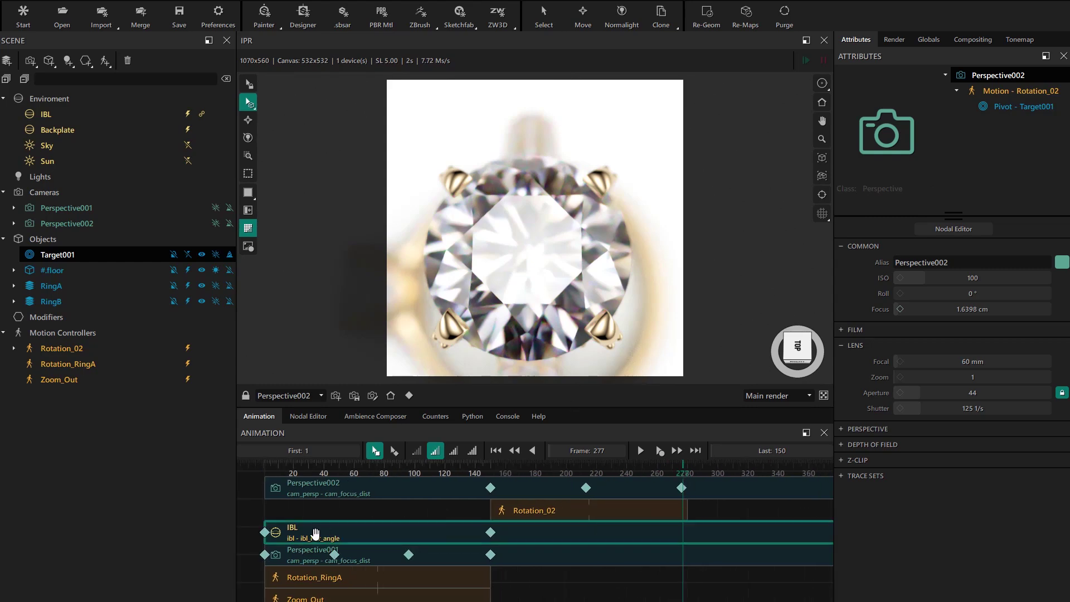
pyautogui.click(332, 532)
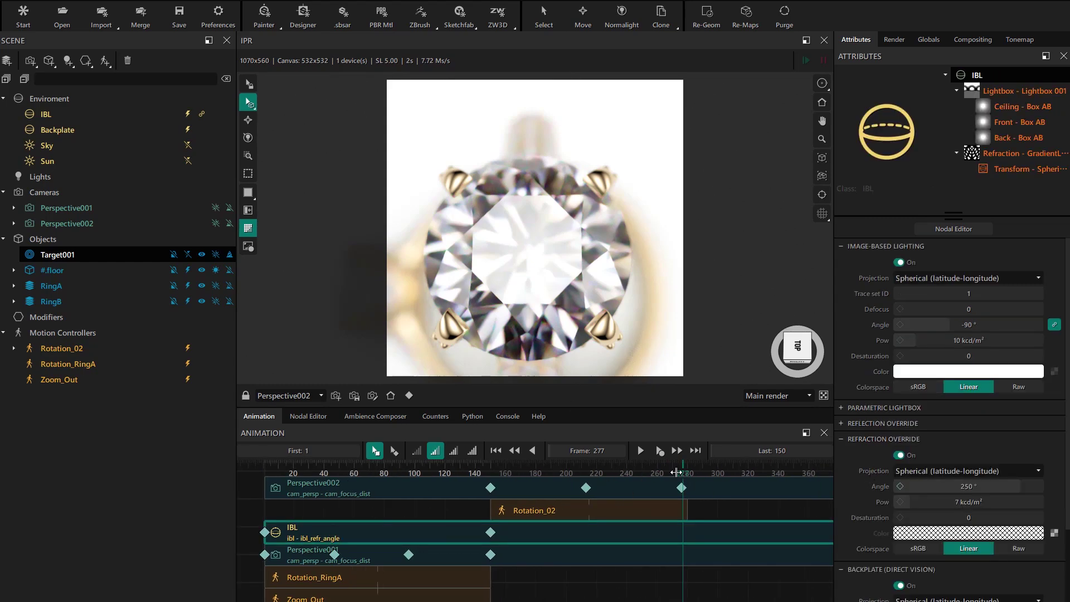
pyautogui.moveTo(680, 471); pyautogui.dragTo(490, 490)
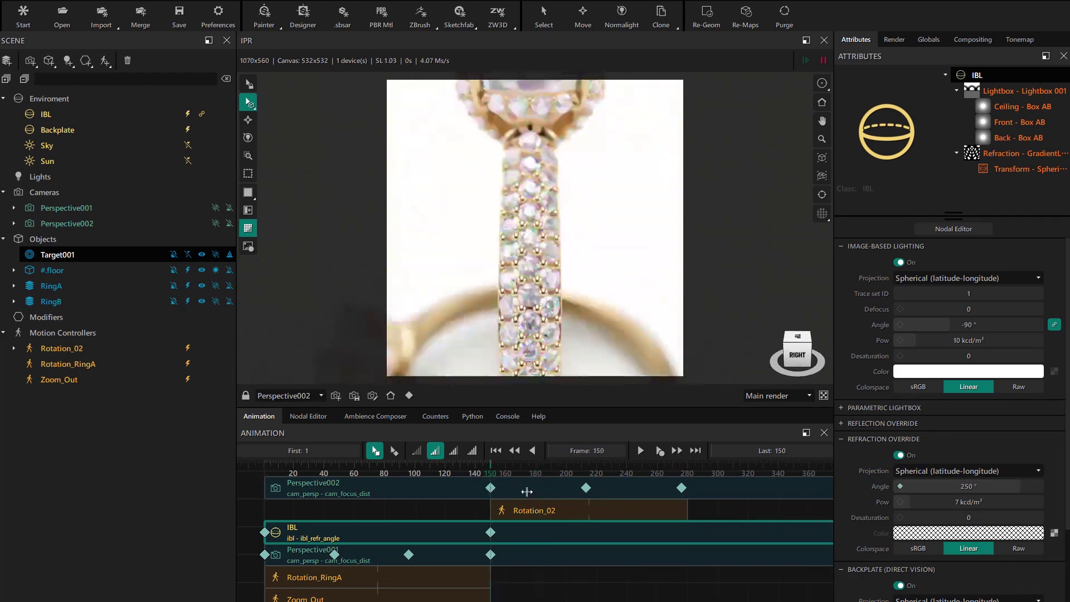
pyautogui.click(687, 496)
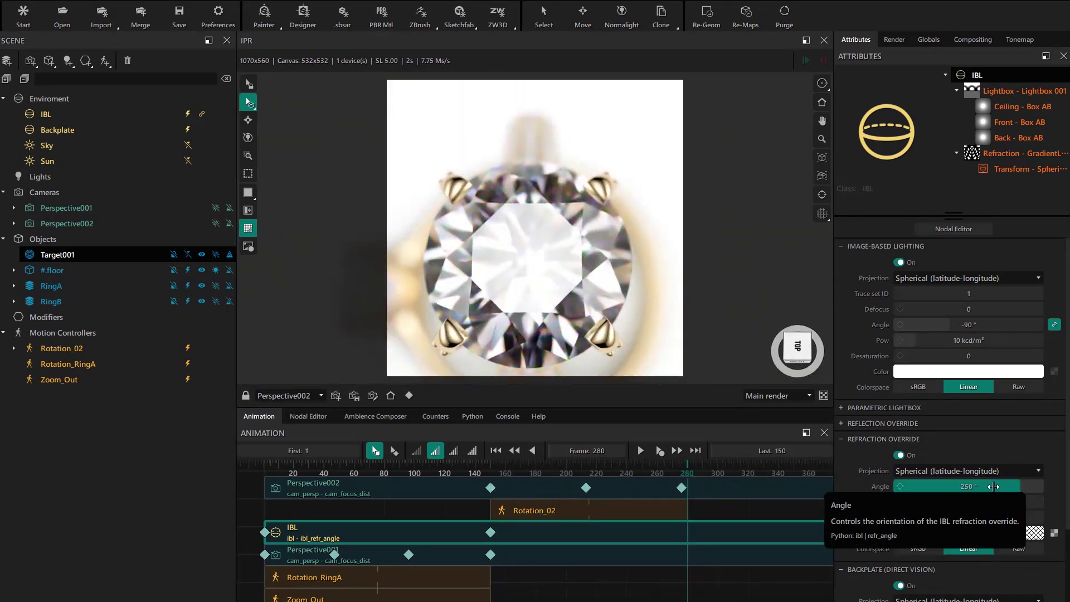
pyautogui.write('60')
pyautogui.press('Return')
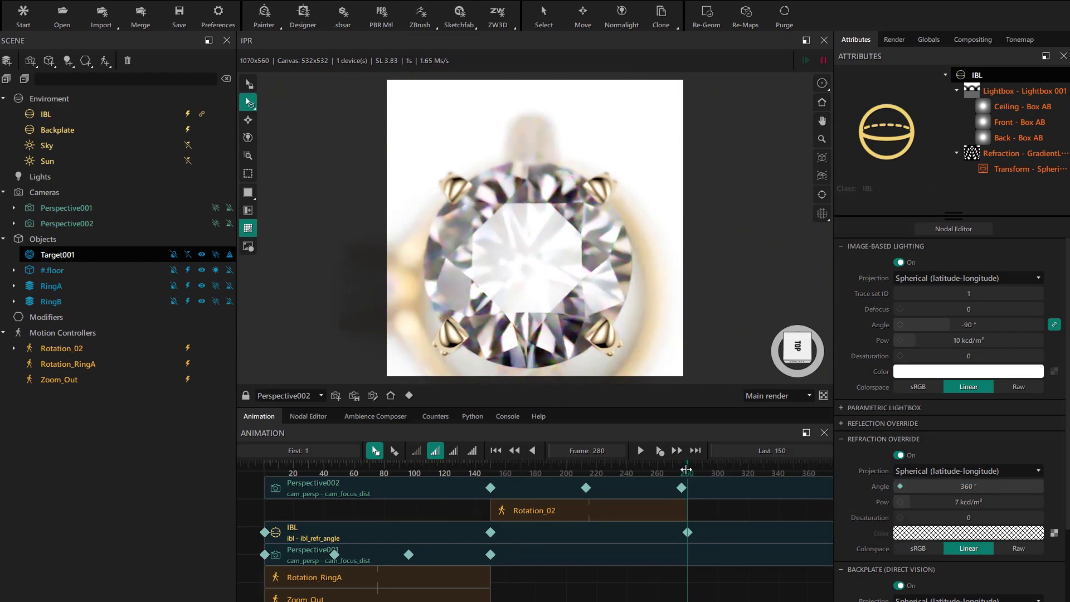
pyautogui.click(658, 471)
pyautogui.moveTo(651, 471); pyautogui.dragTo(493, 478)
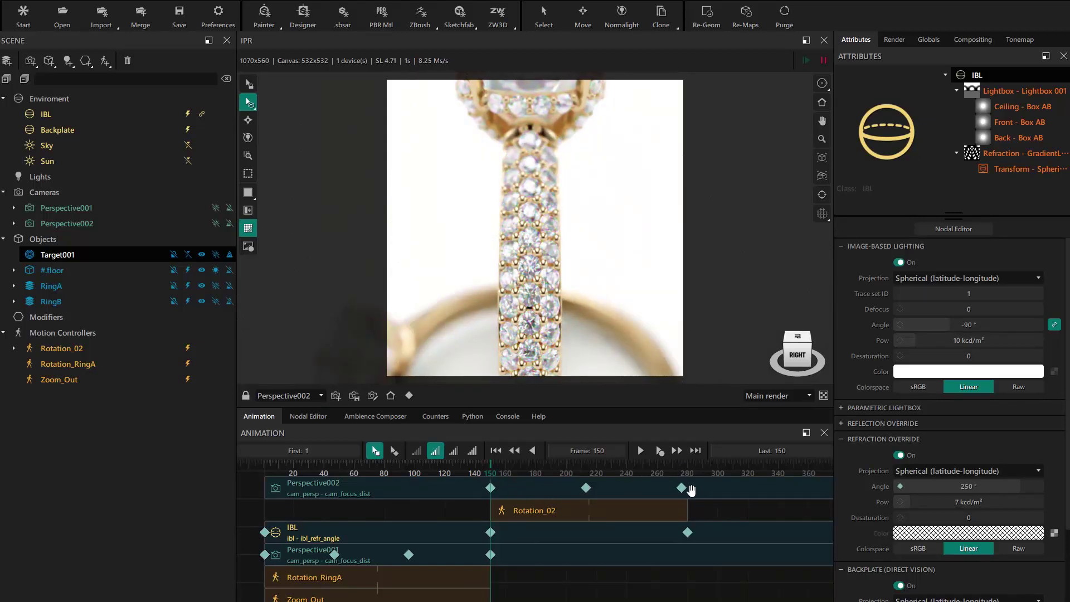
# - Set the timeline render to frame range 150–280 and rename the output from Cam1 to Cam2
pyautogui.click(906, 39)
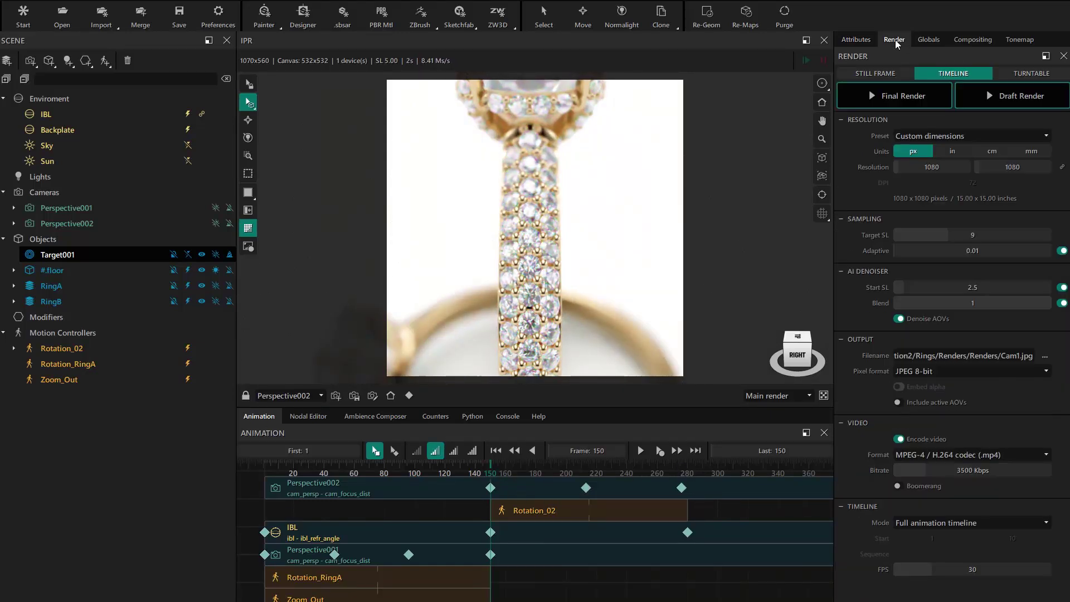
pyautogui.click(930, 528)
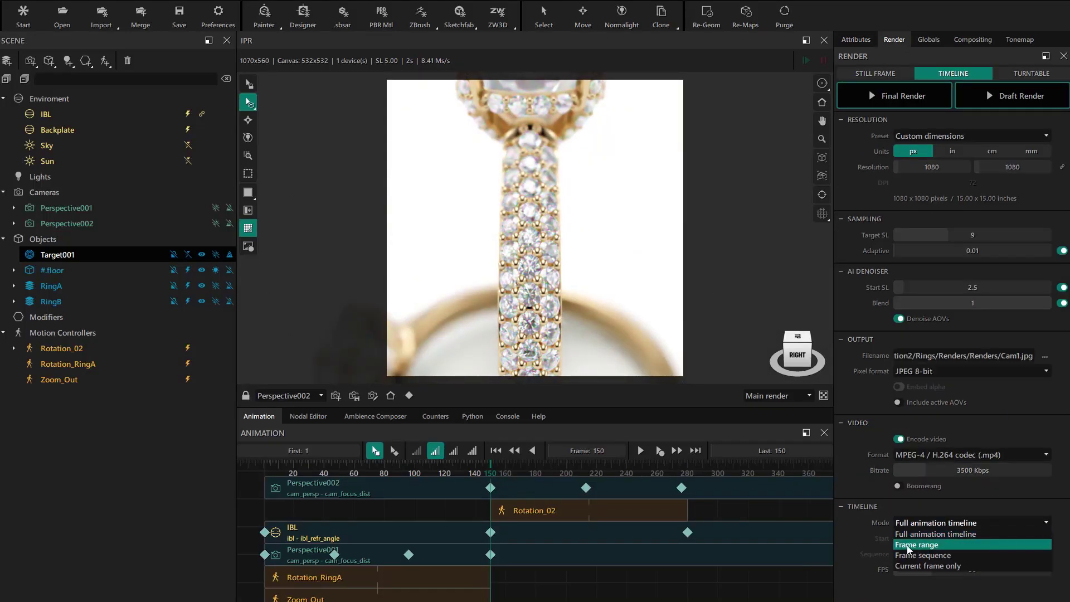
pyautogui.click(925, 536)
pyautogui.write('150')
pyautogui.press('Return')
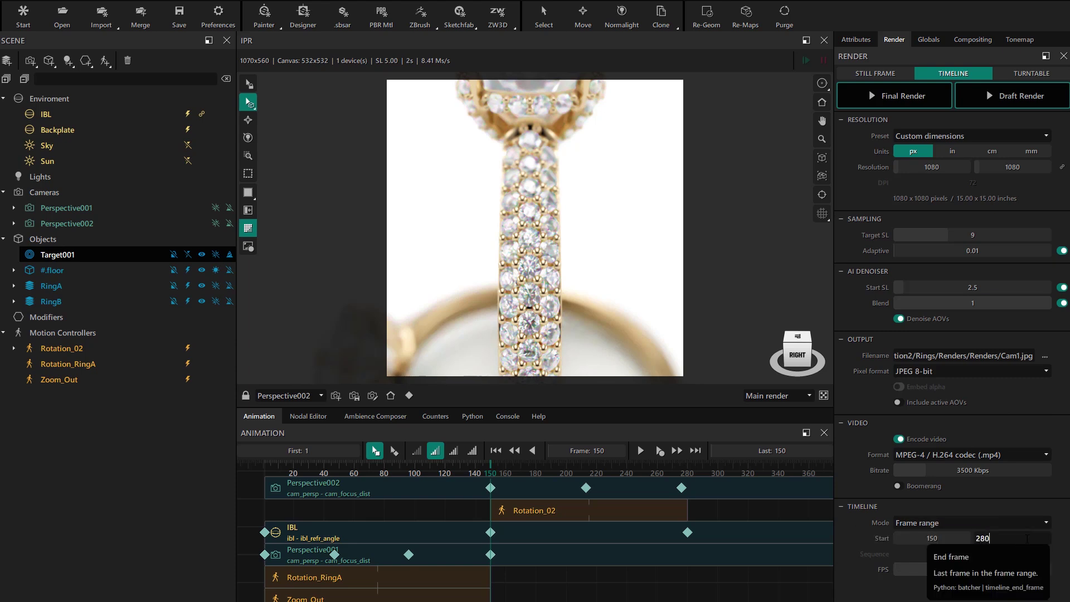
pyautogui.press('Return')
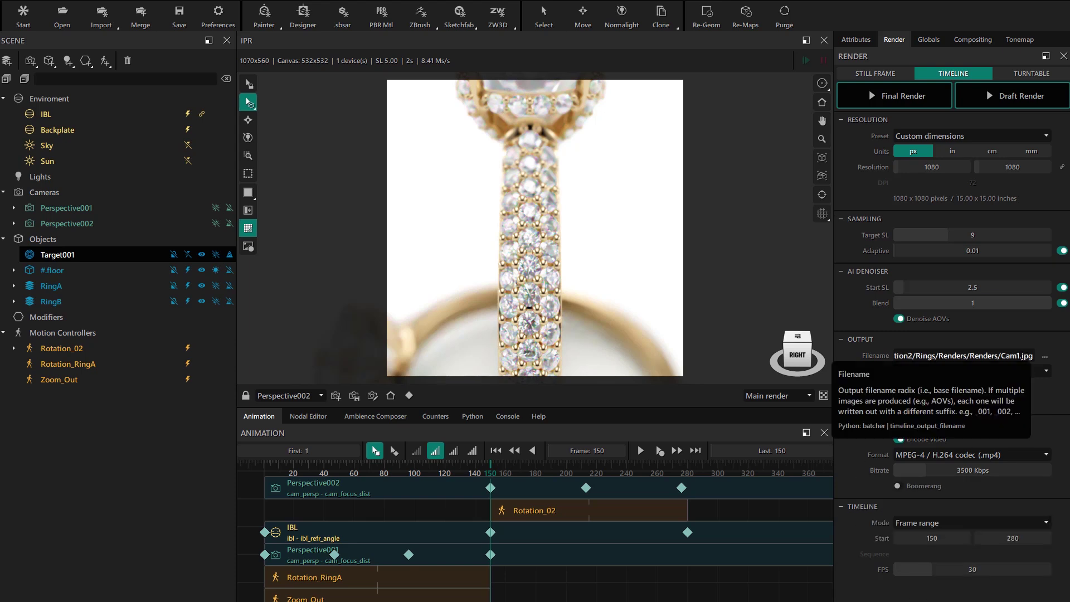
pyautogui.click(1021, 356)
pyautogui.press('BackSpace')
pyautogui.write('2')
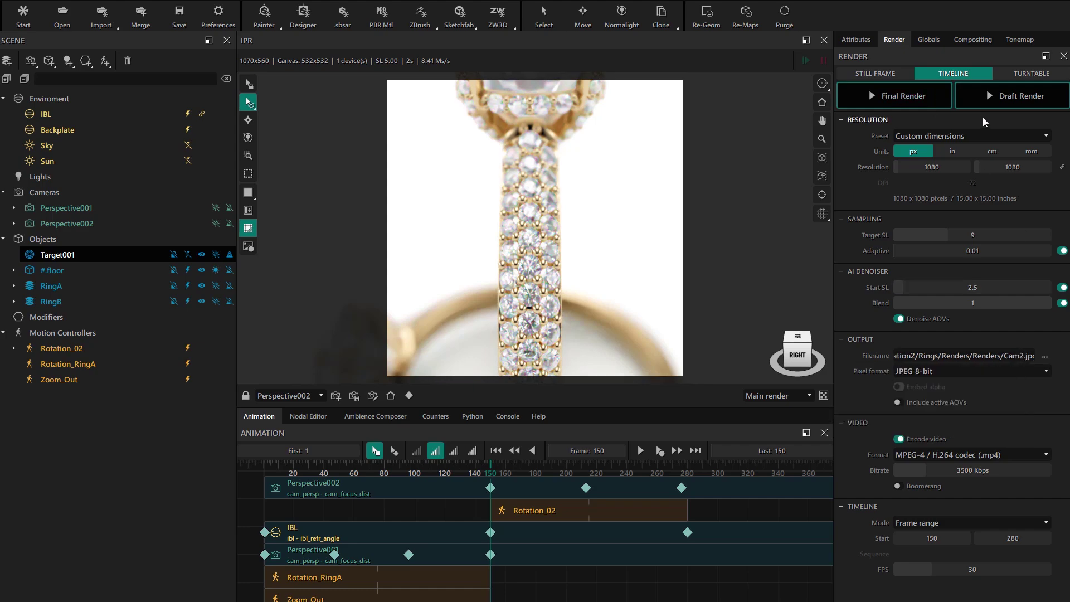
# - Start and abort a draft render without saving, then enable lens glare in tone mapping
pyautogui.click(1022, 96)
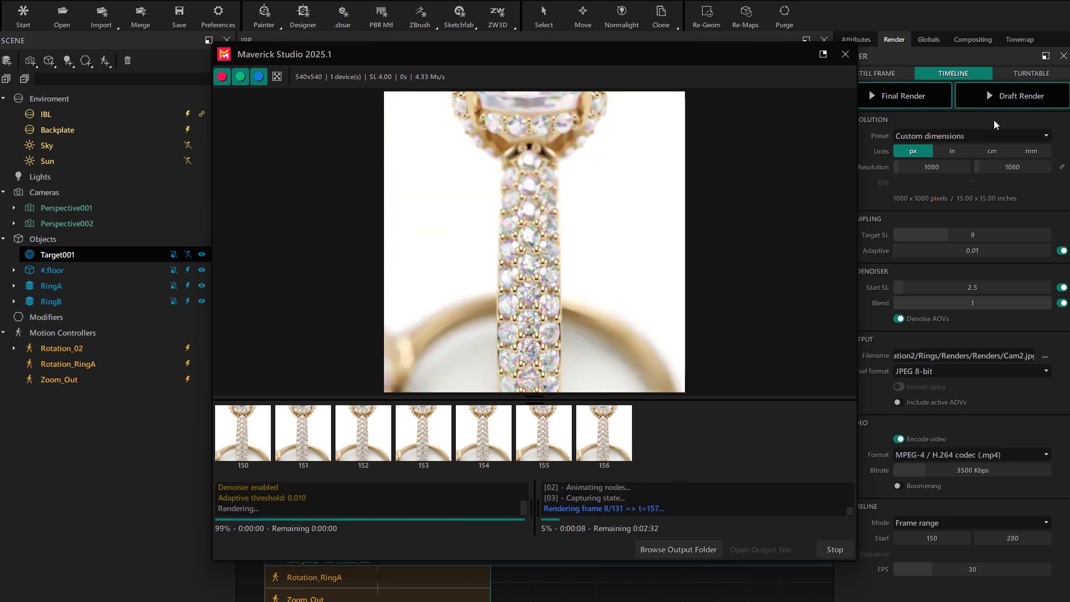
pyautogui.click(834, 549)
pyautogui.click(529, 319)
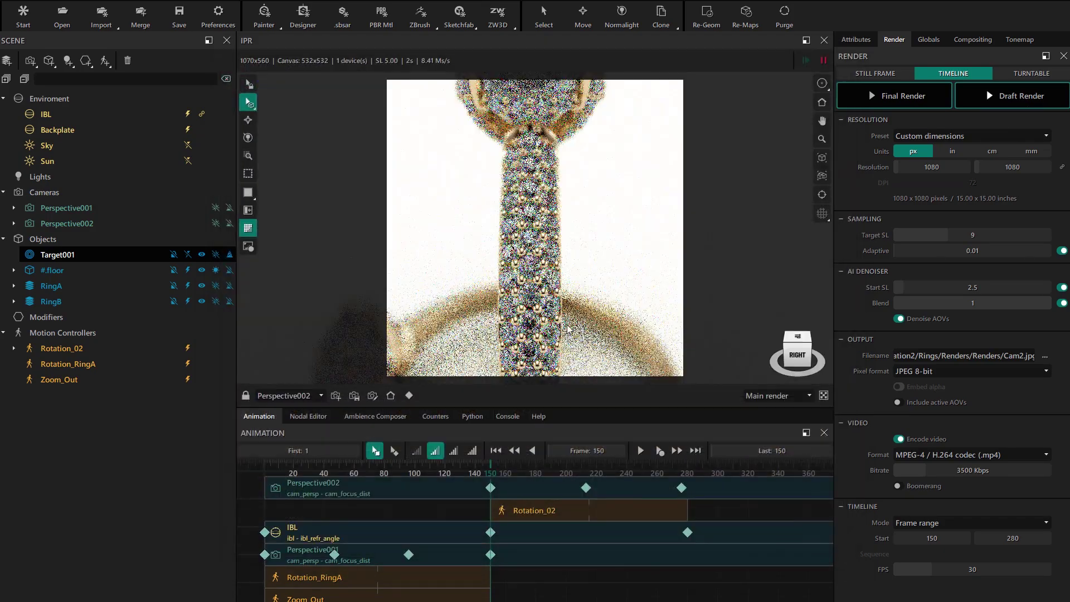
pyautogui.click(1020, 39)
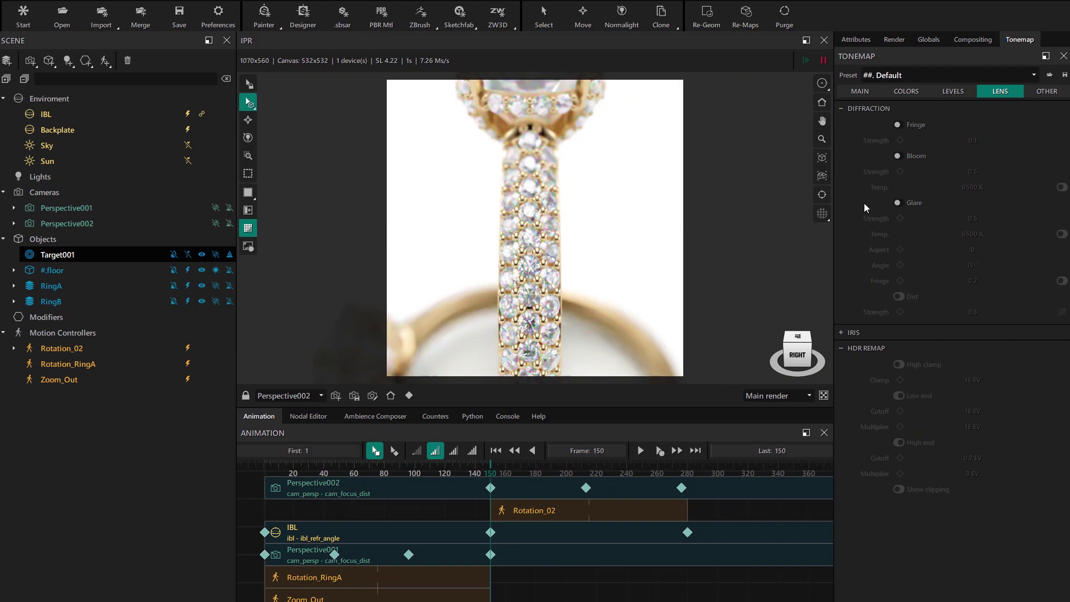
pyautogui.click(899, 202)
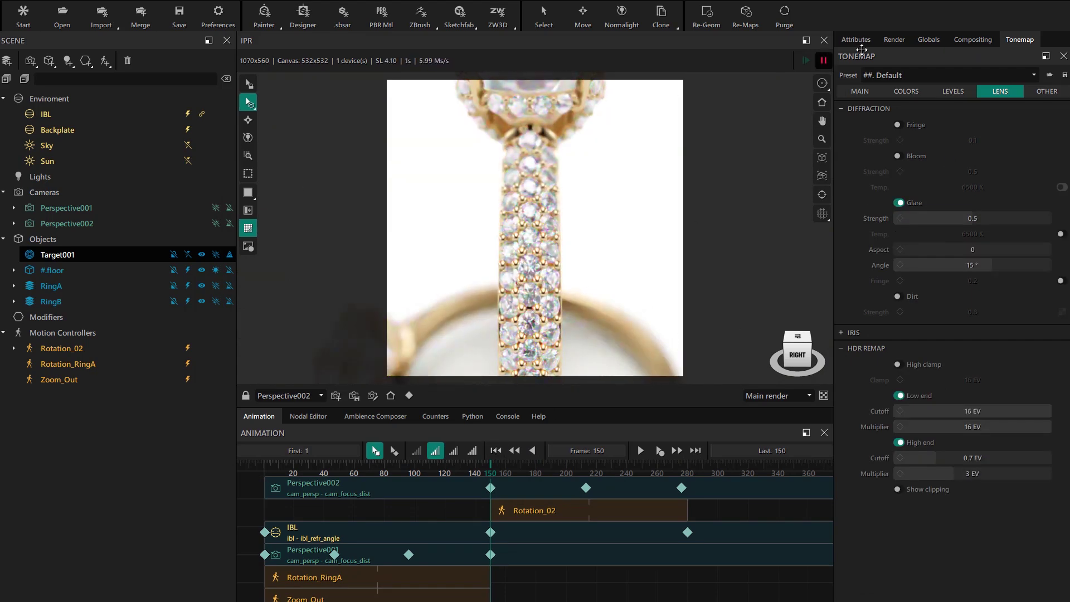
# - Draft render frames 150–280 and play the finished output video
pyautogui.click(896, 41)
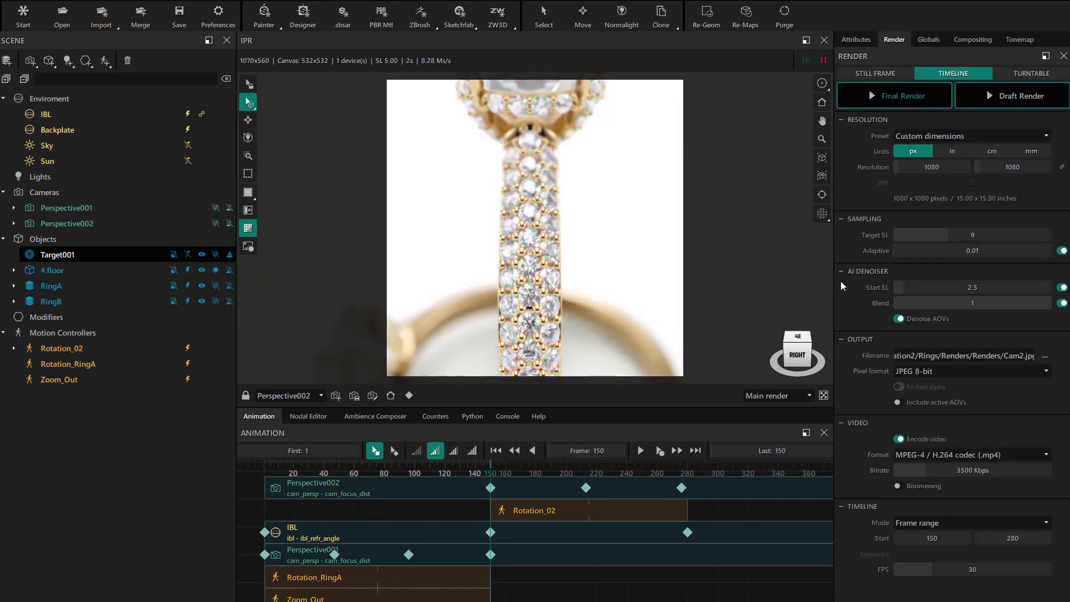
pyautogui.click(1015, 98)
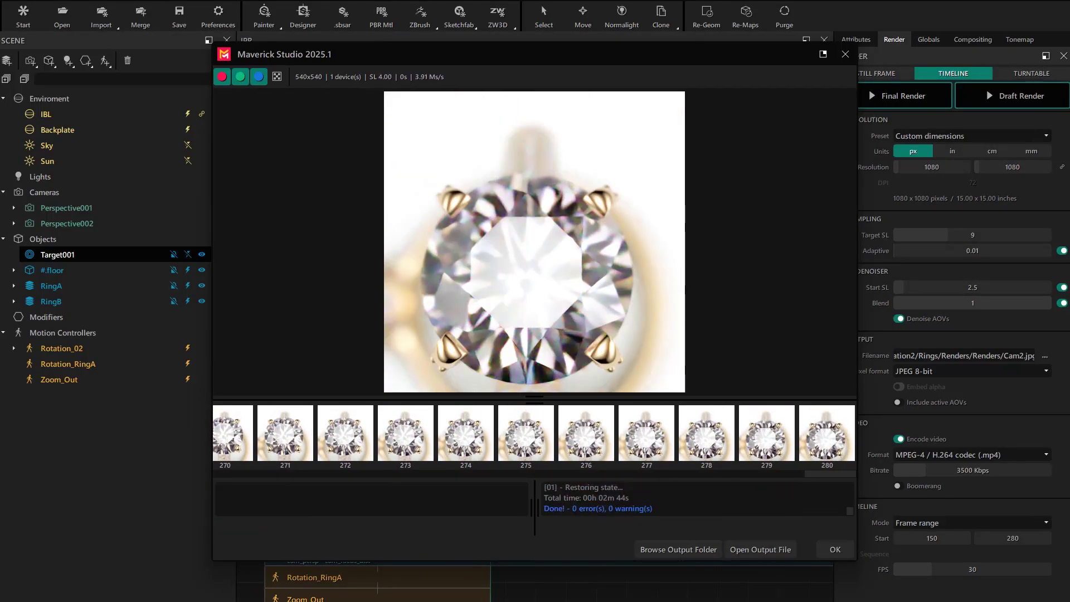
pyautogui.click(756, 557)
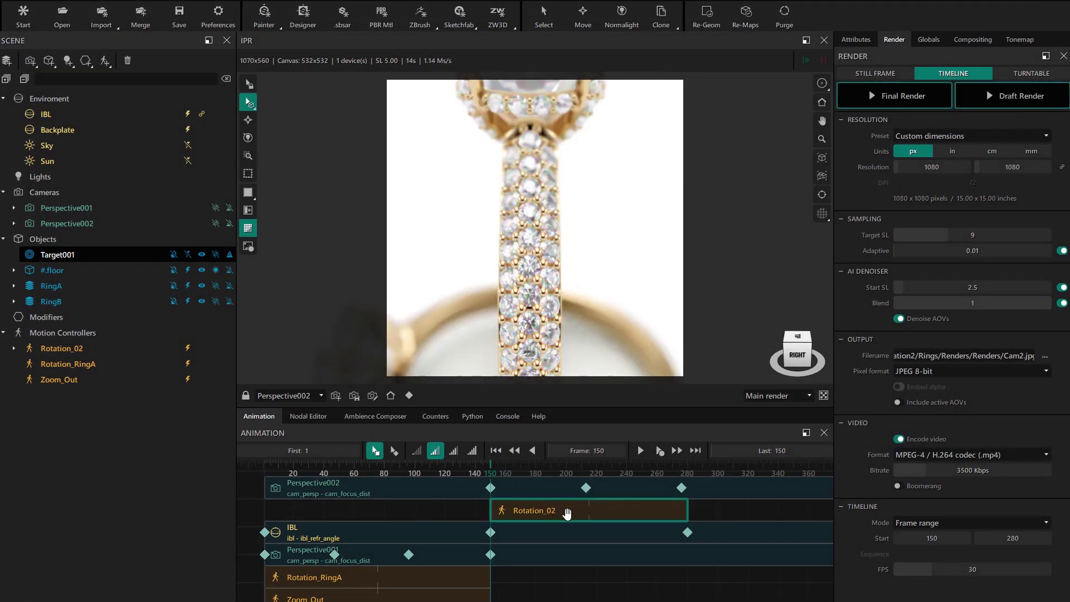
# - Set the Rotation_02 motion's easing type to Ease out
pyautogui.doubleClick(566, 511)
pyautogui.click(858, 261)
pyautogui.click(927, 280)
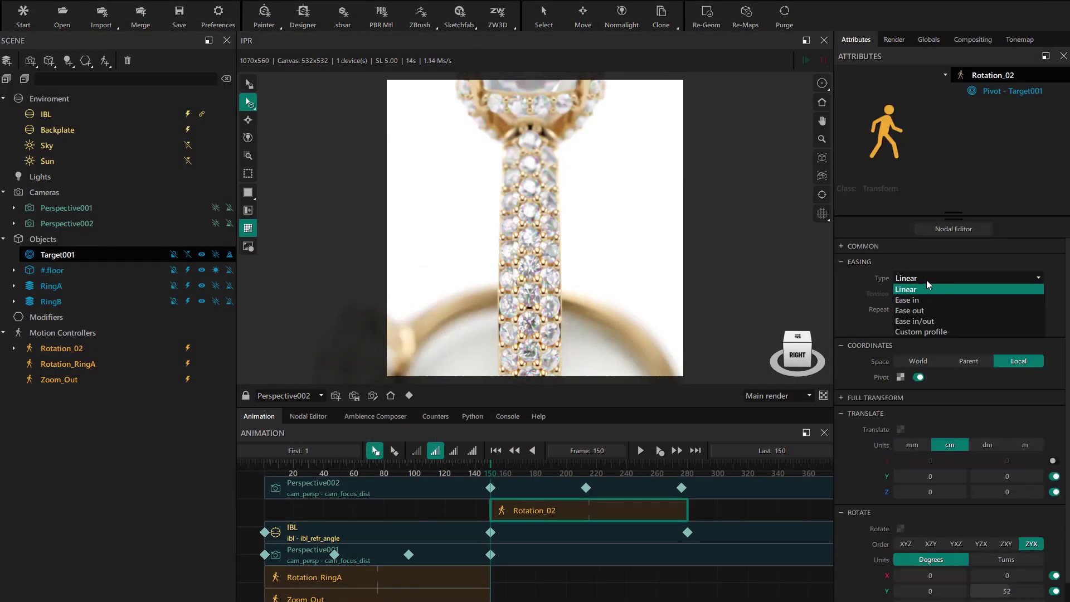
pyautogui.click(704, 452)
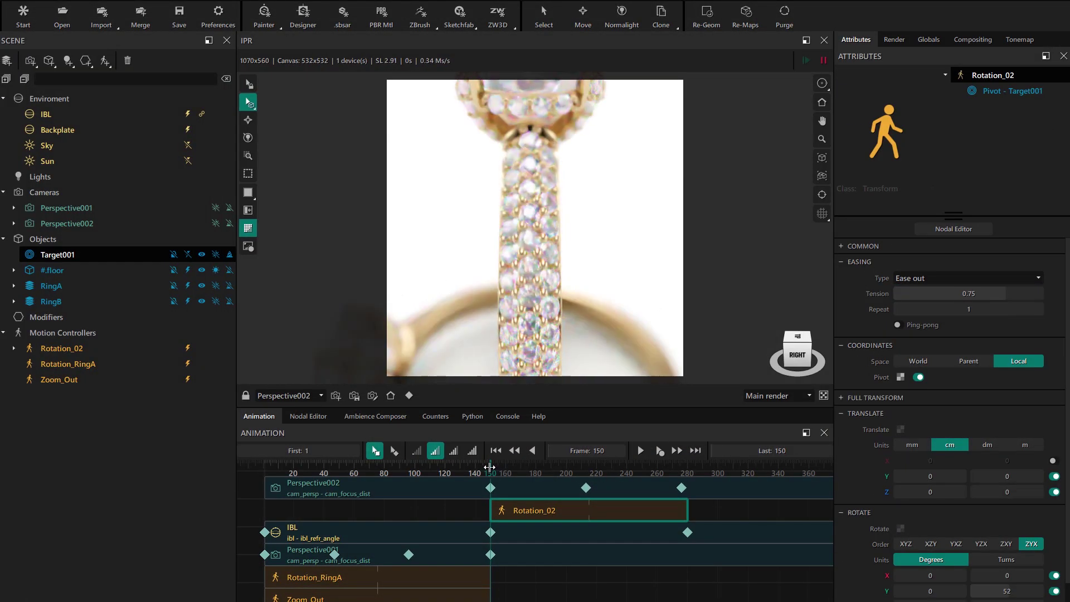
# - Turn off global depth of field and lens glare, and orbit to a front-right view of the rings
pyautogui.moveTo(549, 256); pyautogui.dragTo(521, 262, button='middle')
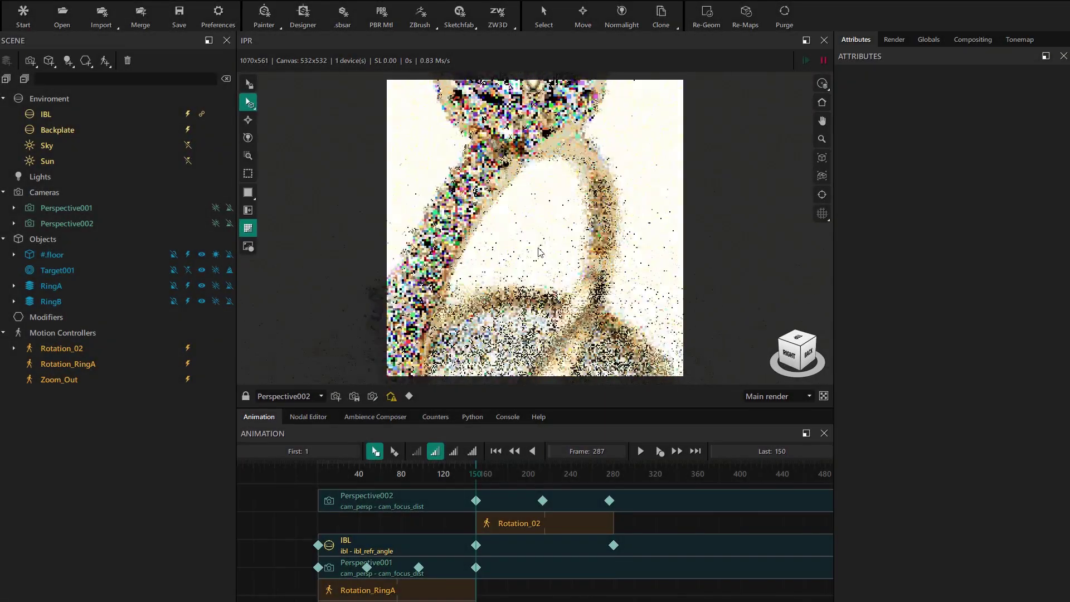
pyautogui.scroll(-4, 530, 223)
pyautogui.rightClick(530, 215)
pyautogui.click(570, 277)
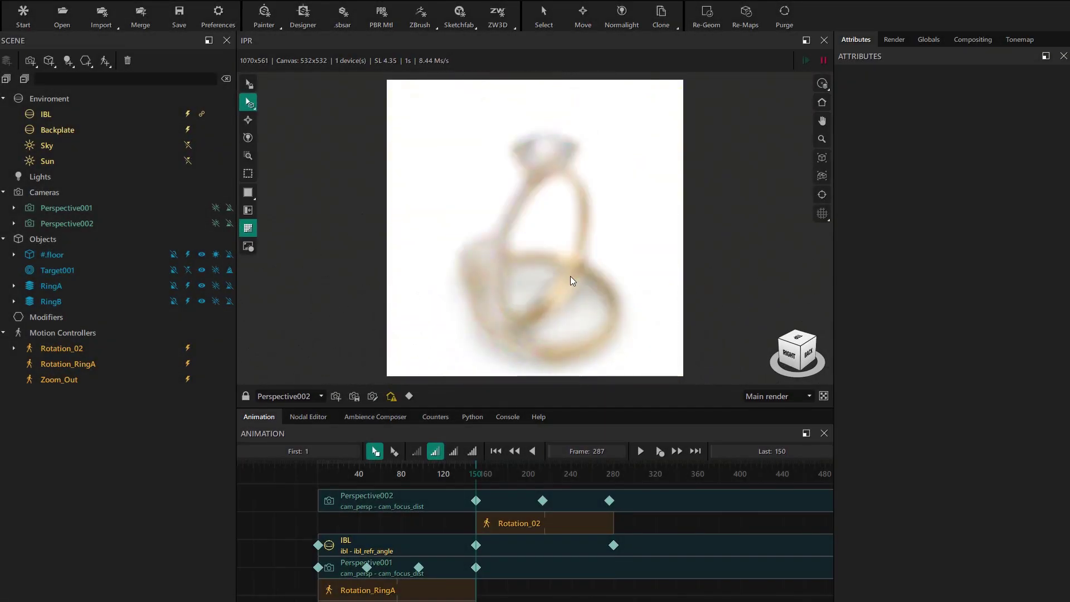
pyautogui.click(1015, 43)
pyautogui.click(901, 204)
pyautogui.moveTo(619, 245); pyautogui.dragTo(556, 236, button='middle')
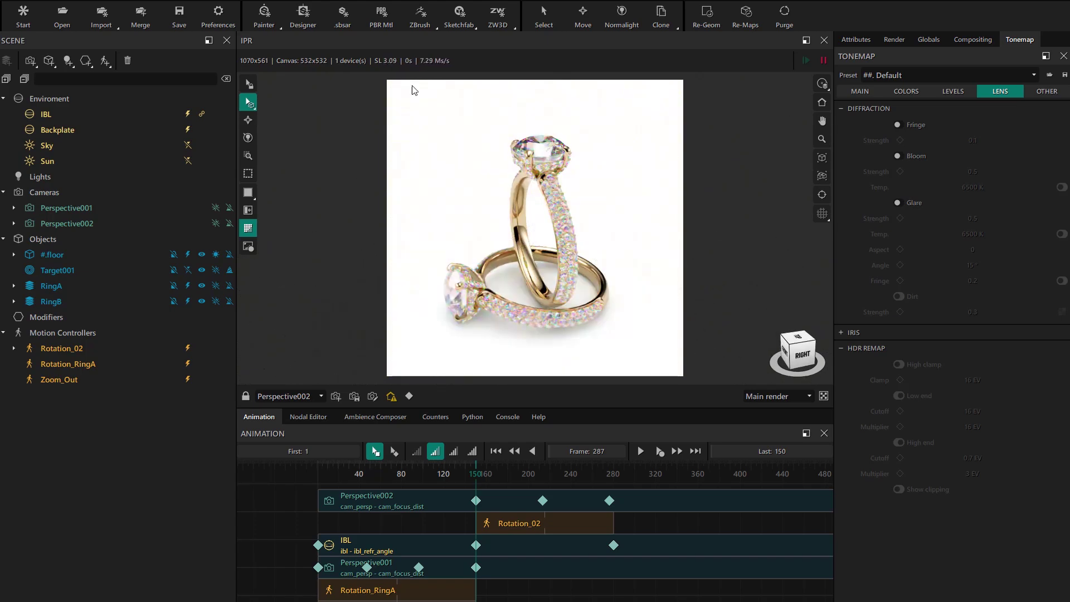
pyautogui.moveTo(467, 254); pyautogui.dragTo(504, 236)
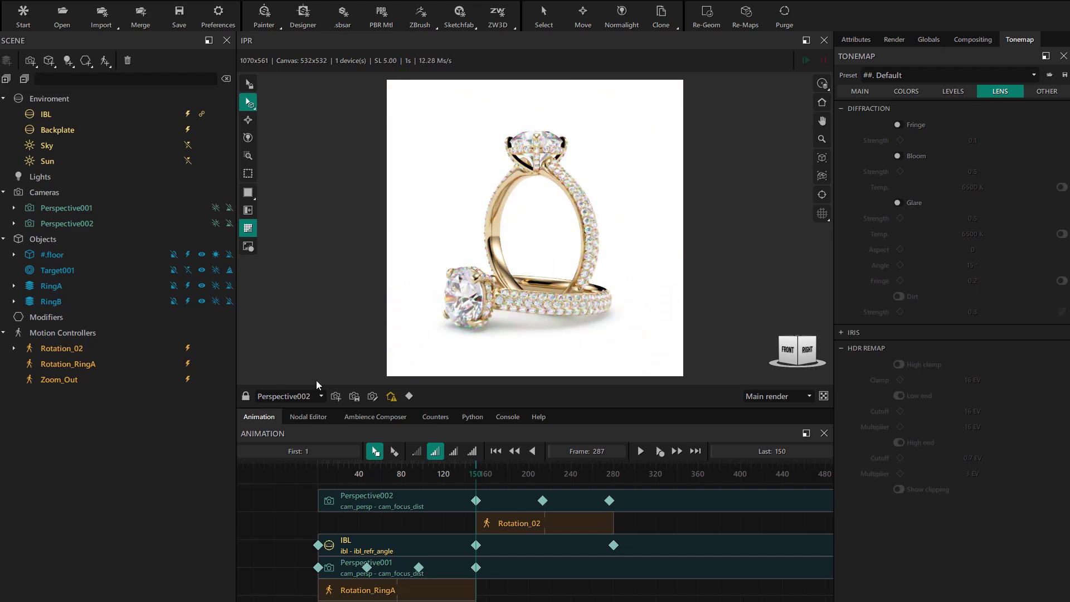
# - Create camera Perspective003 and erase its inherited keyframes
pyautogui.click(336, 397)
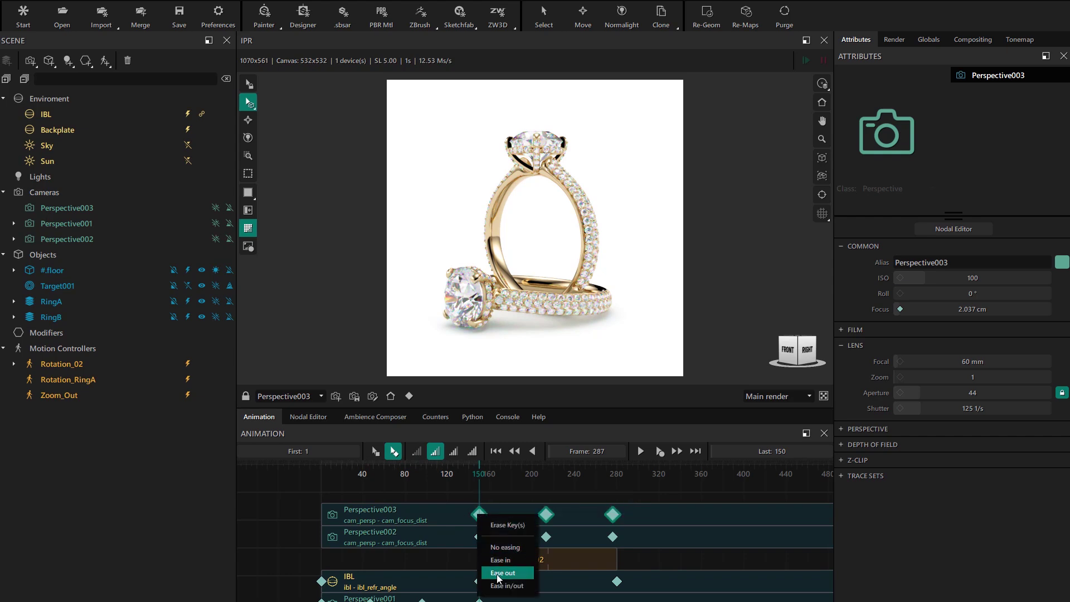
pyautogui.press('Delete')
pyautogui.click(561, 314)
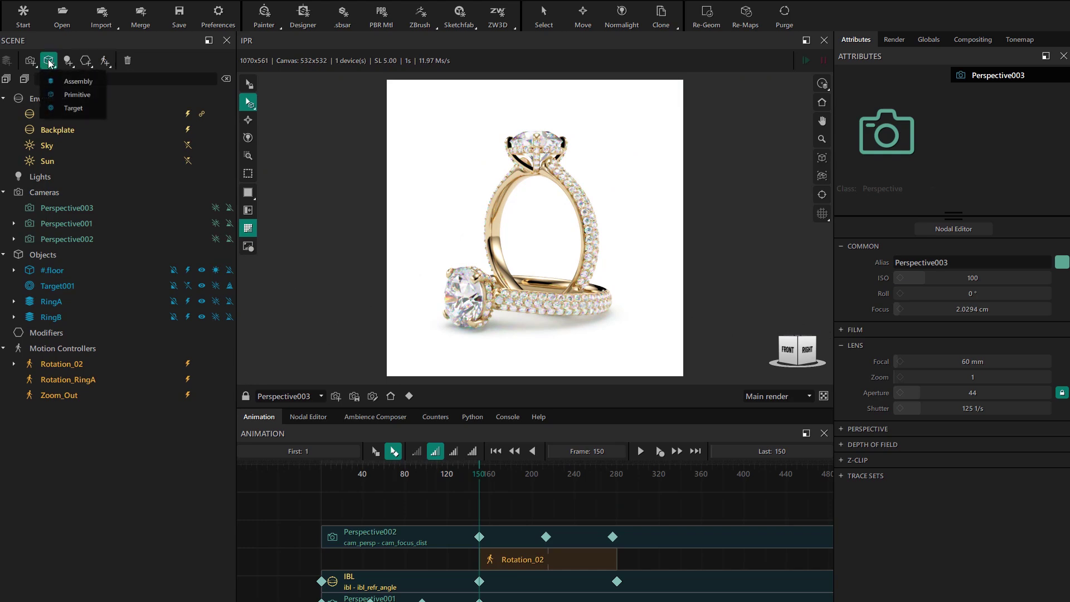
# - Add a new assembly and orbit Perspective003 to look down on the rings
pyautogui.click(72, 82)
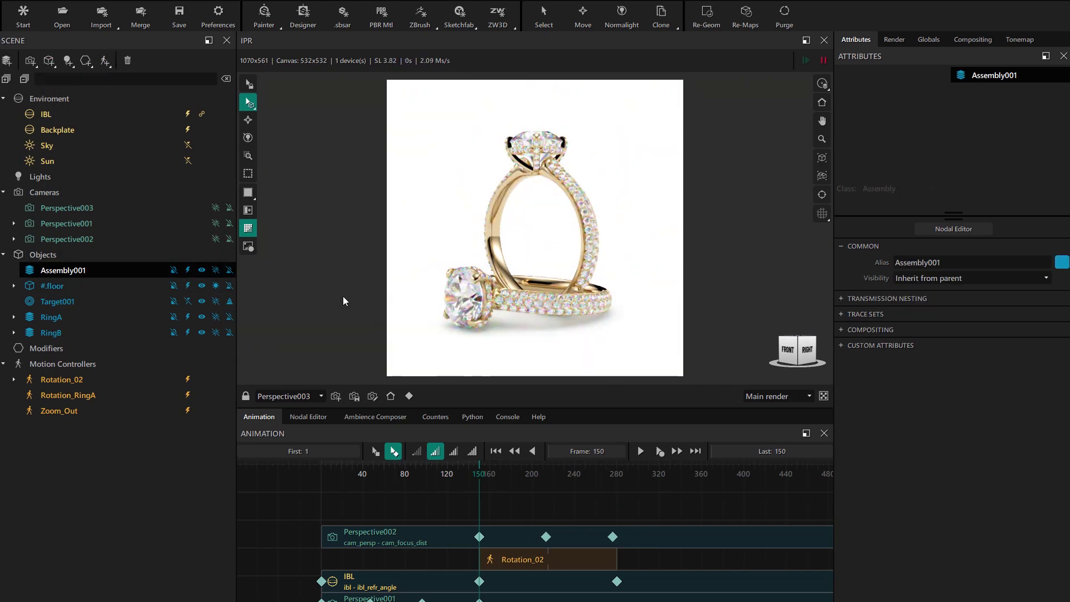
pyautogui.click(248, 120)
pyautogui.moveTo(504, 262); pyautogui.dragTo(441, 277)
pyautogui.click(491, 87)
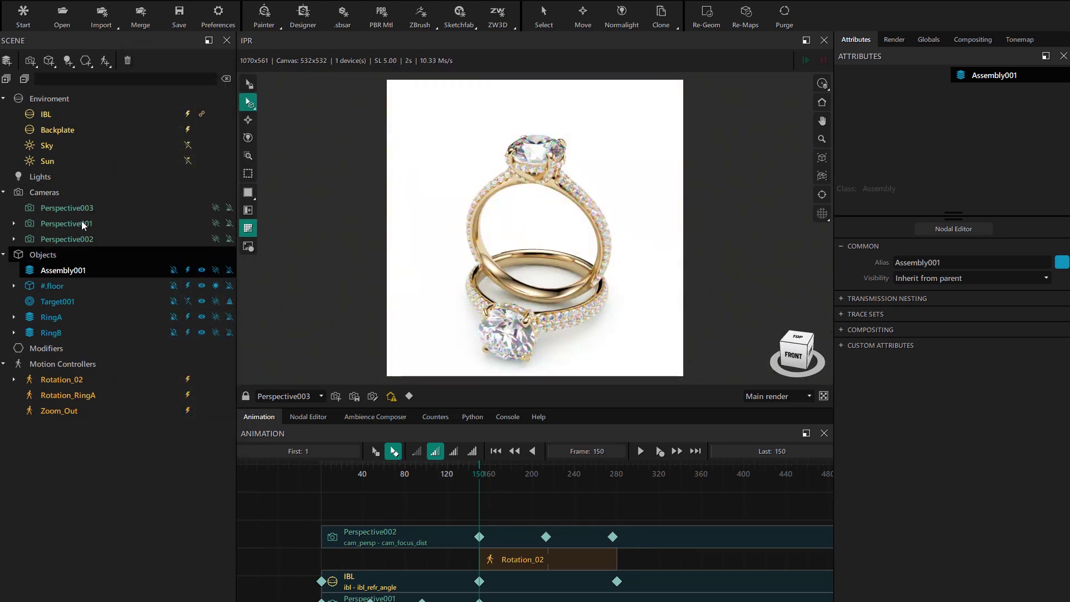
# - Move Perspective003 into the assembly and rename it Assembly_cam_03
pyautogui.moveTo(78, 208); pyautogui.dragTo(76, 271)
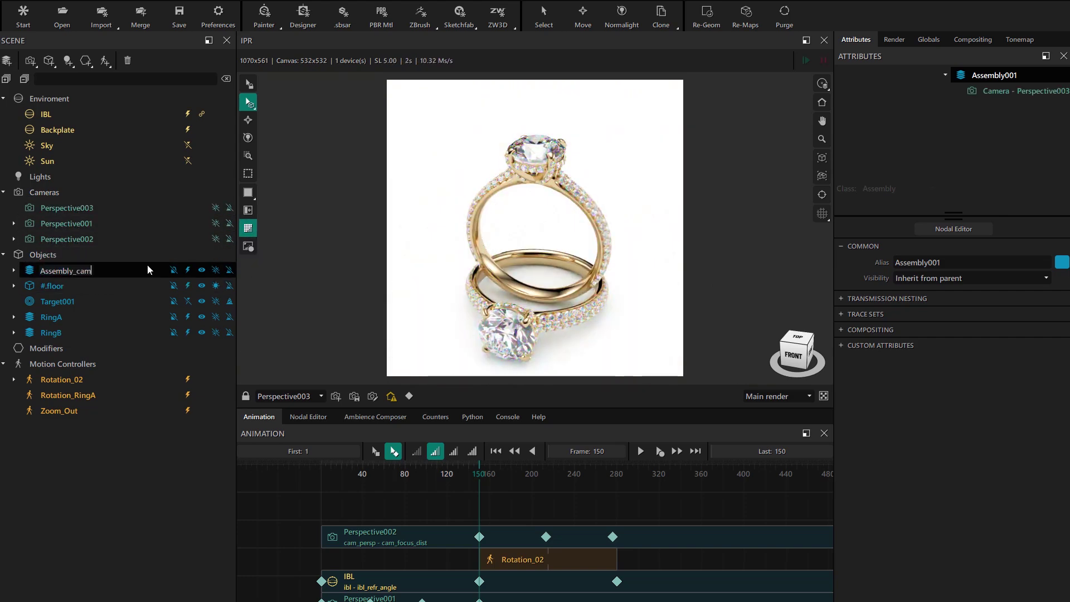
pyautogui.write('_03')
pyautogui.press('Return')
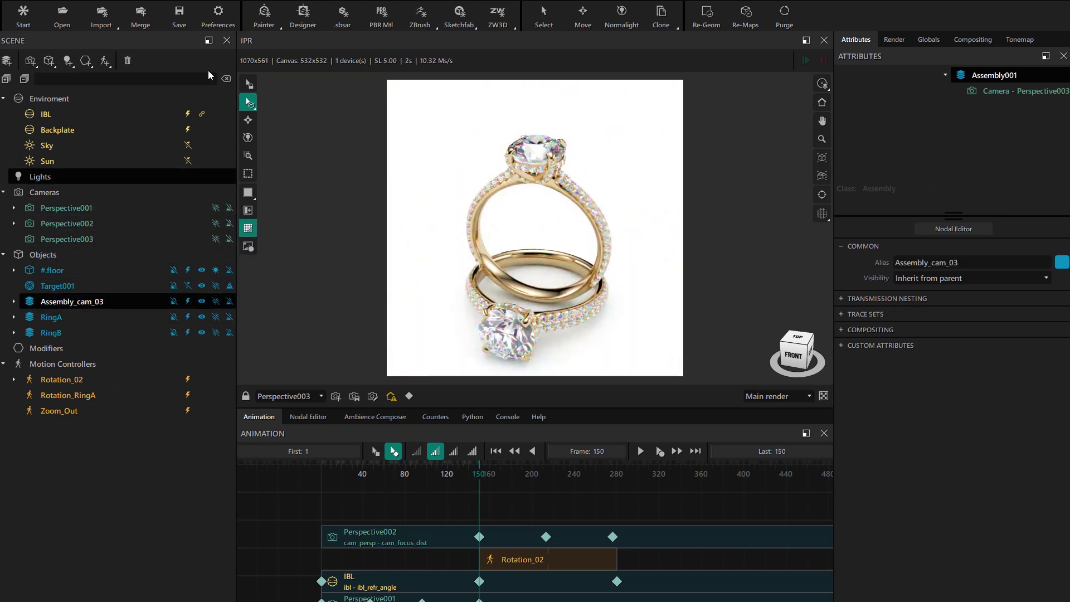
# - Add a Transform motion controller named Rotation_H_cam03 and parent it to Assembly_cam_03
pyautogui.click(112, 64)
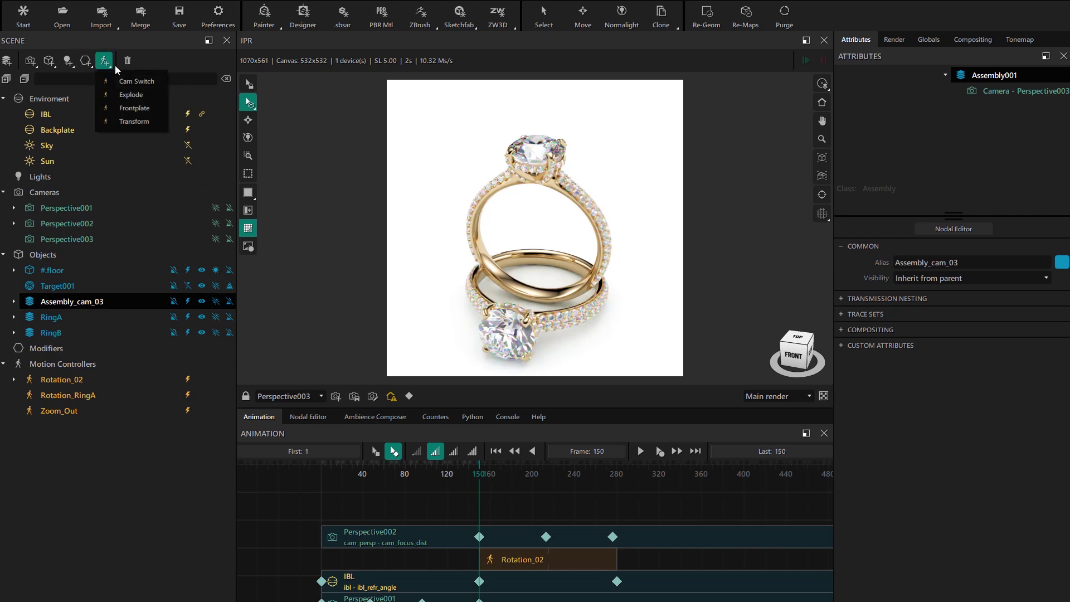
pyautogui.click(137, 119)
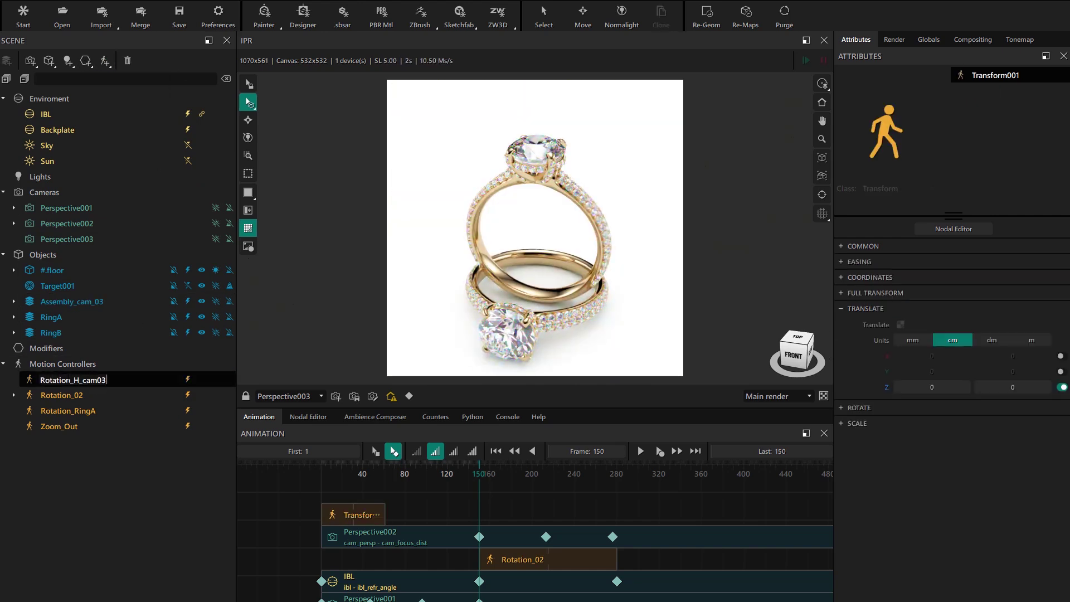
pyautogui.press('Return')
pyautogui.moveTo(79, 396); pyautogui.dragTo(95, 305)
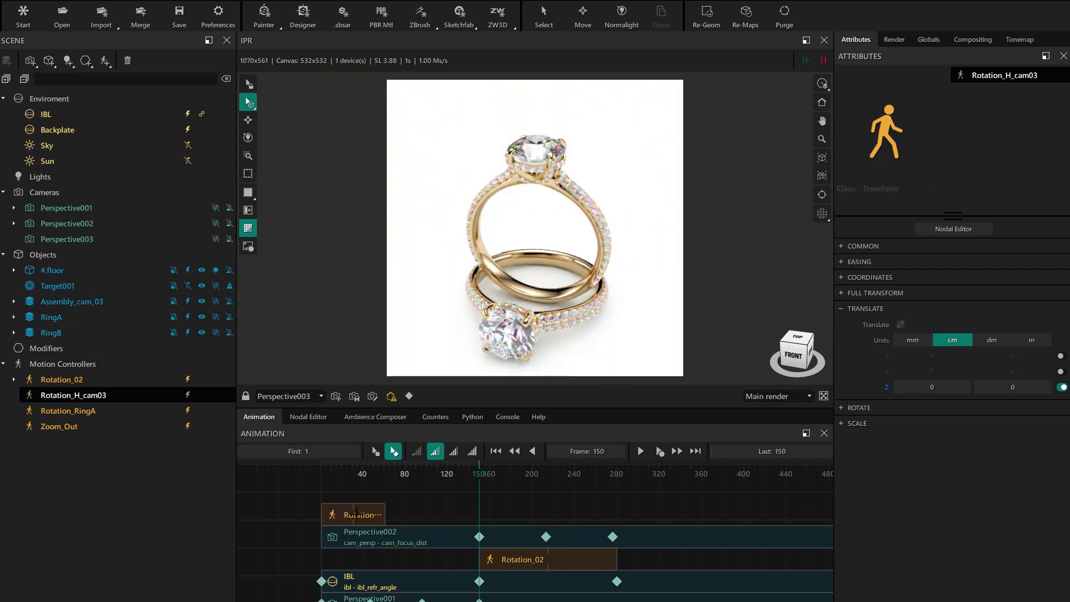
# - Place the rotation clip right after Rotation_02 and stretch it to end around frame 410
pyautogui.moveTo(351, 515); pyautogui.dragTo(656, 504)
pyautogui.moveTo(656, 505); pyautogui.dragTo(557, 516, button='middle')
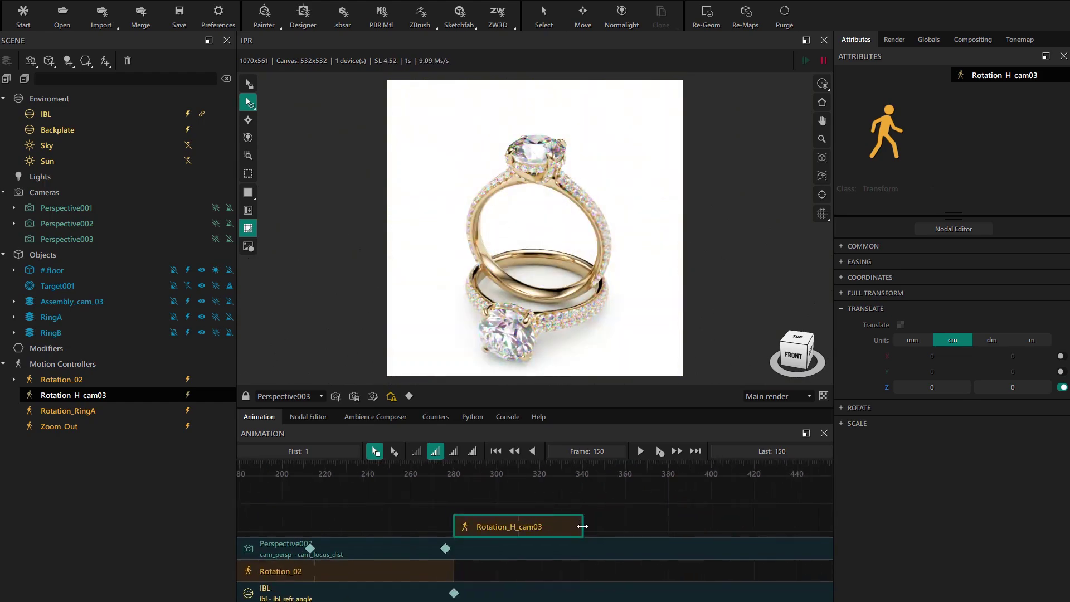
pyautogui.moveTo(581, 526); pyautogui.dragTo(731, 526)
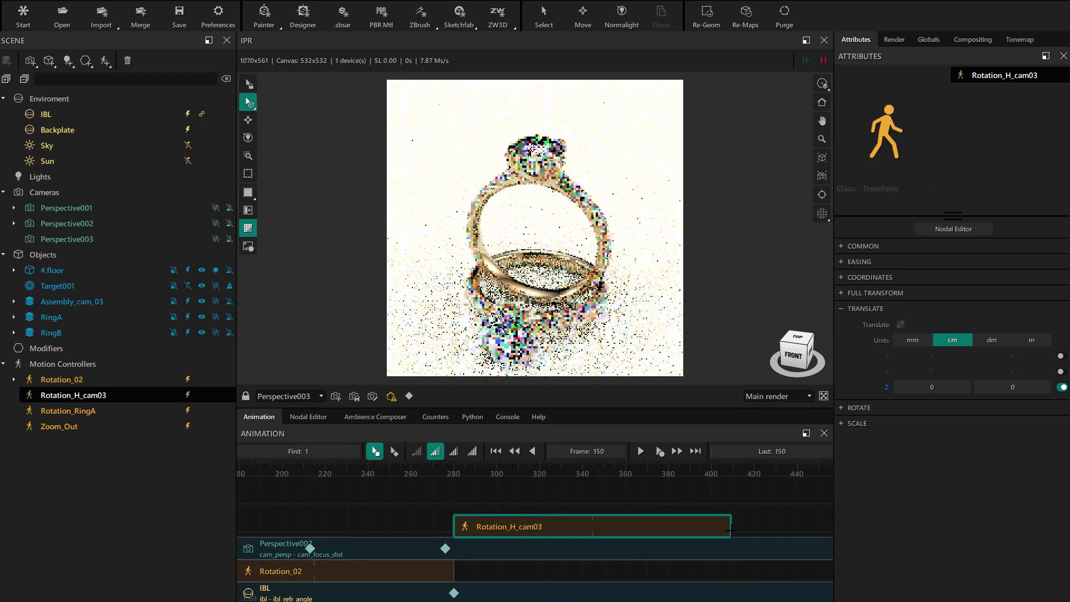
pyautogui.scroll(-5, 731, 527)
pyautogui.moveTo(510, 470); pyautogui.dragTo(731, 493)
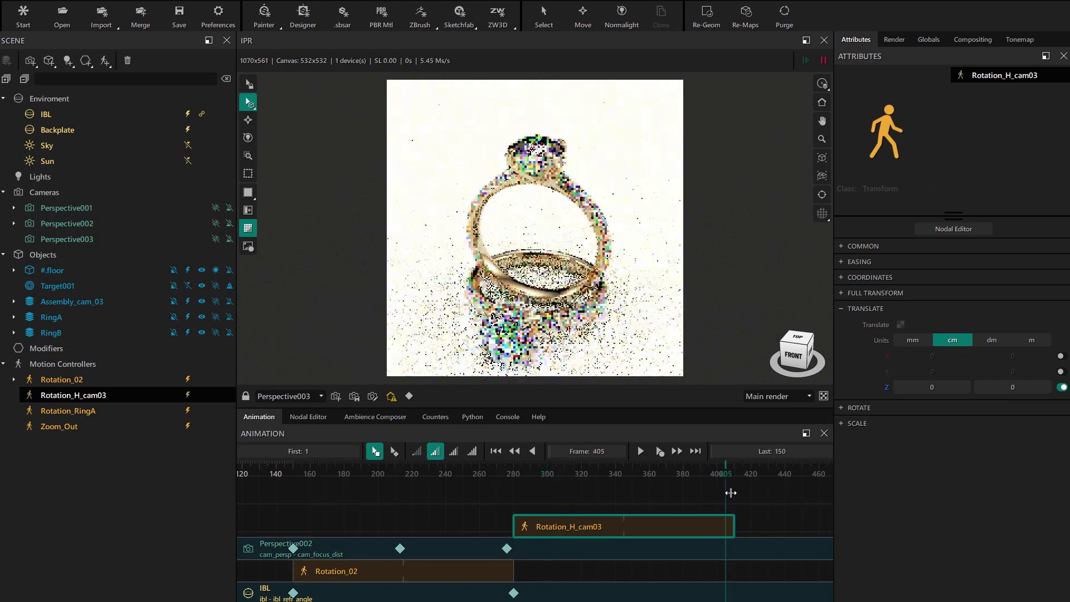
# - Set the controller's Rotate Z to 360 degrees and scrub back to preview the spin
pyautogui.click(14, 301)
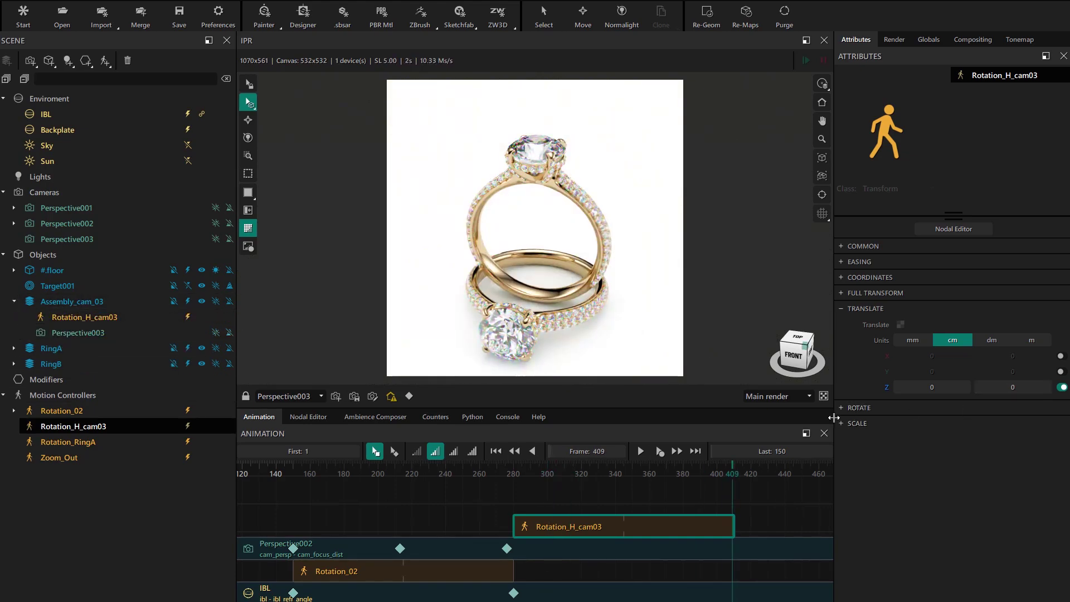
pyautogui.click(855, 408)
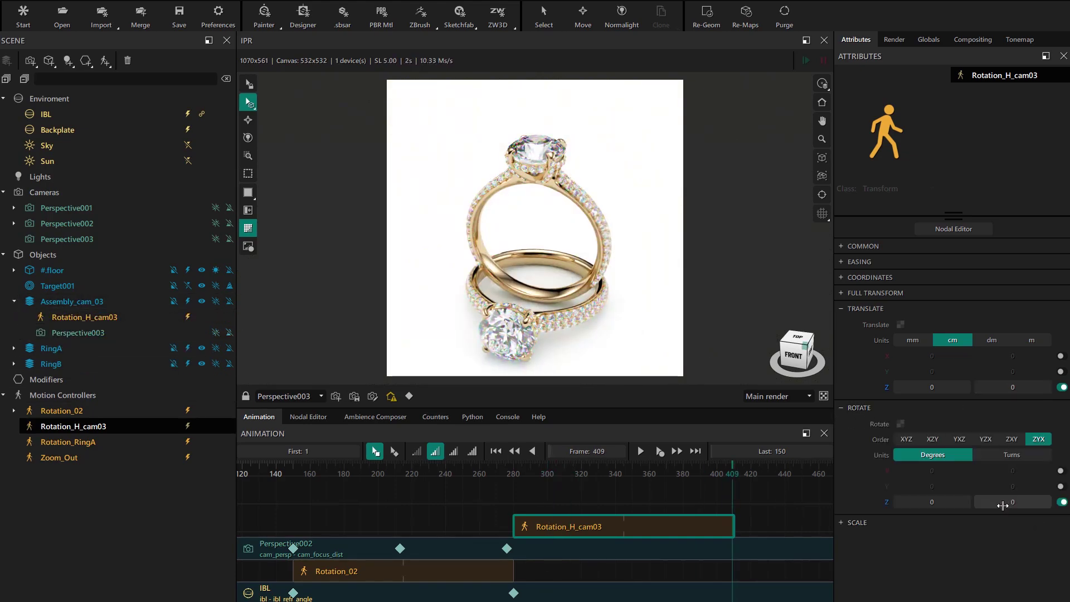
pyautogui.moveTo(1003, 505); pyautogui.dragTo(1019, 503)
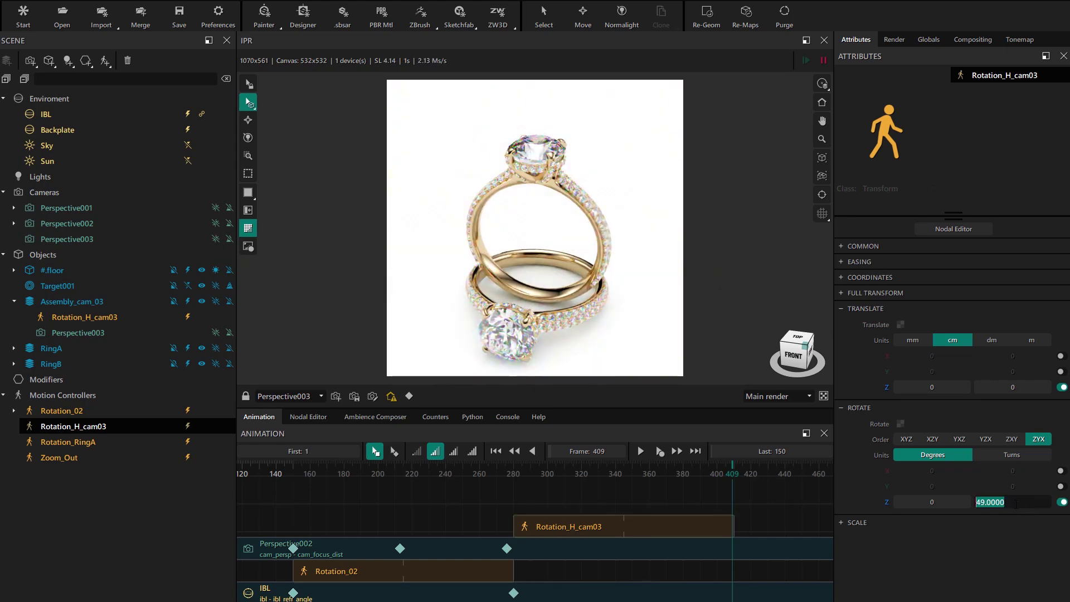
pyautogui.write('360')
pyautogui.press('Return')
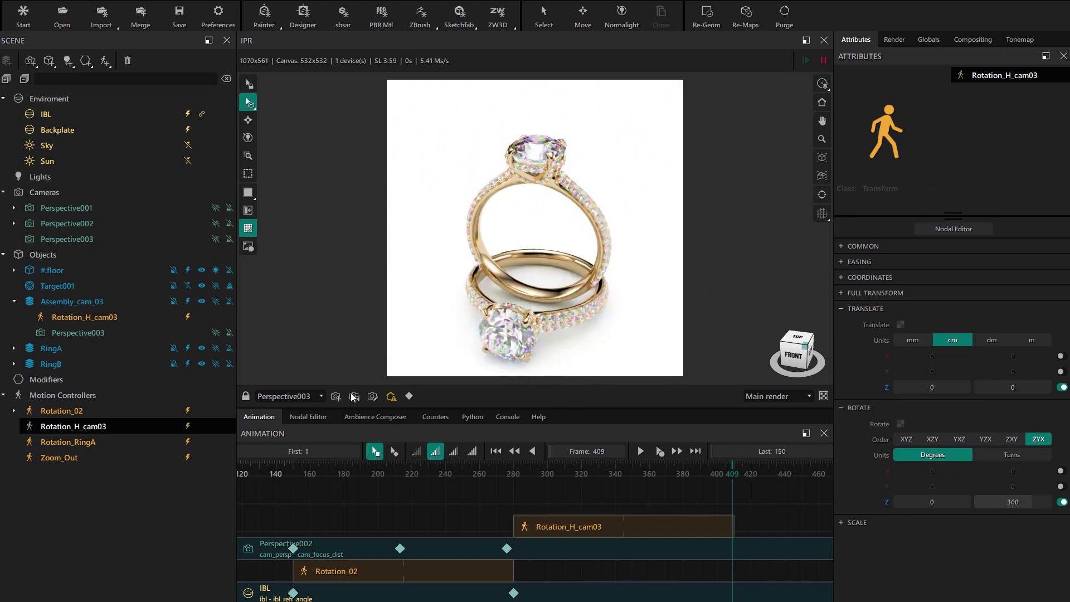
pyautogui.click(391, 396)
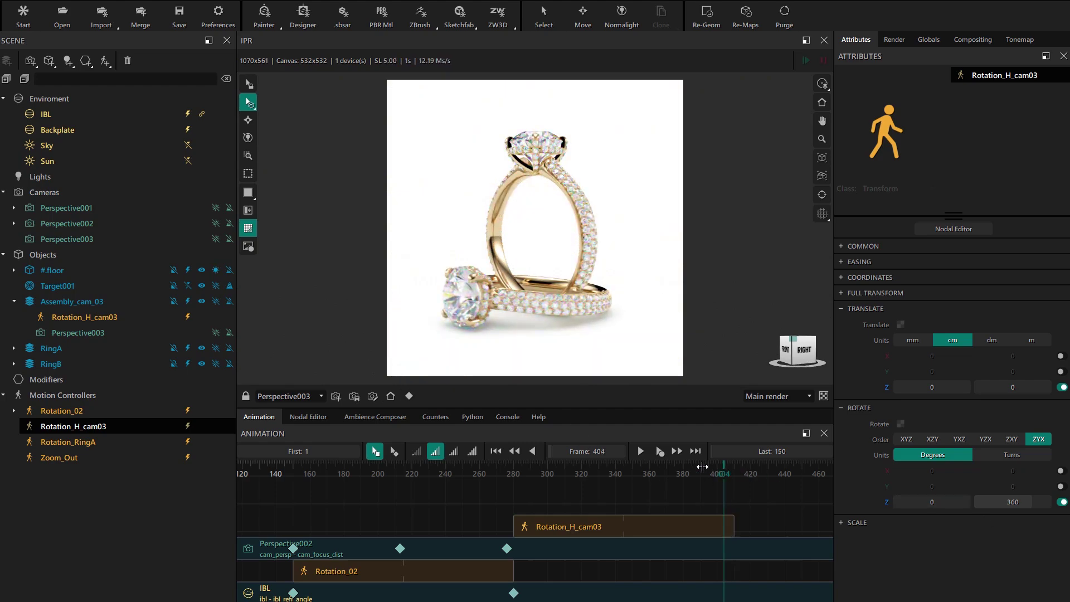
pyautogui.moveTo(702, 467); pyautogui.dragTo(734, 497)
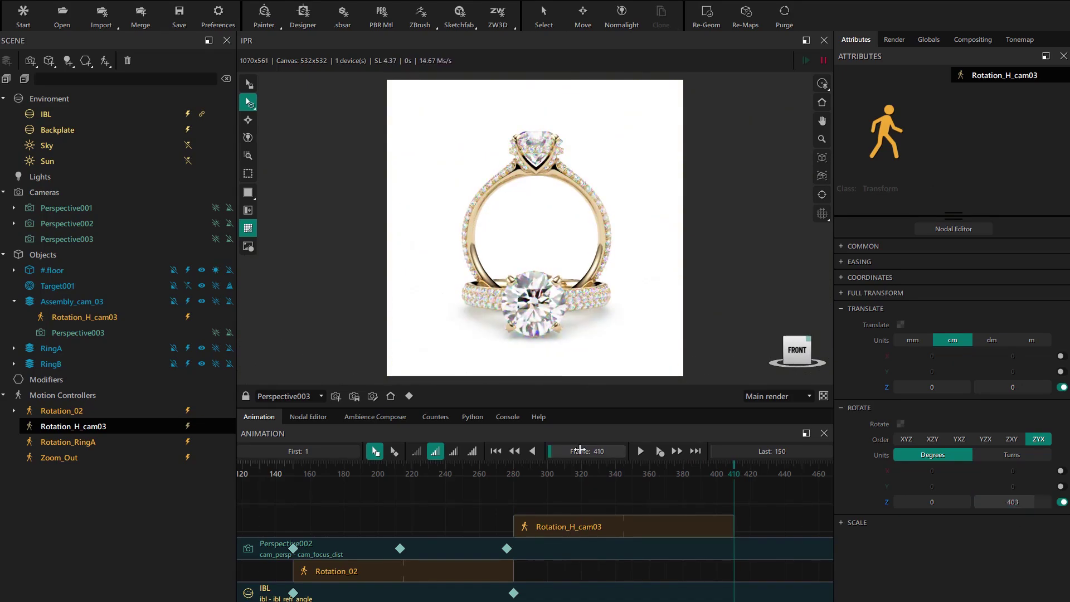
pyautogui.moveTo(734, 465); pyautogui.dragTo(583, 510)
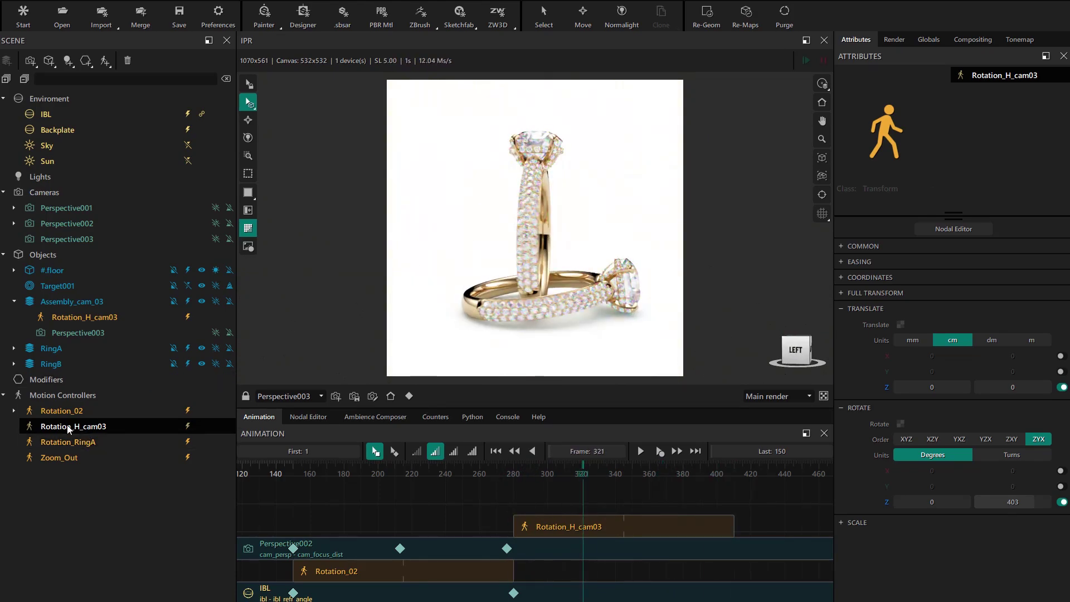
# - Clone Rotation_H_cam03, rename the copy Rotation_V_cam03 and move it under Assembly_cam_03
pyautogui.rightClick(42, 426)
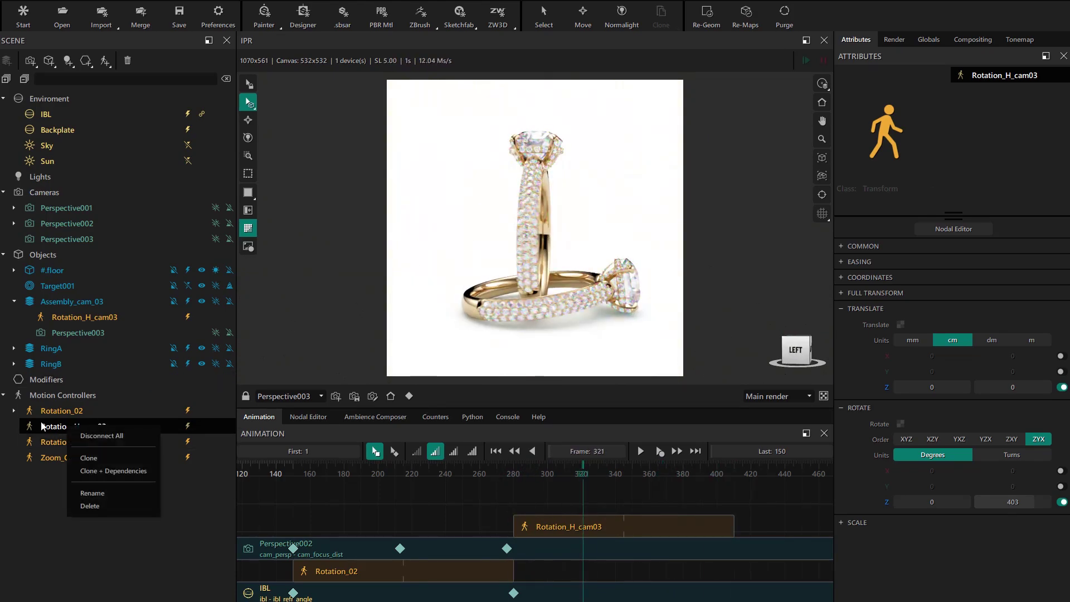
pyautogui.click(90, 458)
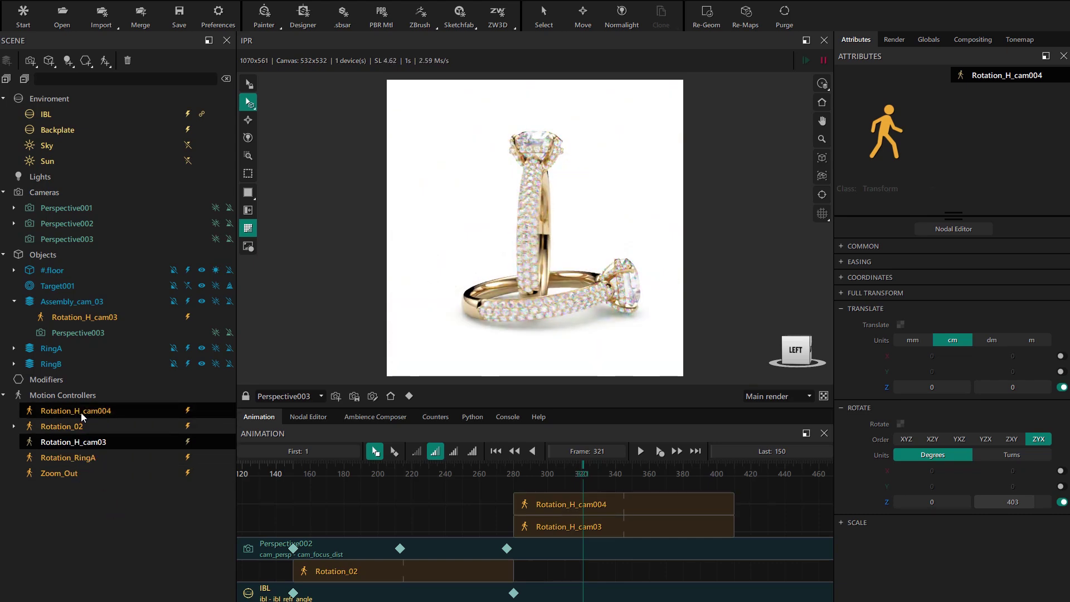
pyautogui.click(78, 412)
pyautogui.write('V_')
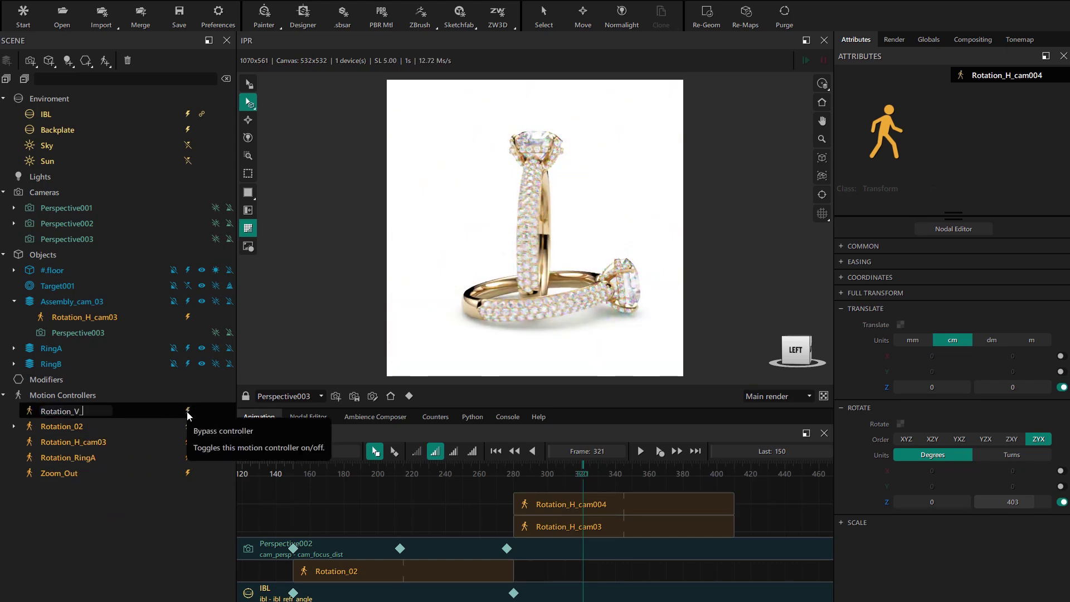
pyautogui.write('cam03')
pyautogui.press('Return')
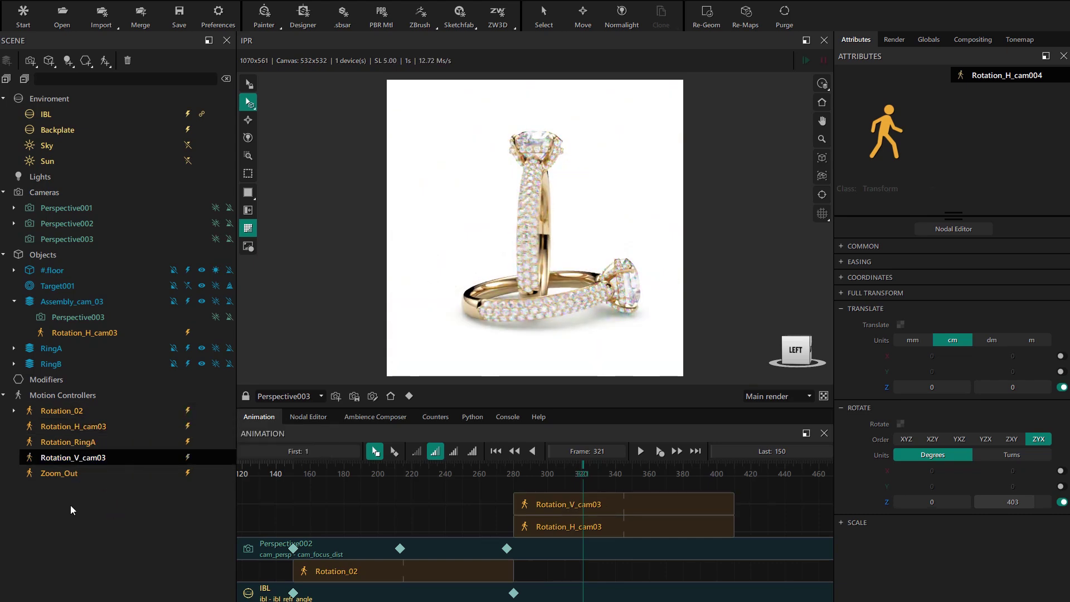
pyautogui.click(85, 464)
pyautogui.moveTo(82, 462); pyautogui.dragTo(84, 304)
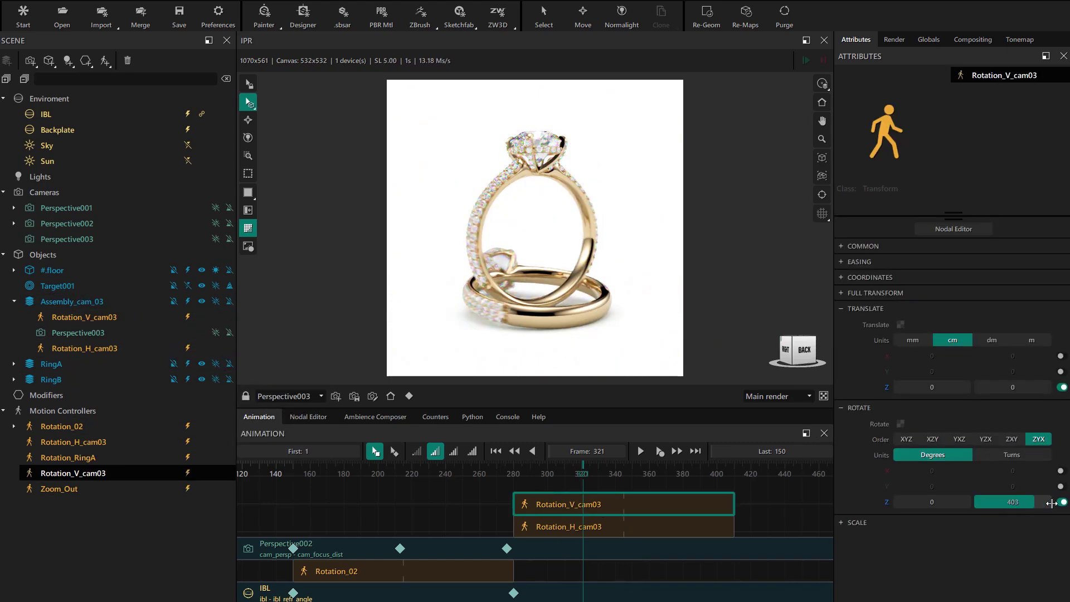
# - Turn off Z rotation and tilt the assembly 17 degrees around X instead
pyautogui.click(1062, 501)
pyautogui.click(714, 473)
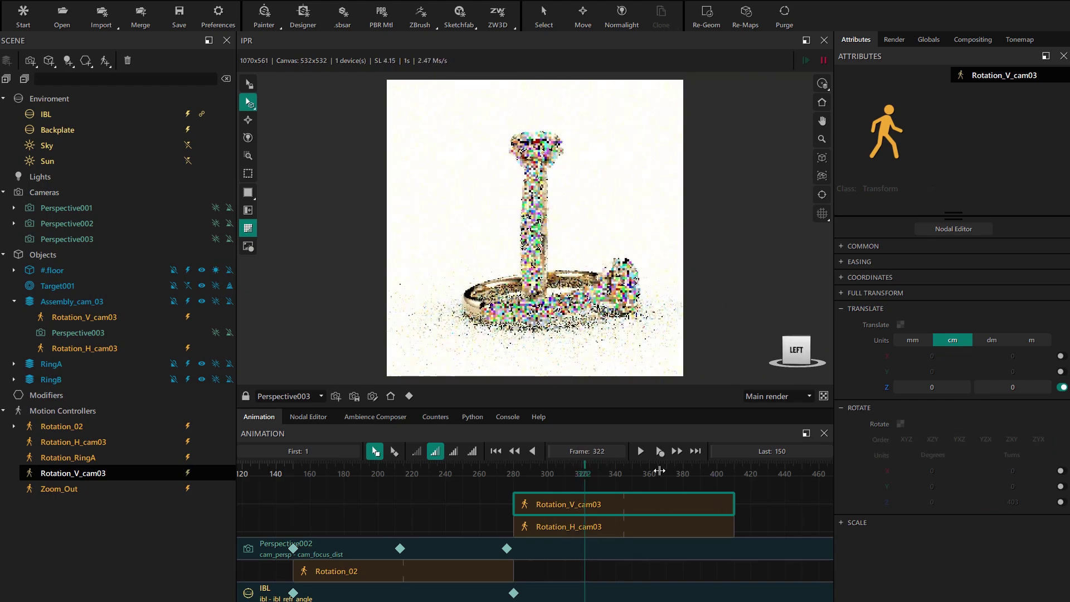
pyautogui.click(733, 474)
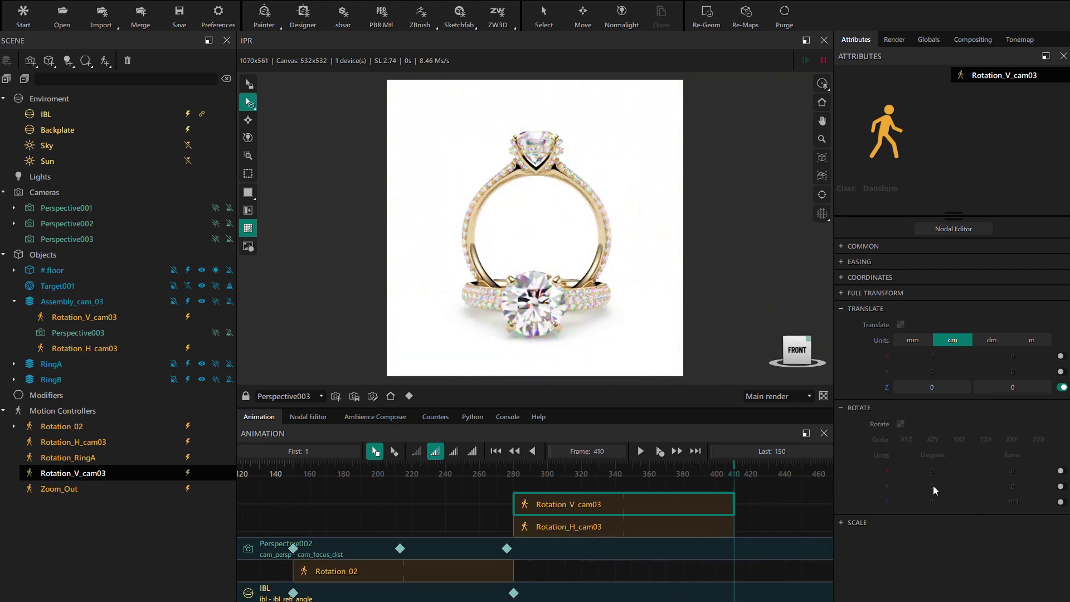
pyautogui.click(1061, 471)
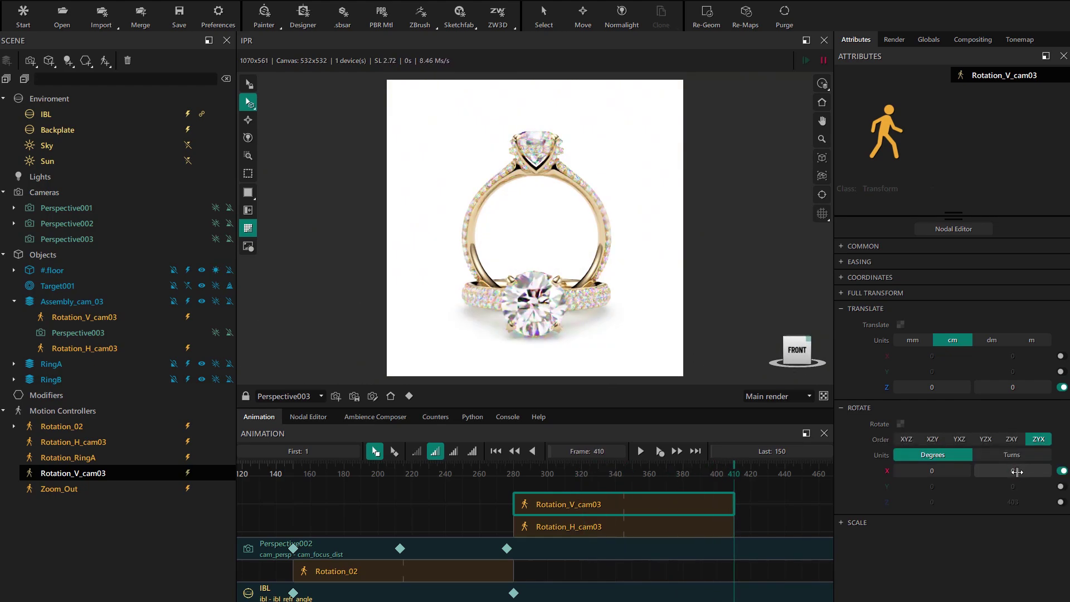
pyautogui.moveTo(1013, 471)
pyautogui.mouseDown()
pyautogui.moveTo(1014, 487)
pyautogui.moveTo(1016, 471)
pyautogui.mouseUp()
# - Add a Y-axis tilt to Rotation_V_cam03 and adjust the assembly's Z offset, checking frame 283
pyautogui.click(1062, 487)
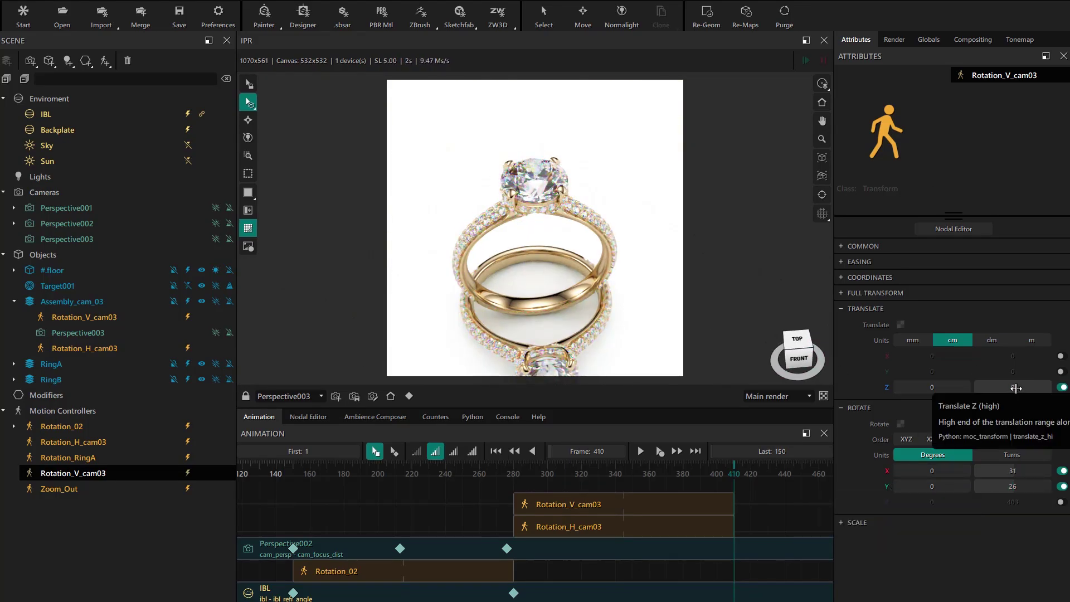
pyautogui.moveTo(1016, 388); pyautogui.dragTo(1012, 387)
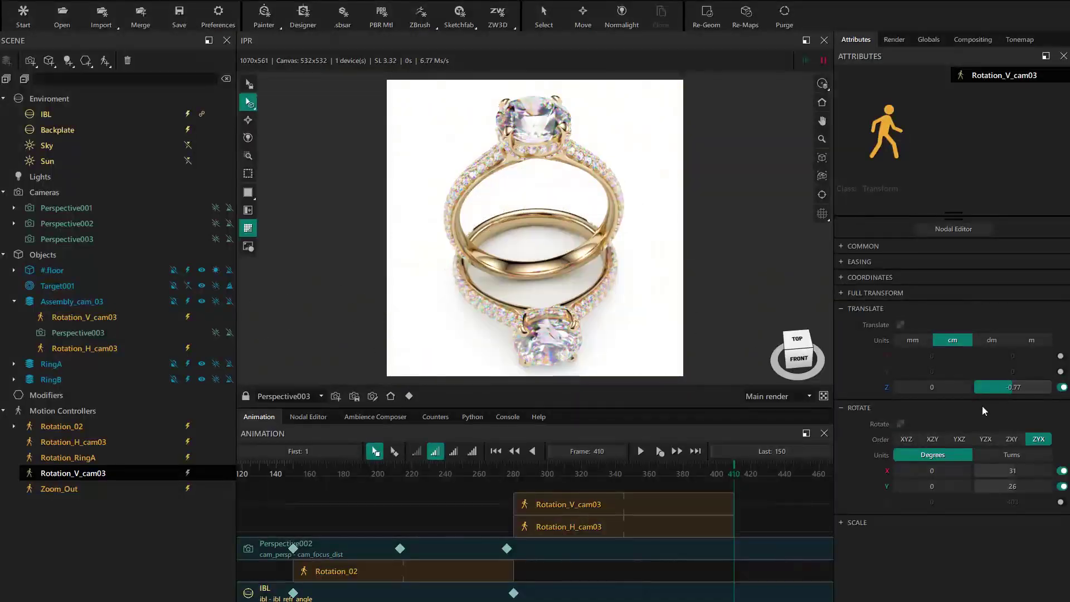
pyautogui.moveTo(732, 465); pyautogui.dragTo(725, 490)
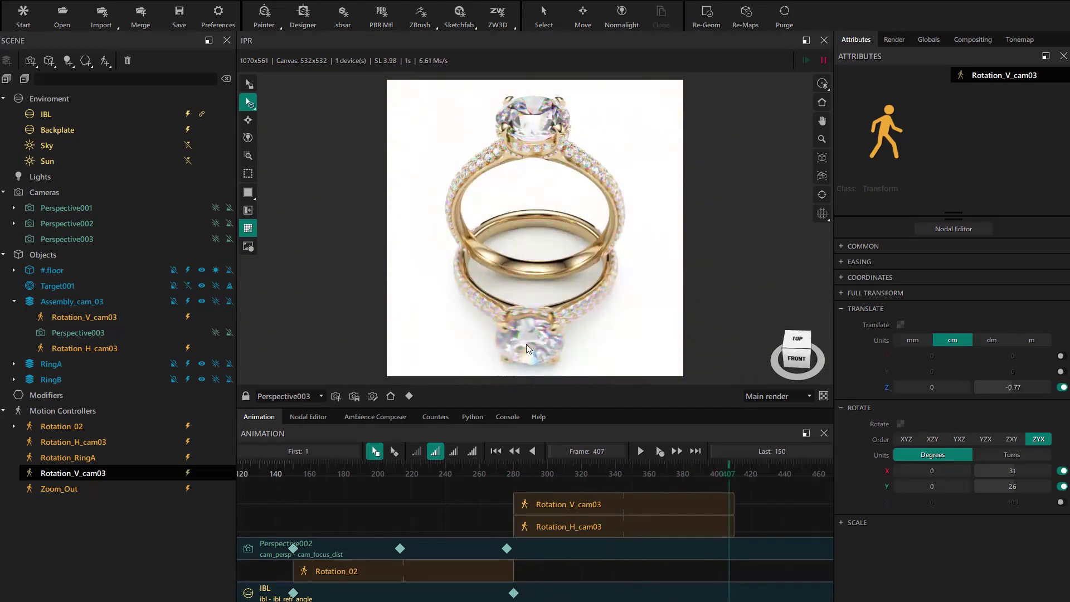
# - Enable Ping-pong in Rotation_V_cam03's easing and scrub to check the back-and-forth tilt
pyautogui.click(873, 261)
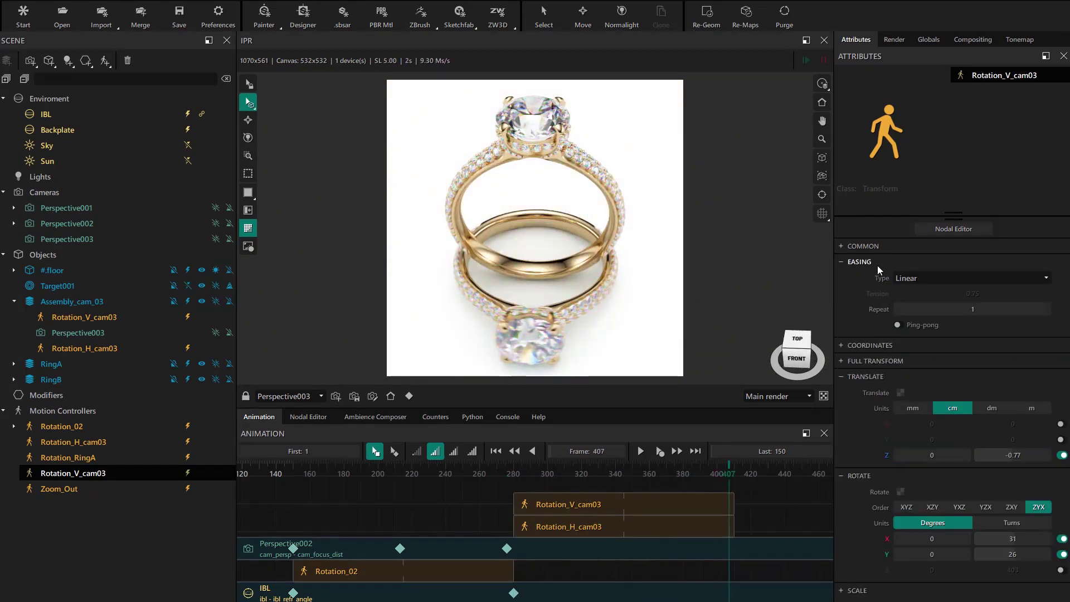
pyautogui.click(898, 325)
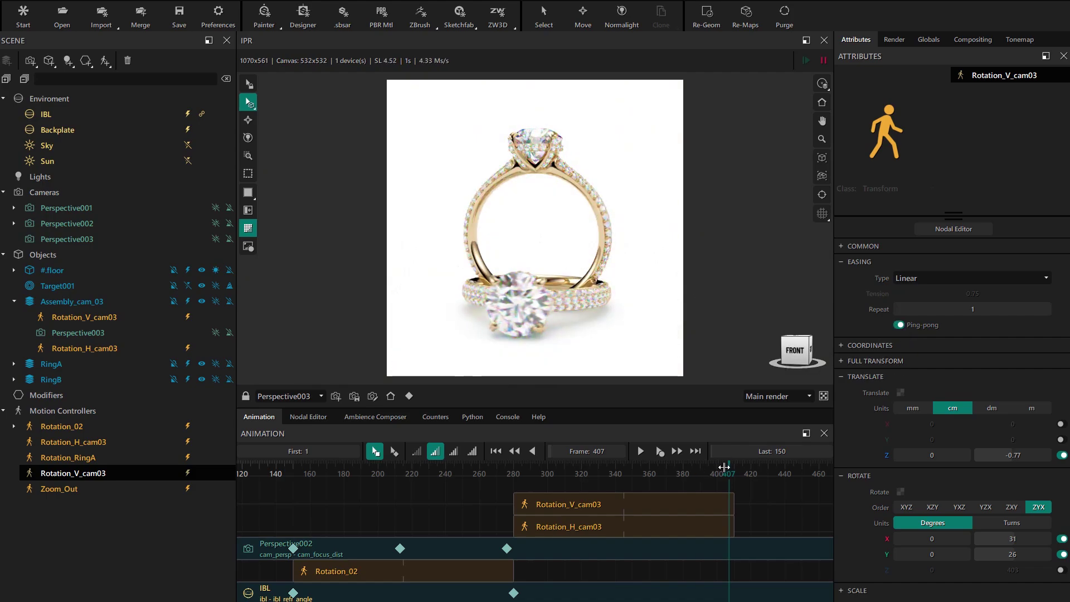
pyautogui.moveTo(725, 473)
pyautogui.mouseDown()
pyautogui.moveTo(512, 486)
pyautogui.moveTo(731, 480)
pyautogui.mouseUp()
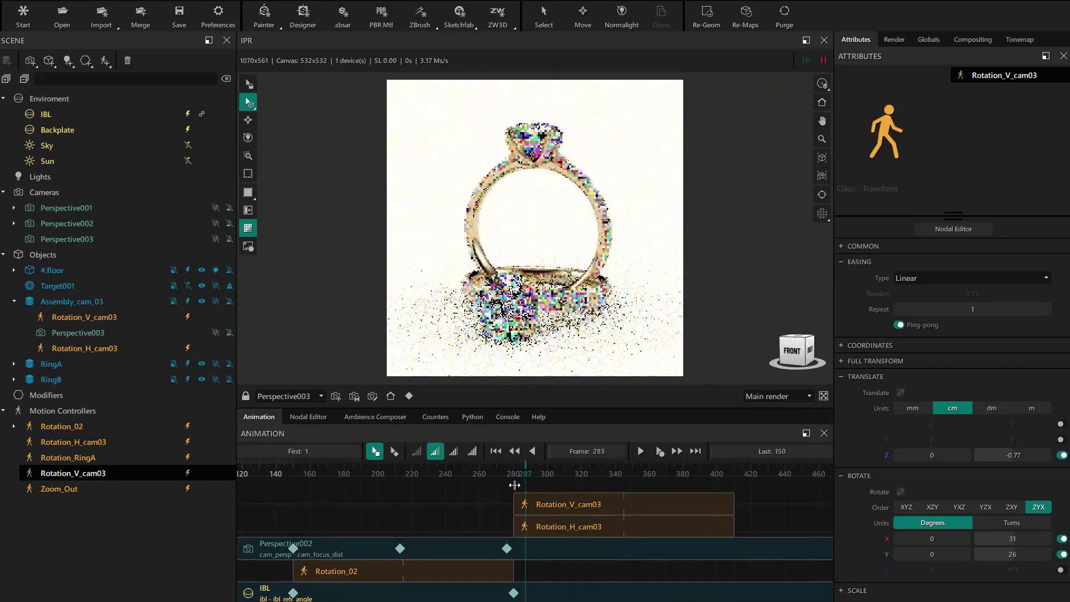
pyautogui.click(557, 528)
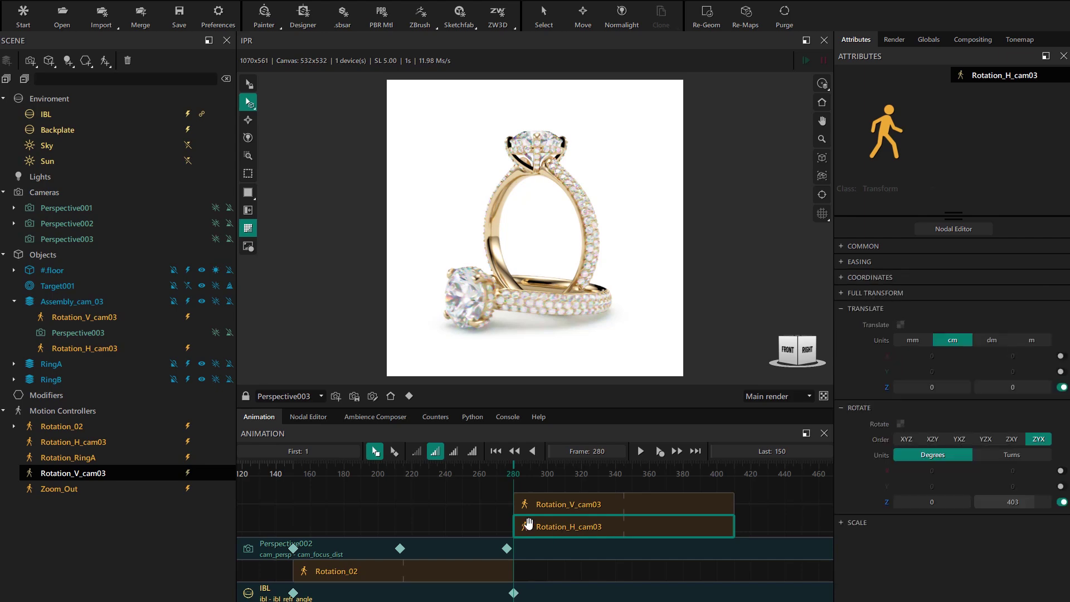
# - Set Rotation_H_cam03's easing type to Ease in/out with tension 0.48, then scrub to preview
pyautogui.click(867, 262)
pyautogui.click(931, 276)
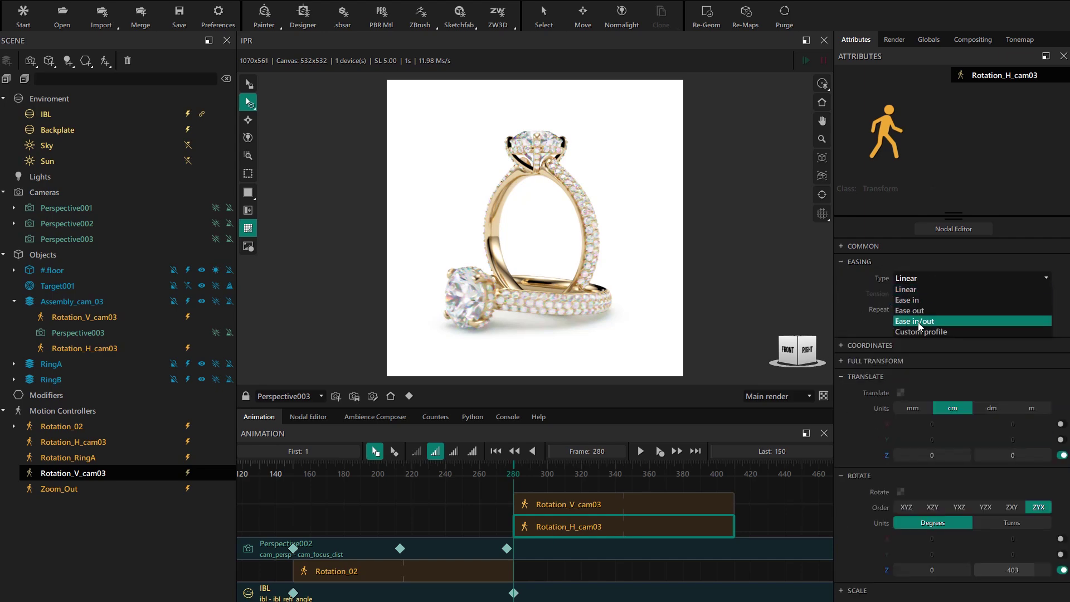
pyautogui.click(918, 322)
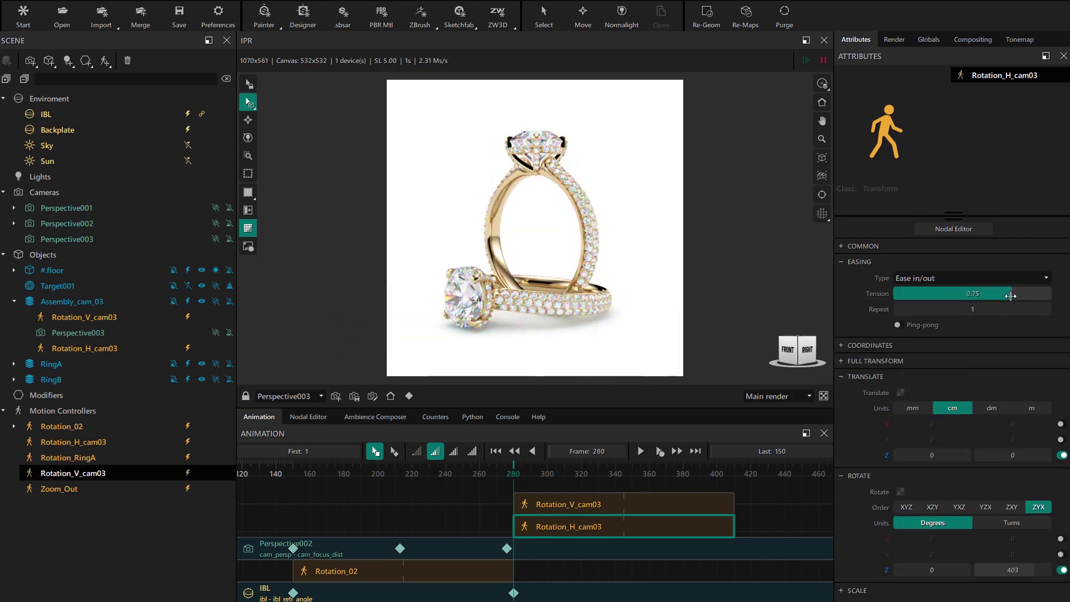
pyautogui.moveTo(1011, 296); pyautogui.dragTo(1009, 296)
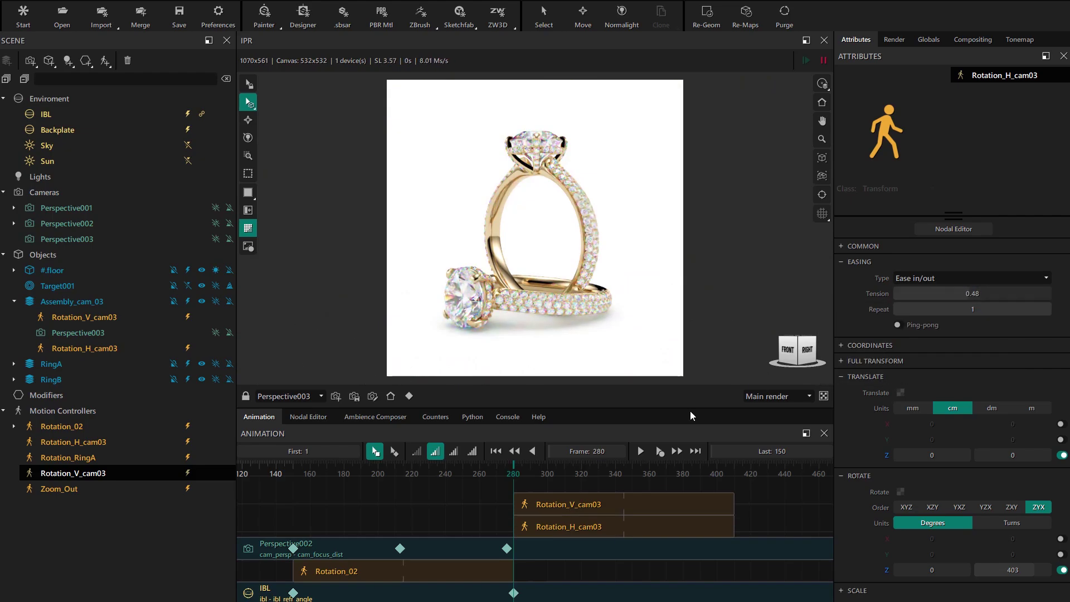
pyautogui.moveTo(513, 466)
pyautogui.mouseDown()
pyautogui.moveTo(727, 461)
pyautogui.moveTo(516, 469)
pyautogui.mouseUp()
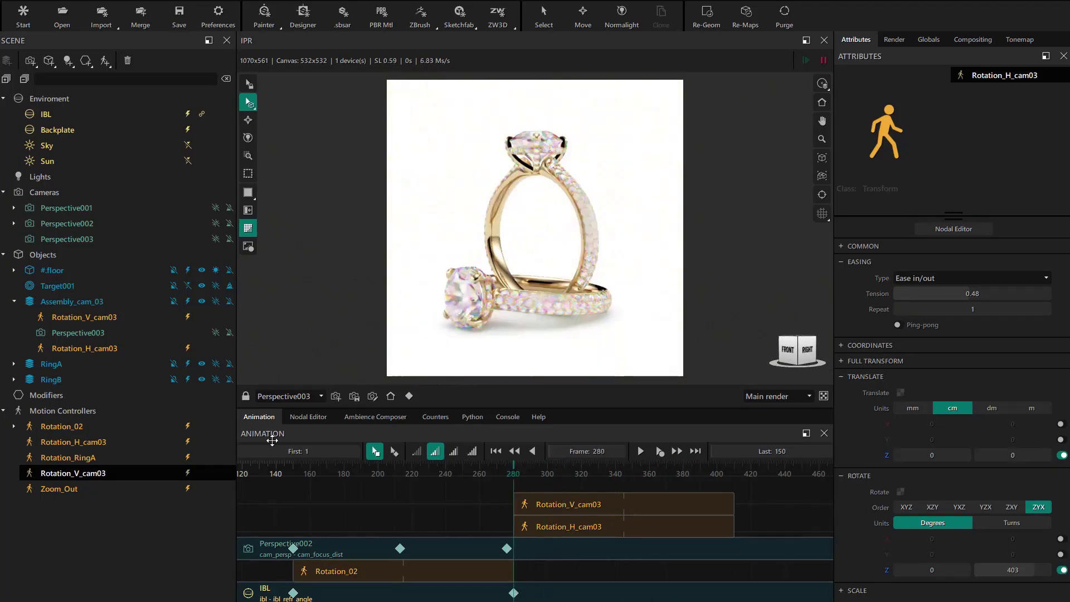
# - Set the playback range to first frame 280 and last frame 410
pyautogui.click(321, 450)
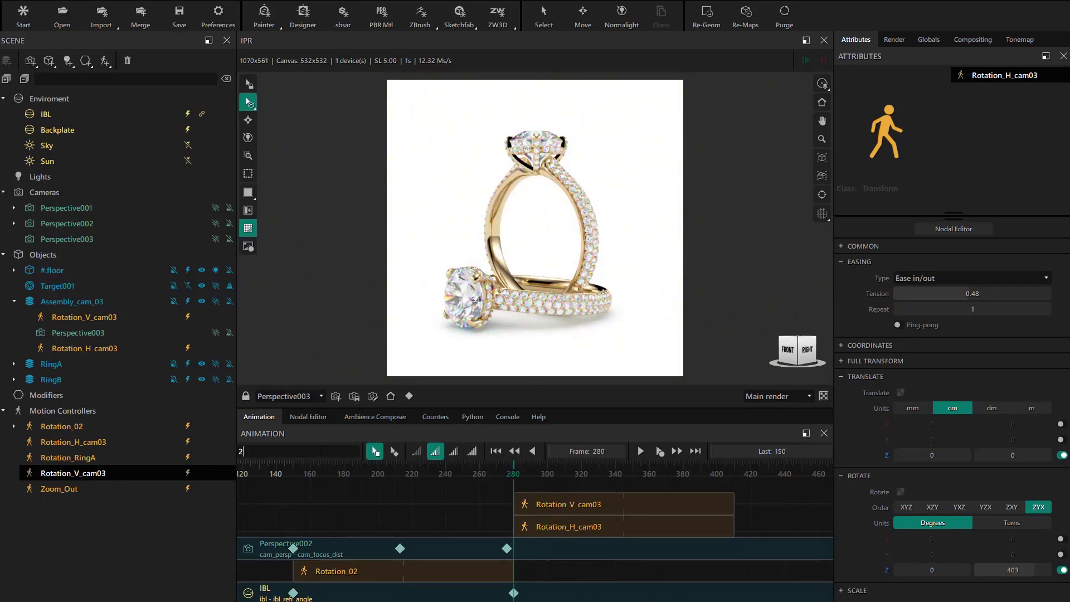
pyautogui.write('280')
pyautogui.press('Return')
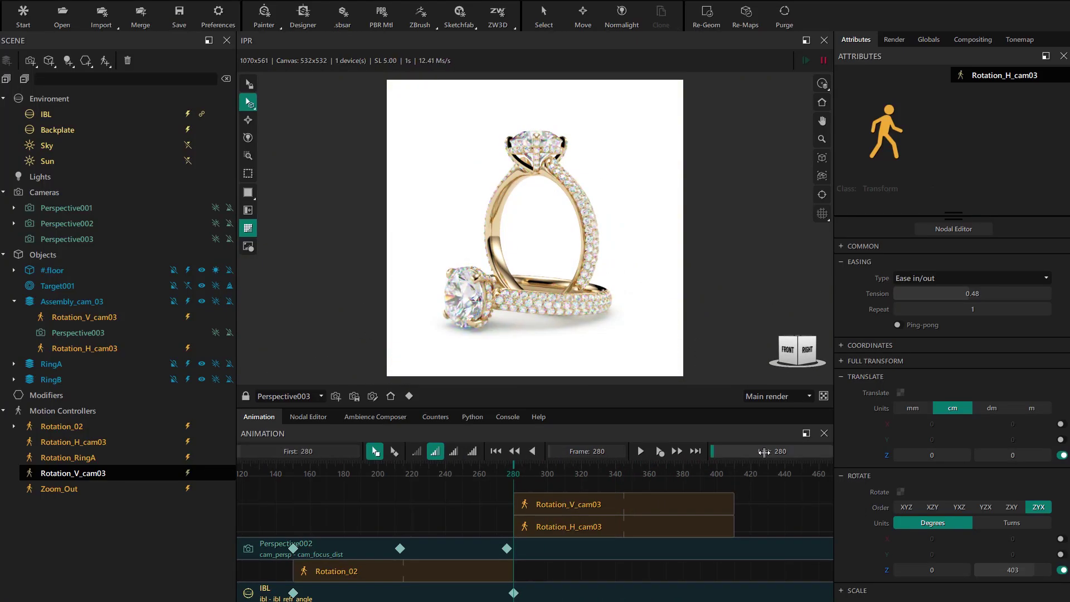
pyautogui.click(764, 452)
pyautogui.write('410')
pyautogui.press('Return')
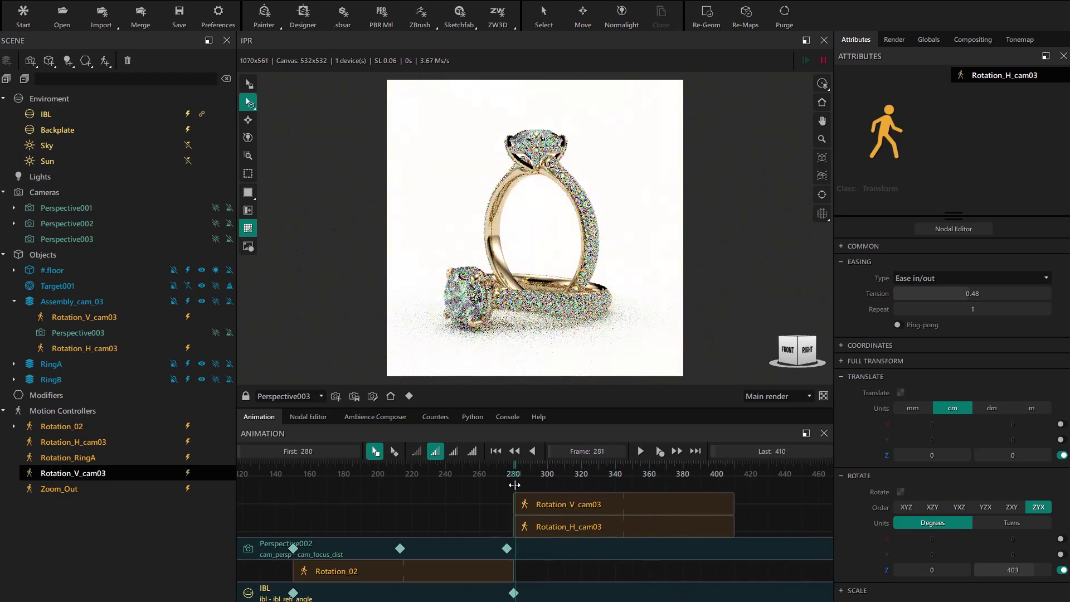
# - Play the animation over the new range and stop near frame 405
pyautogui.click(640, 451)
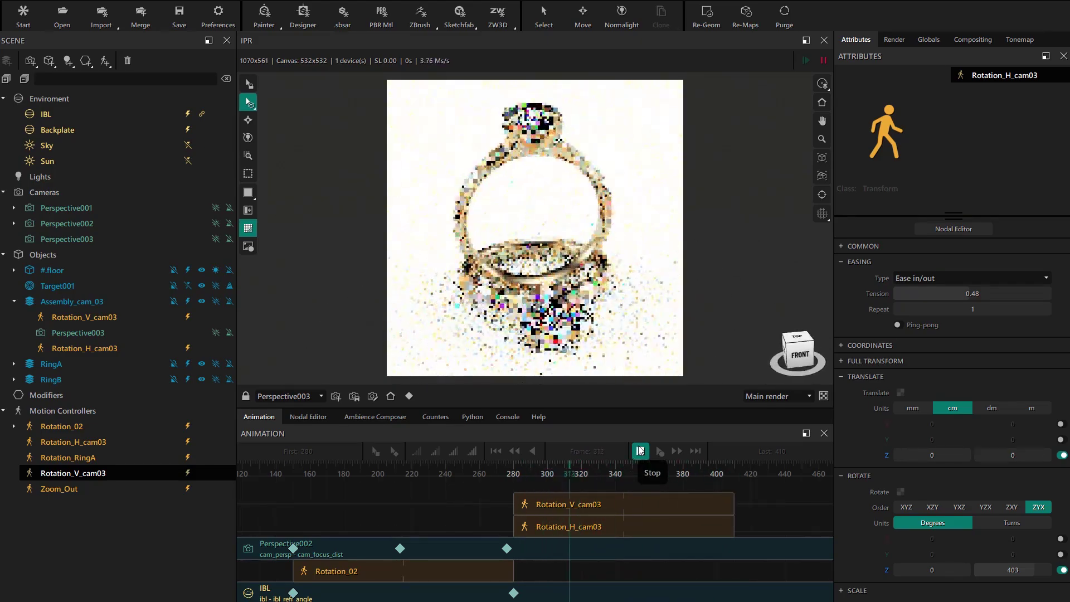
pyautogui.click(644, 449)
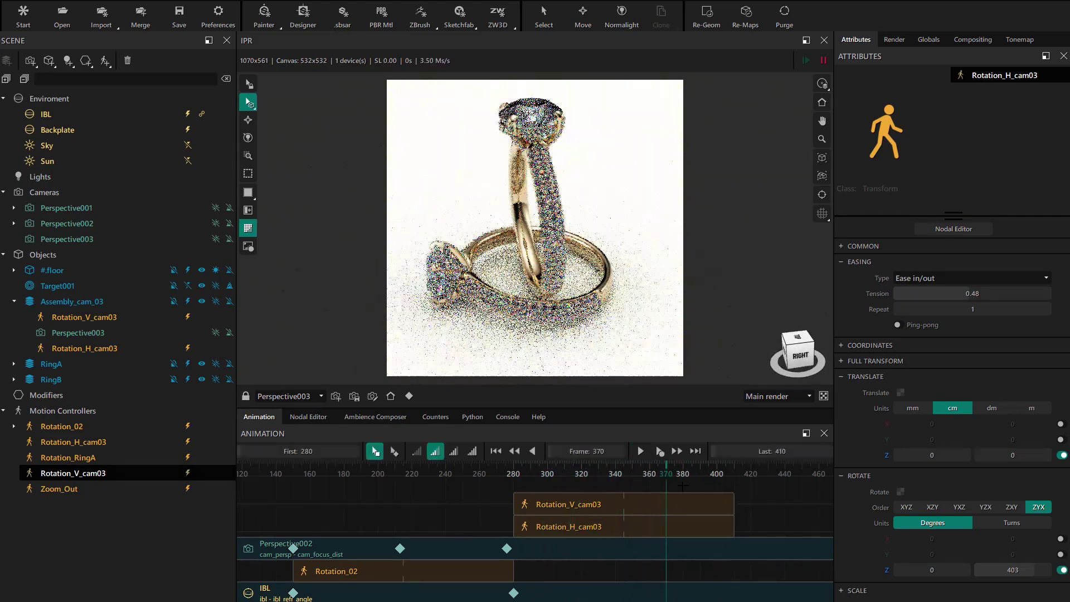
pyautogui.scroll(-2, 582, 538)
pyautogui.scroll(-2, 580, 535)
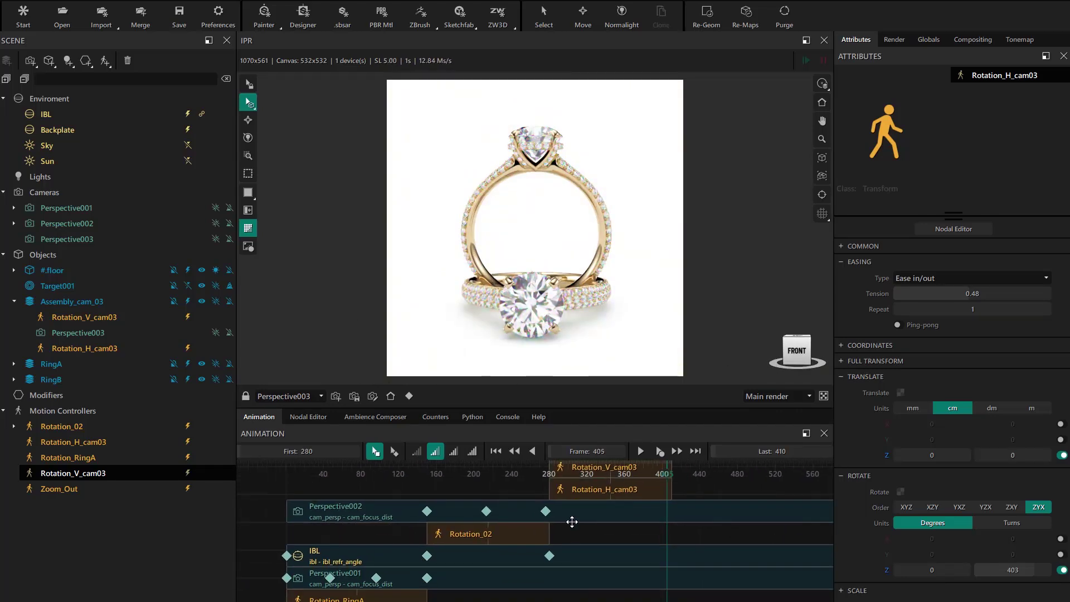
# - Set the IBL refraction override angle to 120° and return to the range start
pyautogui.click(475, 561)
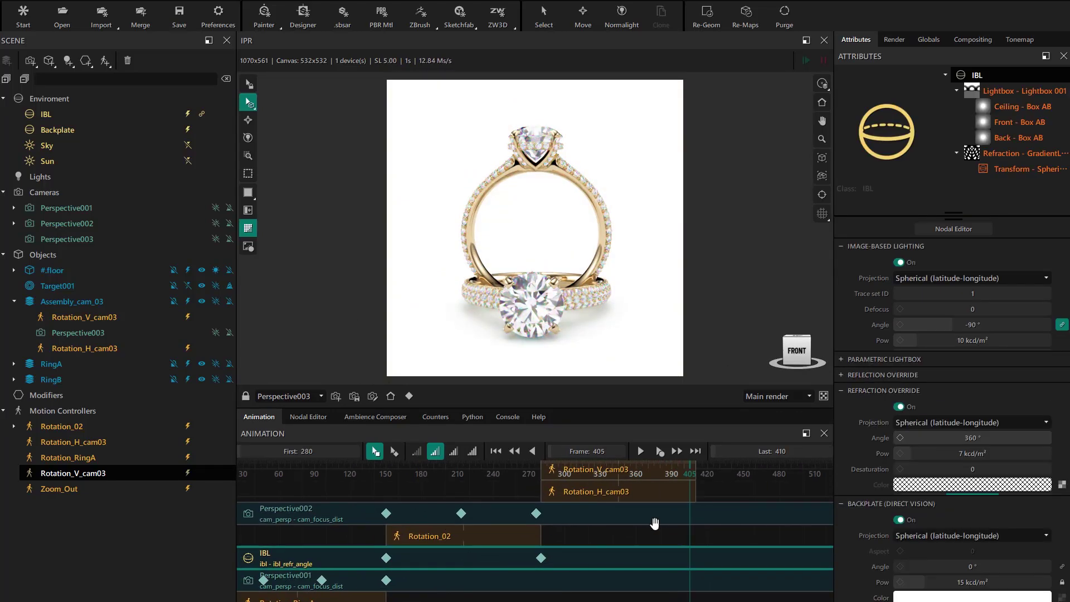
pyautogui.scroll(1, 687, 468)
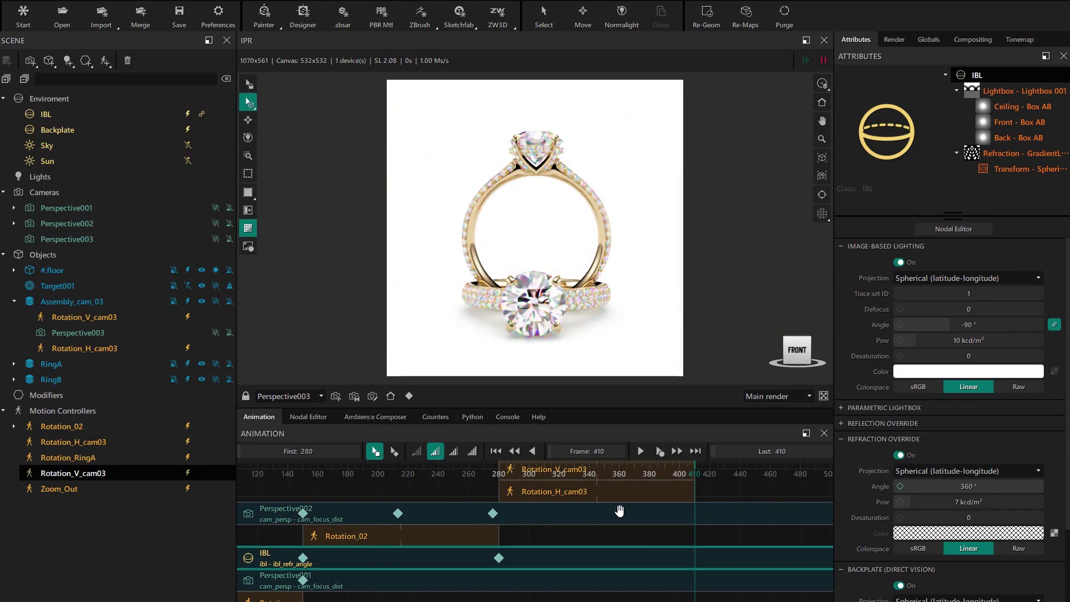
pyautogui.doubleClick(982, 487)
pyautogui.write('1')
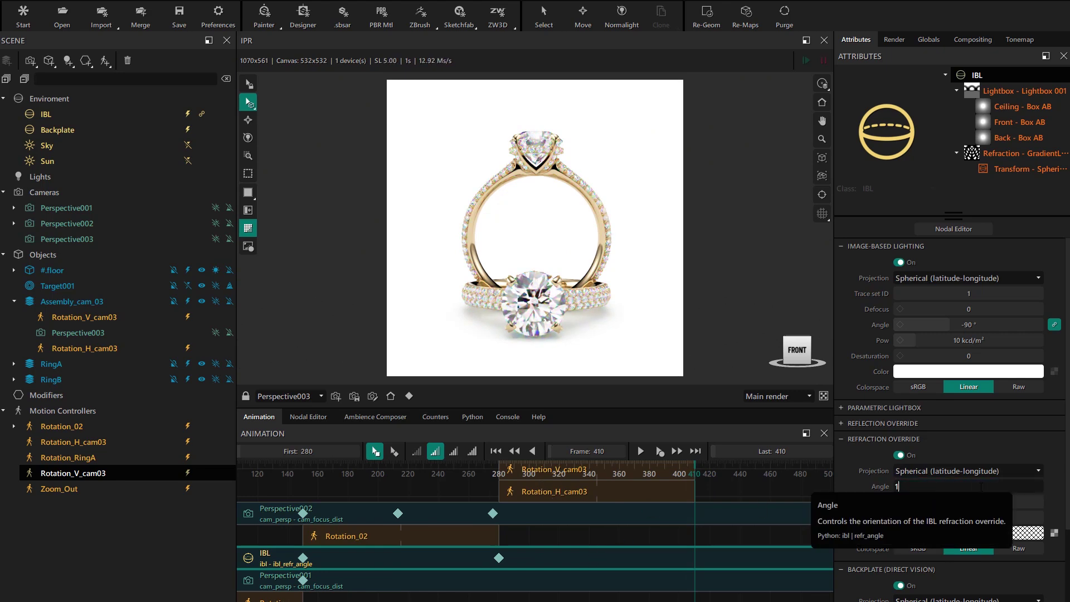
pyautogui.write('20')
pyautogui.press('Return')
pyautogui.moveTo(679, 474); pyautogui.dragTo(498, 497)
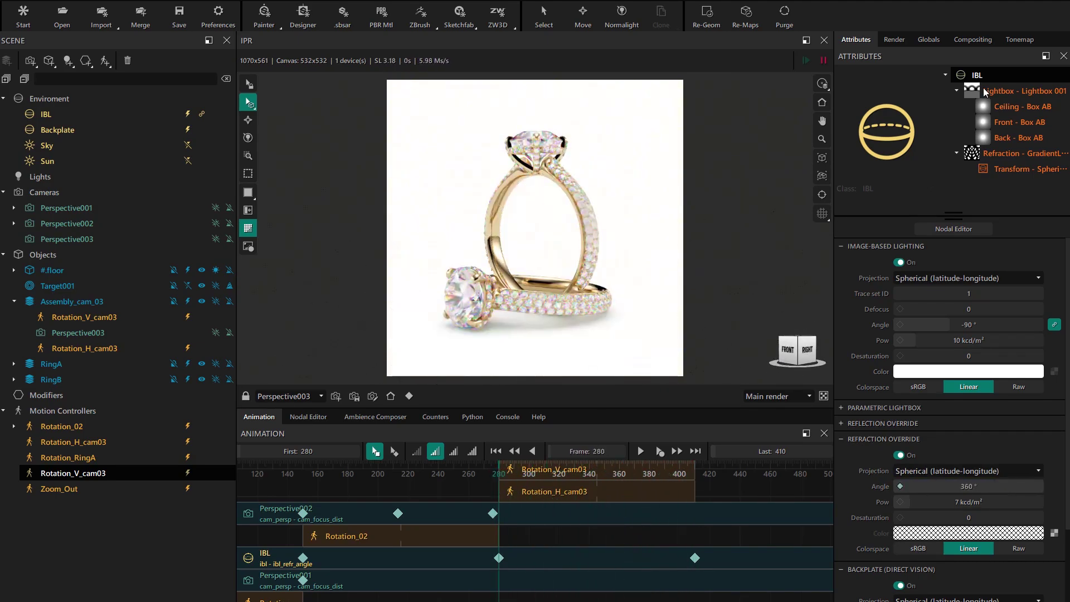
# - Enable lens glare in the tonemapping settings and scrub through the animation to preview it
pyautogui.click(1016, 40)
pyautogui.click(897, 202)
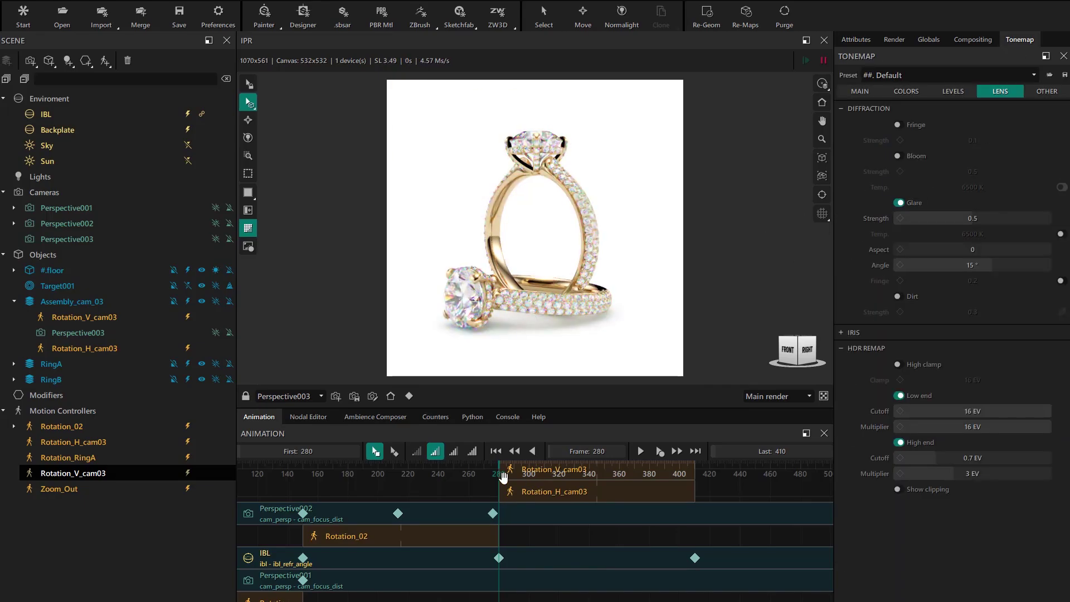
pyautogui.click(585, 474)
pyautogui.moveTo(602, 469); pyautogui.dragTo(693, 482)
pyautogui.scroll(-4, 624, 492)
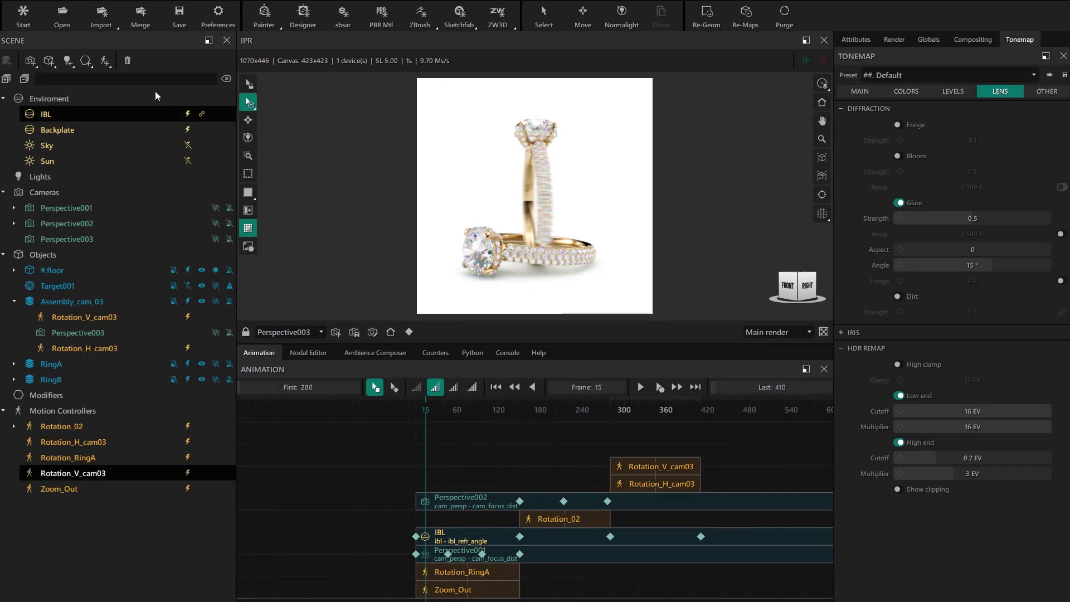
pyautogui.click(105, 61)
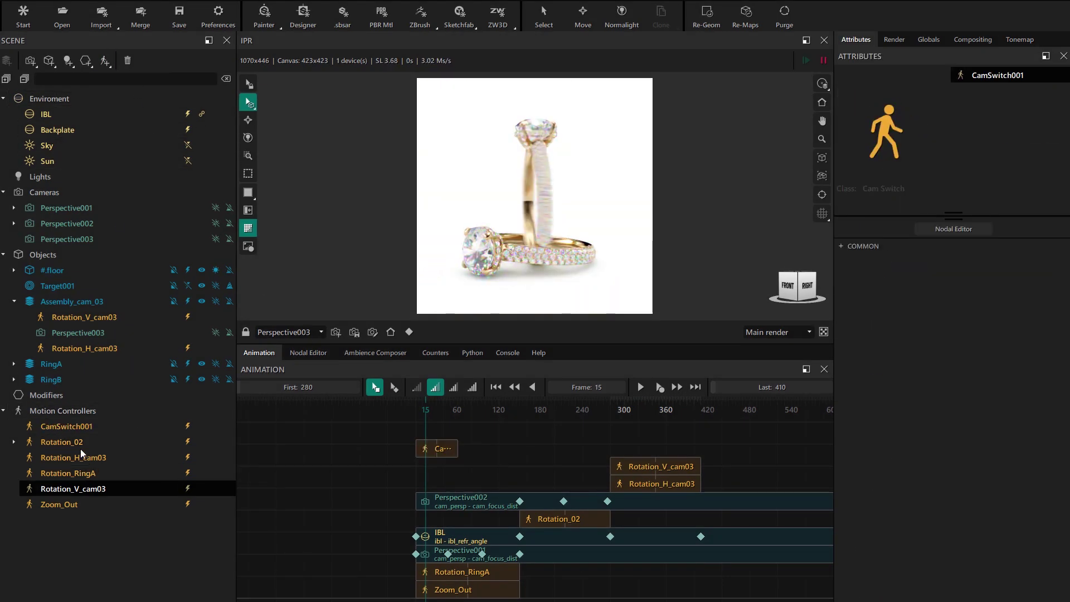
# - Add CamSwitch001 linked to Perspective001 and extend its clip to about frame 147
pyautogui.click(72, 433)
pyautogui.moveTo(67, 426); pyautogui.dragTo(117, 209)
pyautogui.scroll(3, 442, 449)
pyautogui.scroll(2, 442, 448)
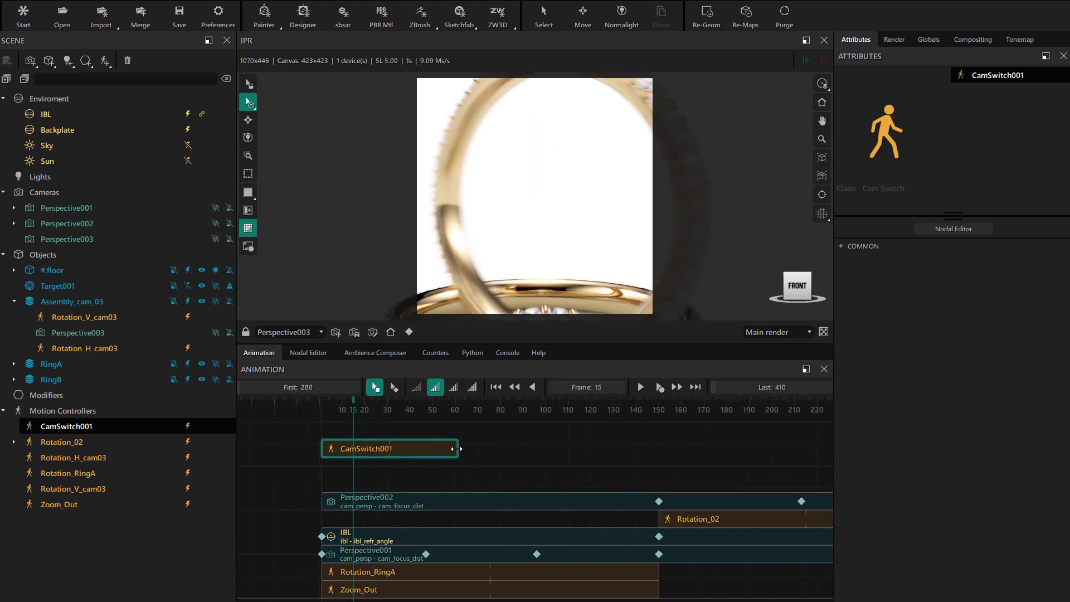
pyautogui.moveTo(457, 449); pyautogui.dragTo(646, 449)
pyautogui.scroll(-3, 639, 448)
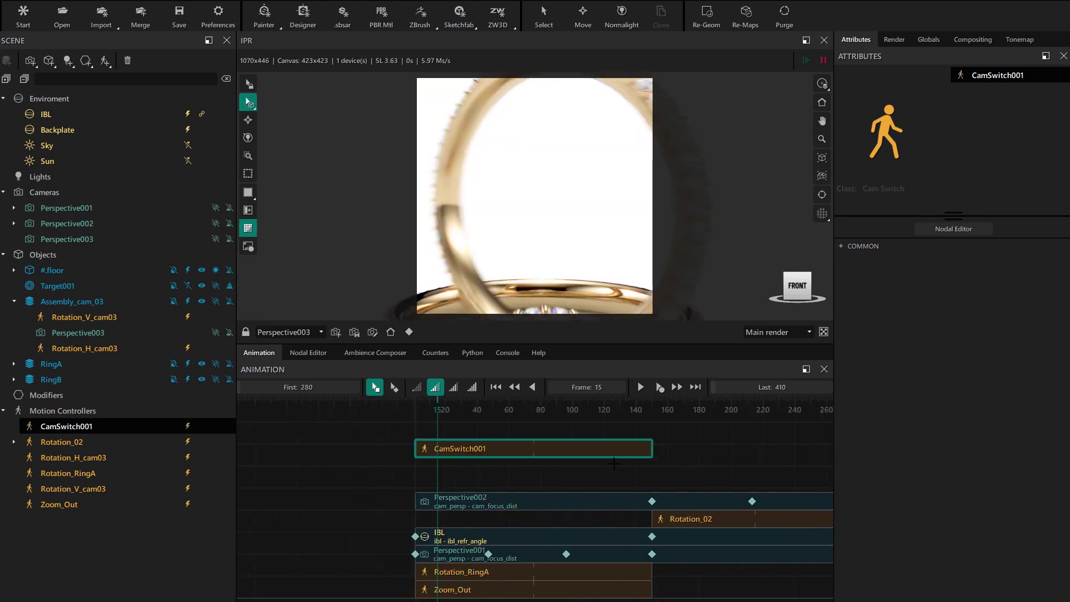
# - Add CamSwitch002 linked to Perspective002, spanning roughly frames 150 to 280
pyautogui.click(106, 63)
pyautogui.moveTo(67, 426); pyautogui.dragTo(83, 223)
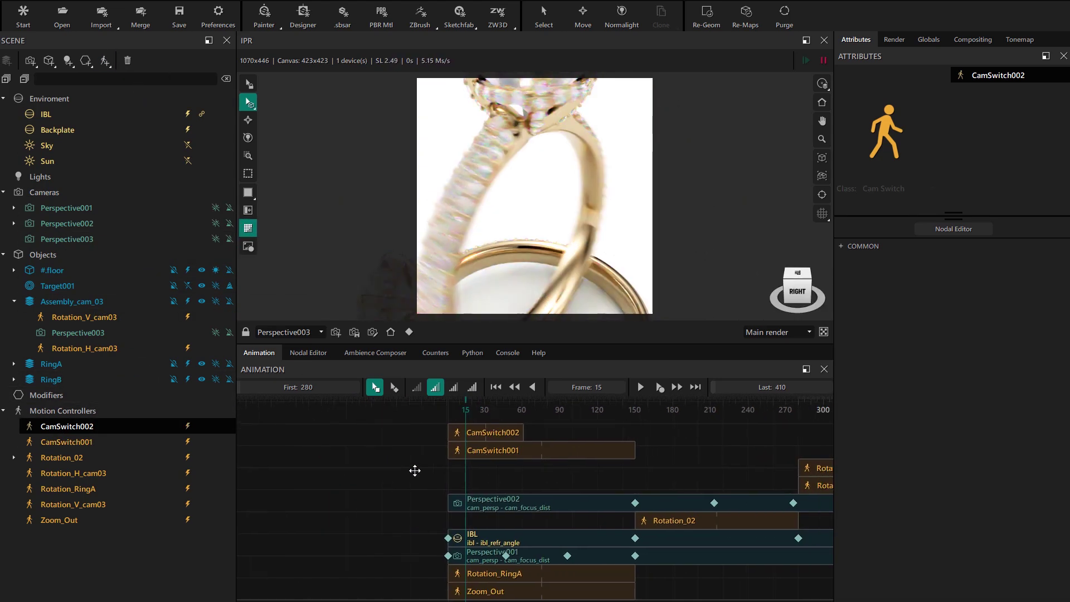
pyautogui.moveTo(415, 470); pyautogui.dragTo(256, 487, button='middle')
pyautogui.moveTo(331, 448); pyautogui.dragTo(519, 448)
pyautogui.scroll(3, 508, 457)
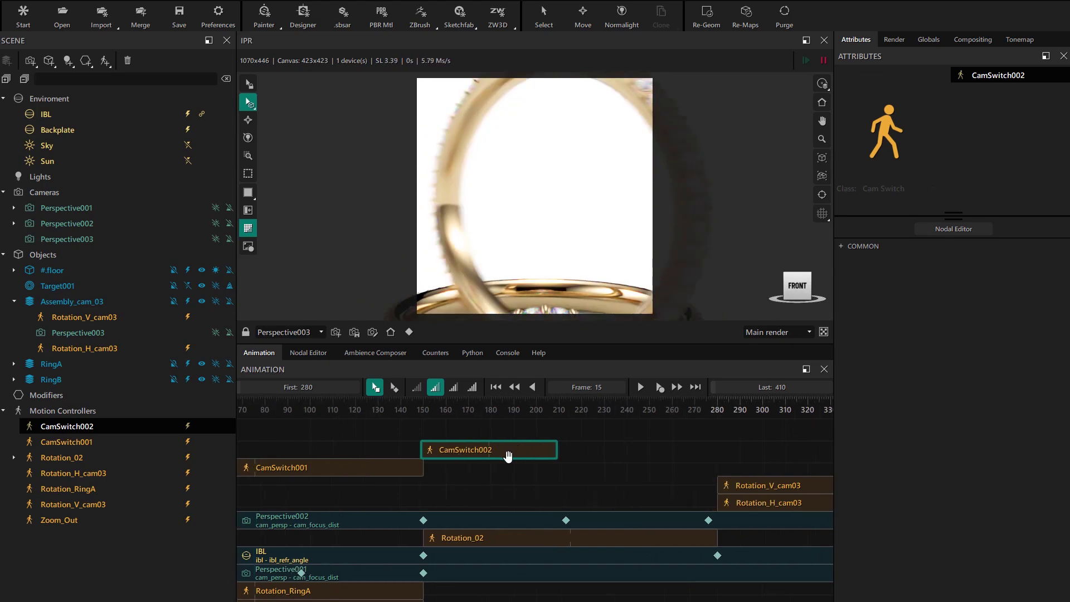
pyautogui.scroll(2, 507, 456)
pyautogui.scroll(-2, 446, 451)
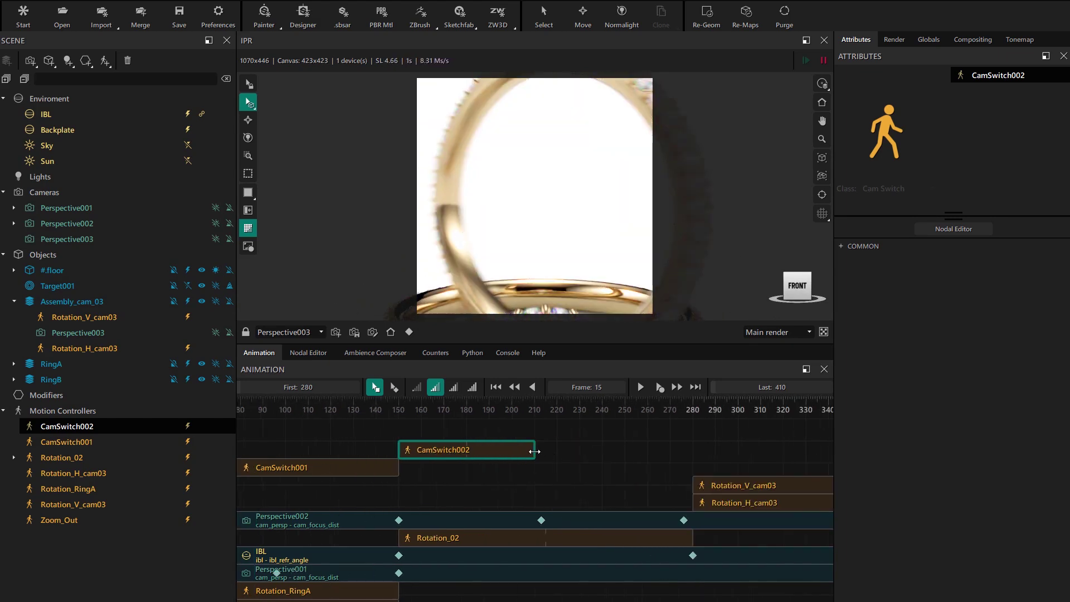
pyautogui.moveTo(535, 452); pyautogui.dragTo(689, 465)
pyautogui.scroll(-3, 714, 466)
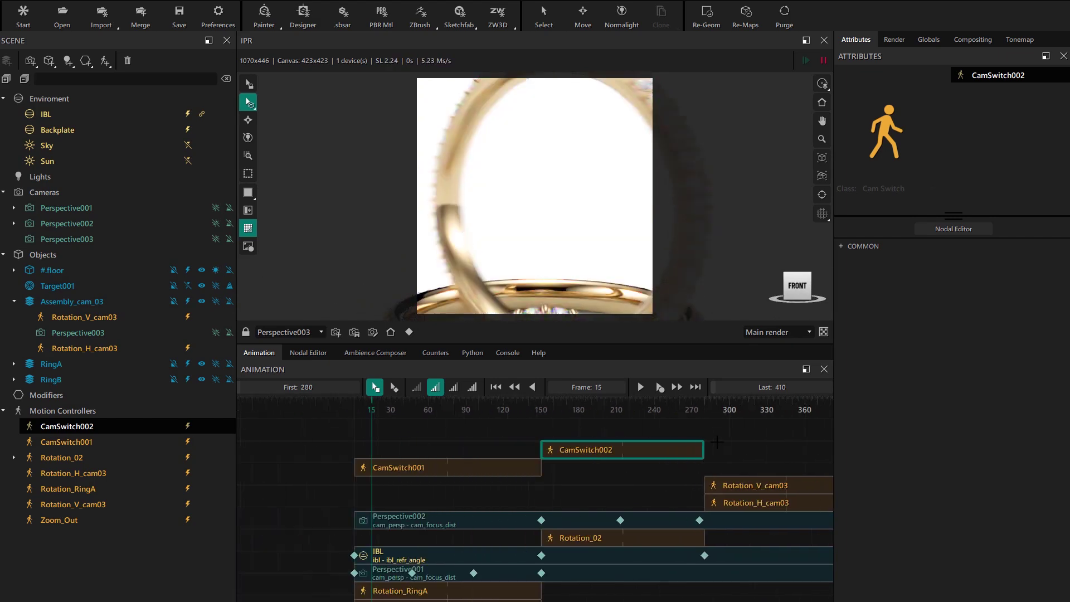
pyautogui.moveTo(714, 466); pyautogui.dragTo(656, 475, button='middle')
# - Add CamSwitch003 for Perspective003 spanning frames 279–410, then view through Perspective001
pyautogui.click(106, 62)
pyautogui.click(137, 80)
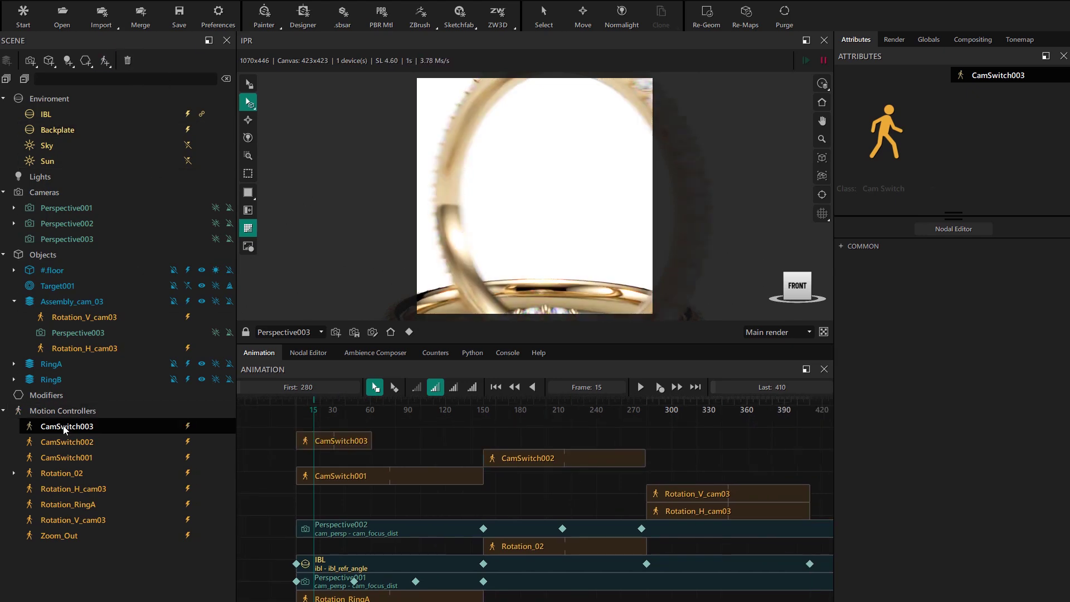
pyautogui.moveTo(67, 426); pyautogui.dragTo(83, 238)
pyautogui.moveTo(686, 466); pyautogui.dragTo(637, 471, button='middle')
pyautogui.moveTo(281, 444); pyautogui.dragTo(631, 449)
pyautogui.scroll(4, 653, 449)
pyautogui.moveTo(666, 452); pyautogui.dragTo(490, 466, button='middle')
pyautogui.moveTo(531, 461); pyautogui.dragTo(789, 461)
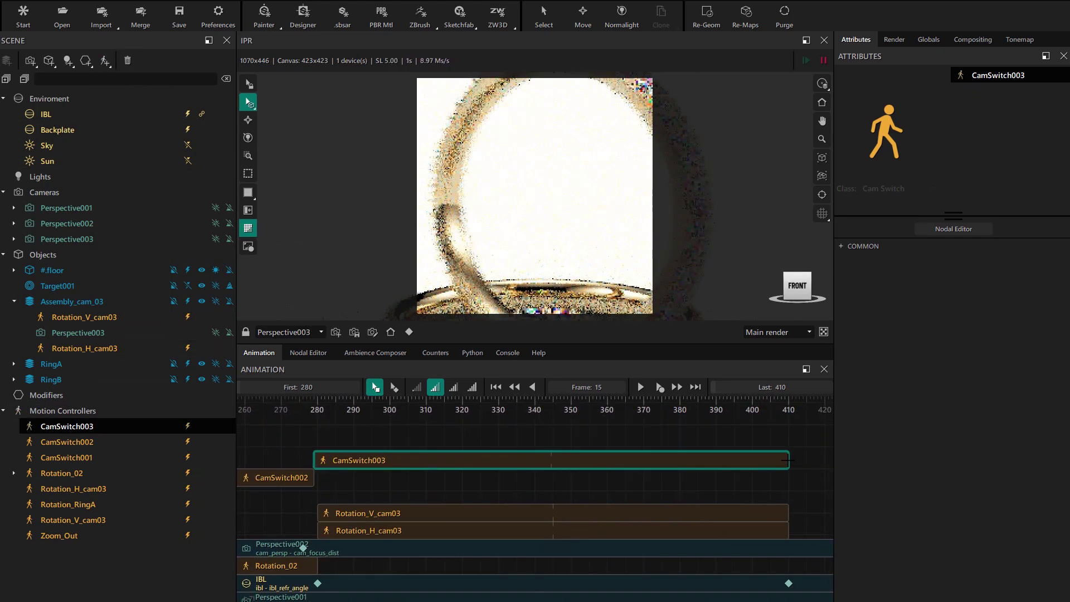
pyautogui.scroll(-4, 755, 461)
pyautogui.moveTo(668, 517); pyautogui.dragTo(614, 494, button='middle')
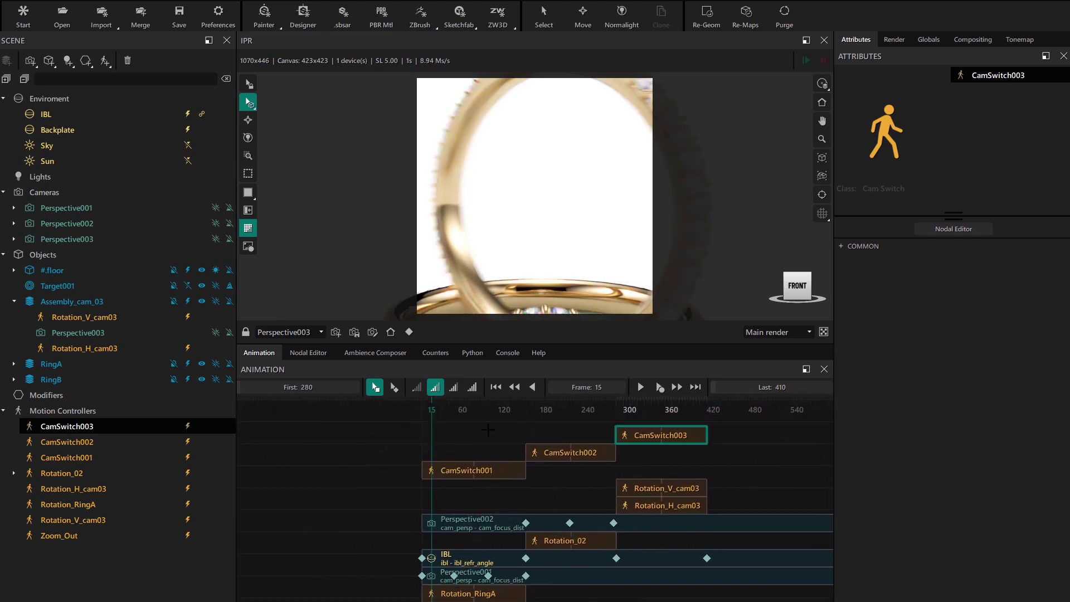
pyautogui.click(270, 333)
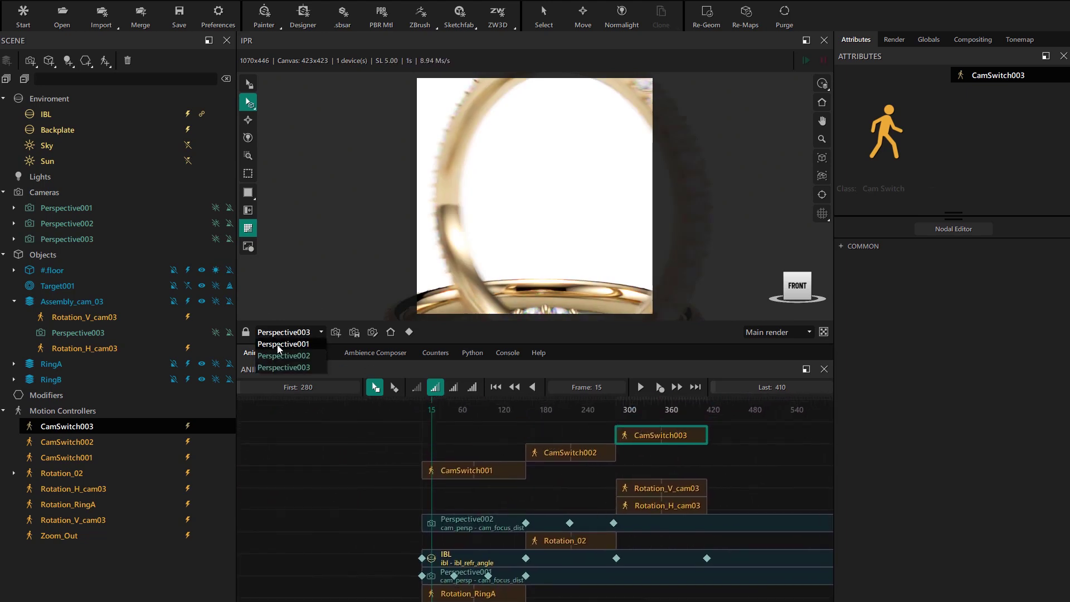
pyautogui.click(279, 344)
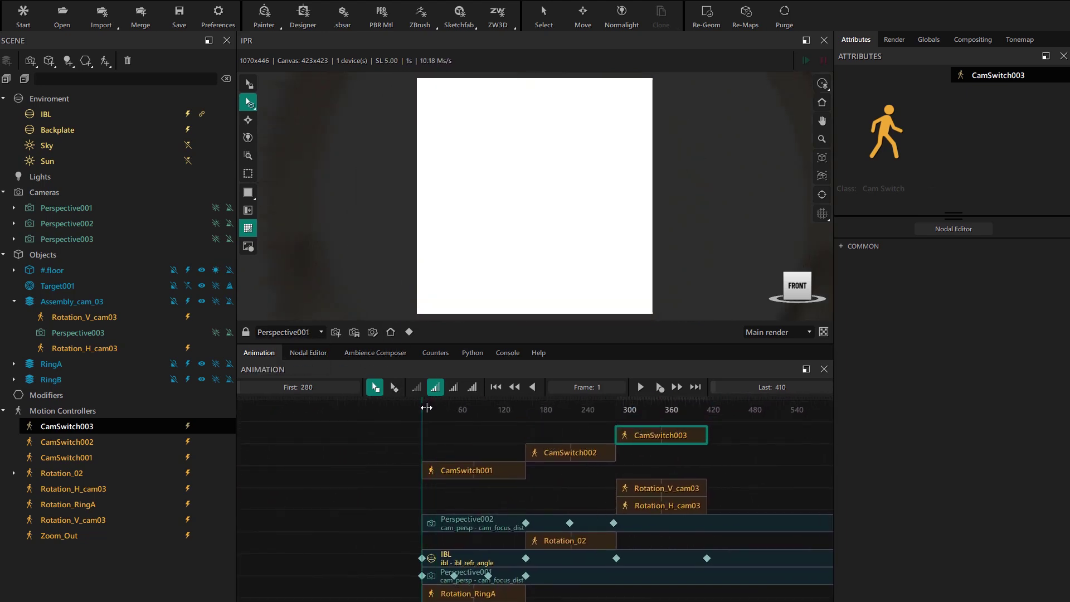
# - Set the animation's first frame to 1
pyautogui.doubleClick(320, 389)
pyautogui.write('1')
pyautogui.press('Return')
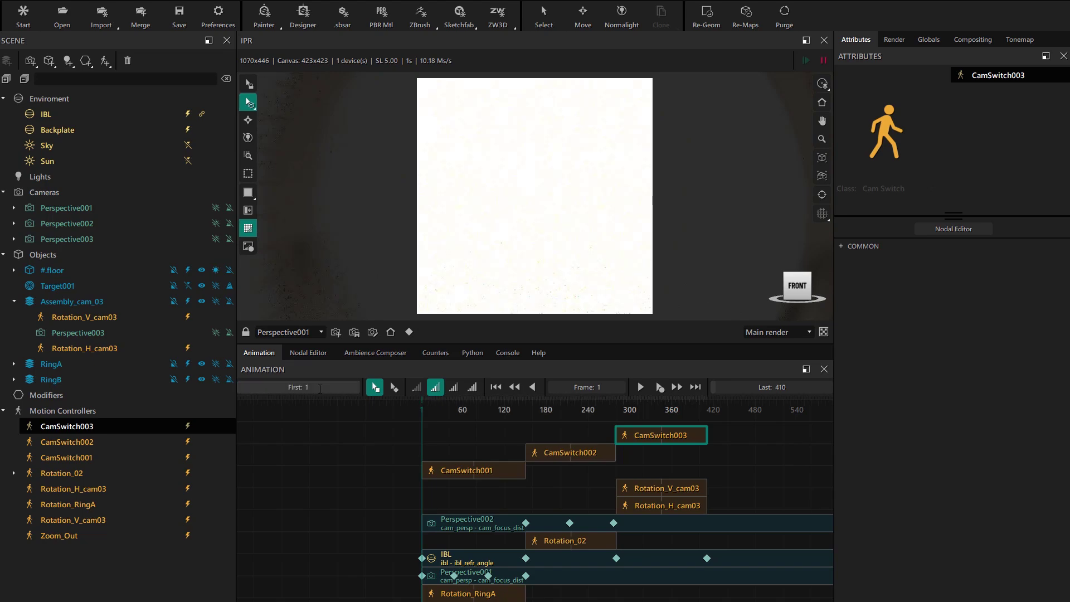
# - Scrub and play the full animation to check the camera switches, then return to frame 1
pyautogui.moveTo(420, 402); pyautogui.dragTo(388, 434)
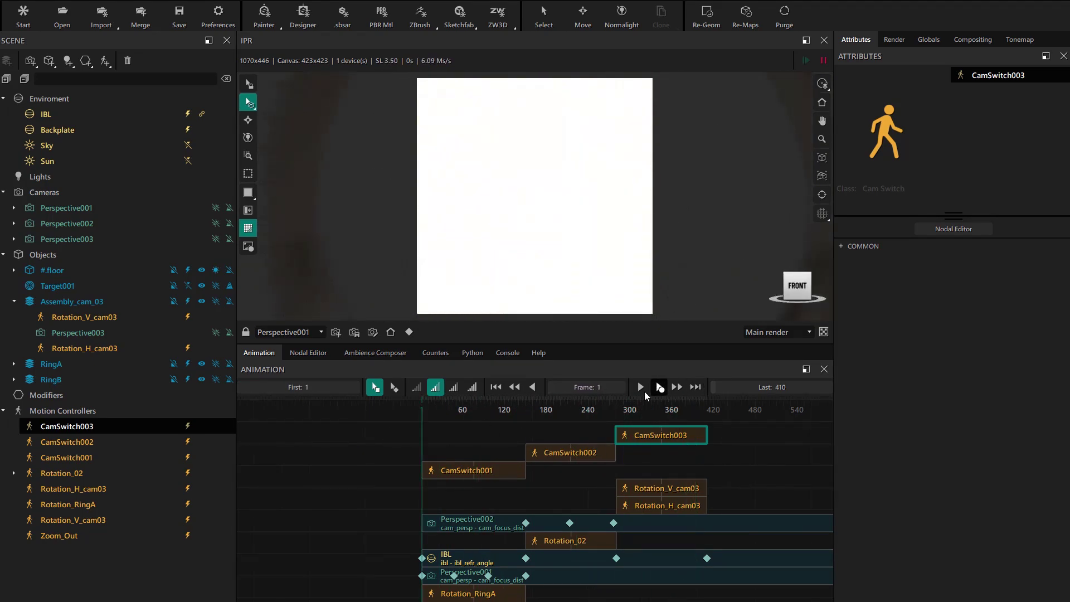
pyautogui.click(642, 389)
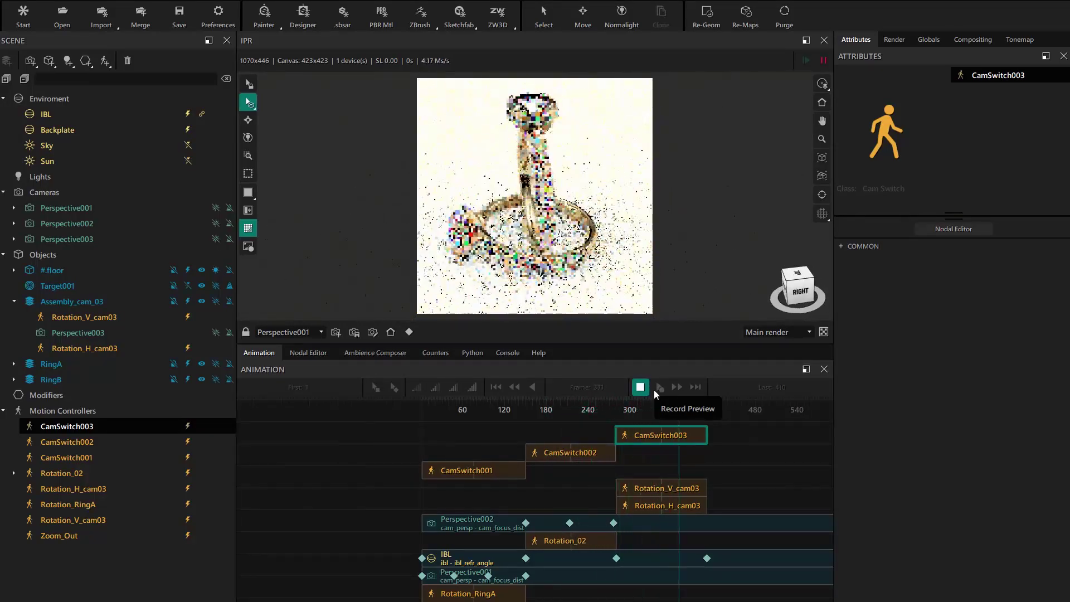
pyautogui.click(643, 389)
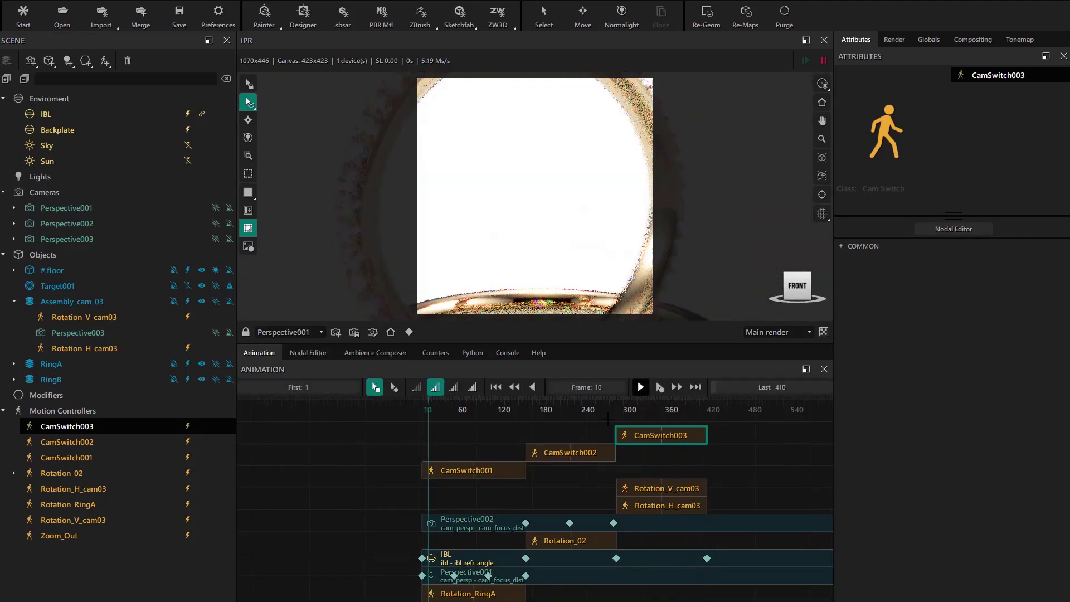
pyautogui.moveTo(427, 410); pyautogui.dragTo(406, 408)
pyautogui.moveTo(487, 431); pyautogui.dragTo(485, 461, button='middle')
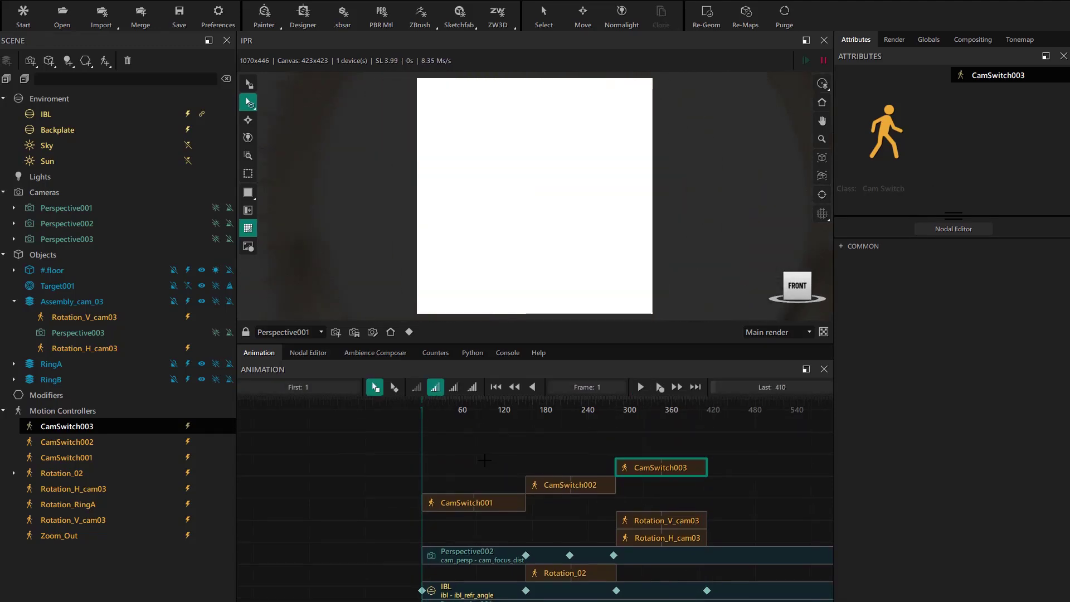
# - Add Frontplate001 fading opacity from 1 to 0 at the start and scrub to check the fade
pyautogui.click(105, 61)
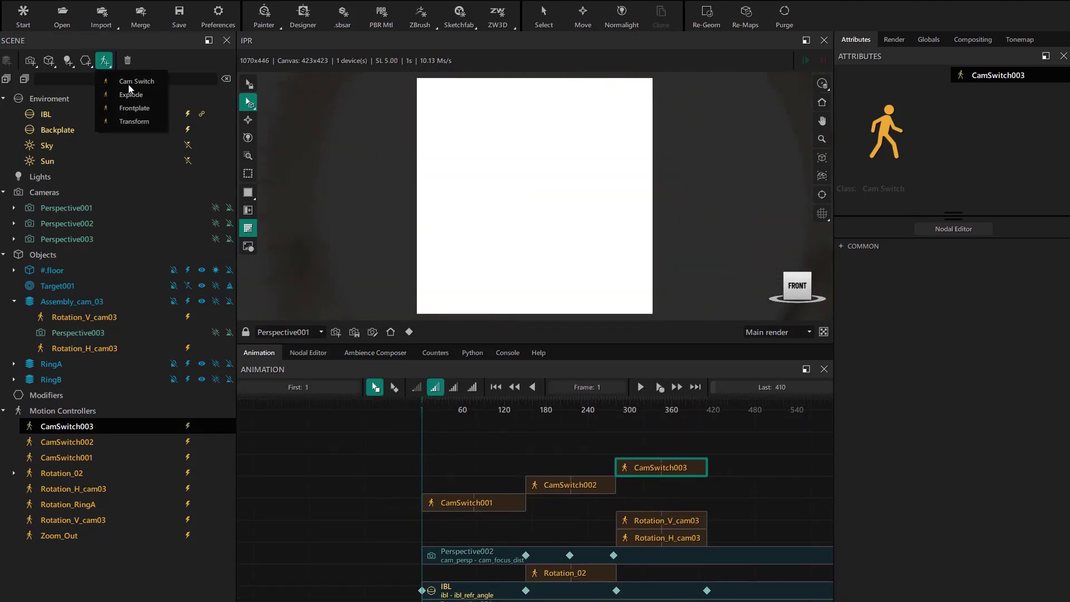
pyautogui.click(137, 111)
pyautogui.scroll(4, 450, 454)
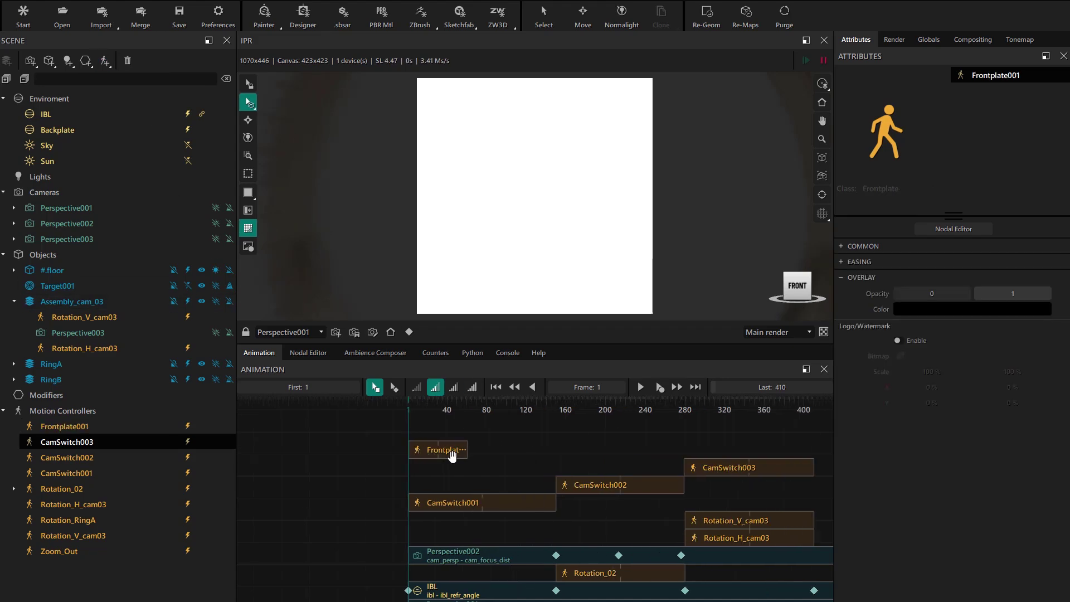
pyautogui.click(408, 399)
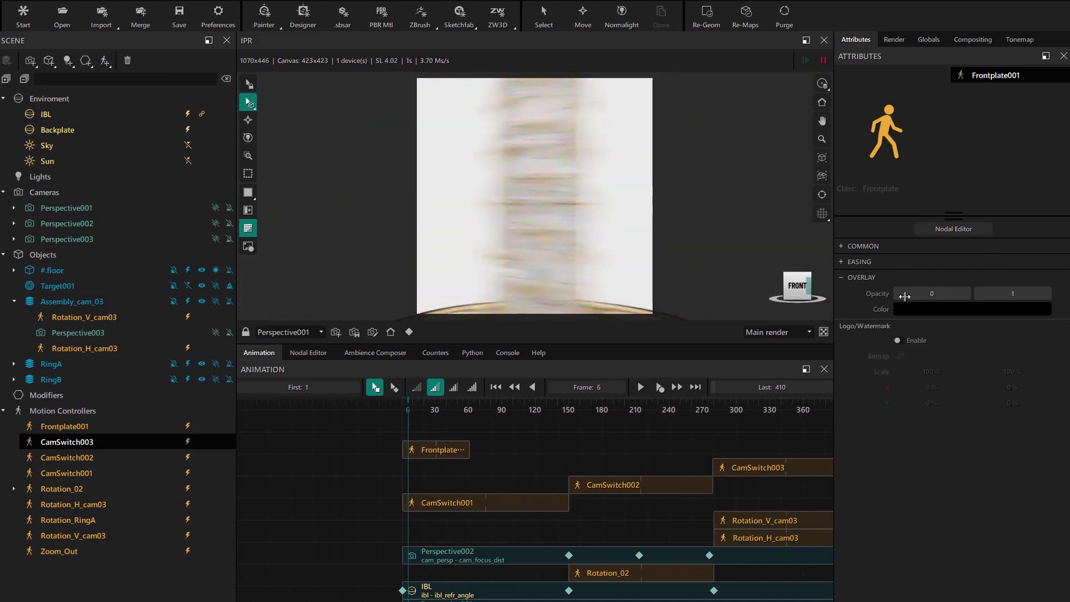
pyautogui.moveTo(924, 293); pyautogui.dragTo(970, 293)
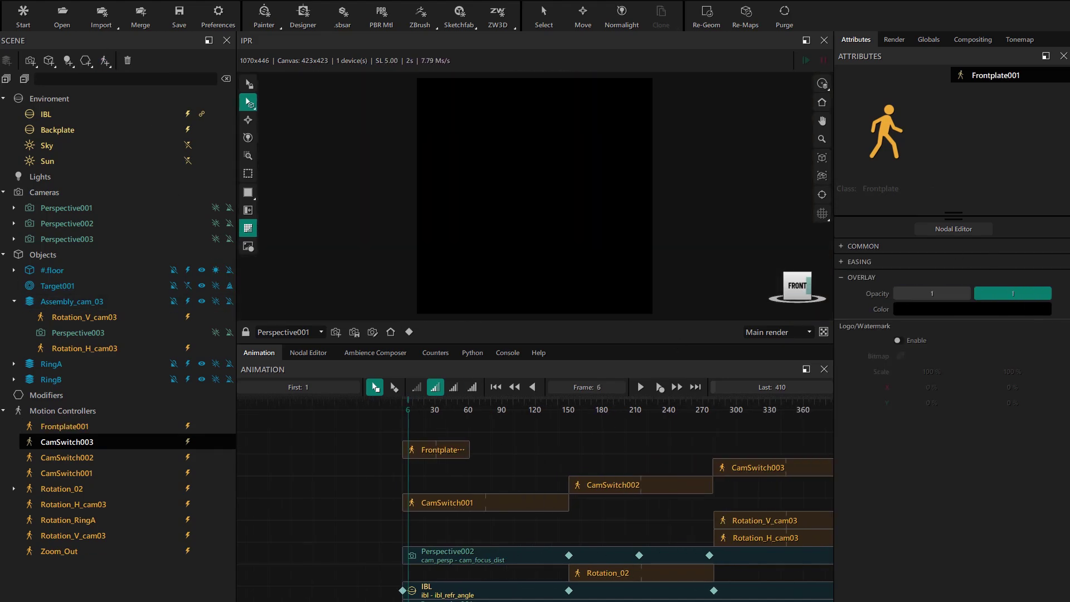
pyautogui.moveTo(1037, 294); pyautogui.dragTo(974, 293)
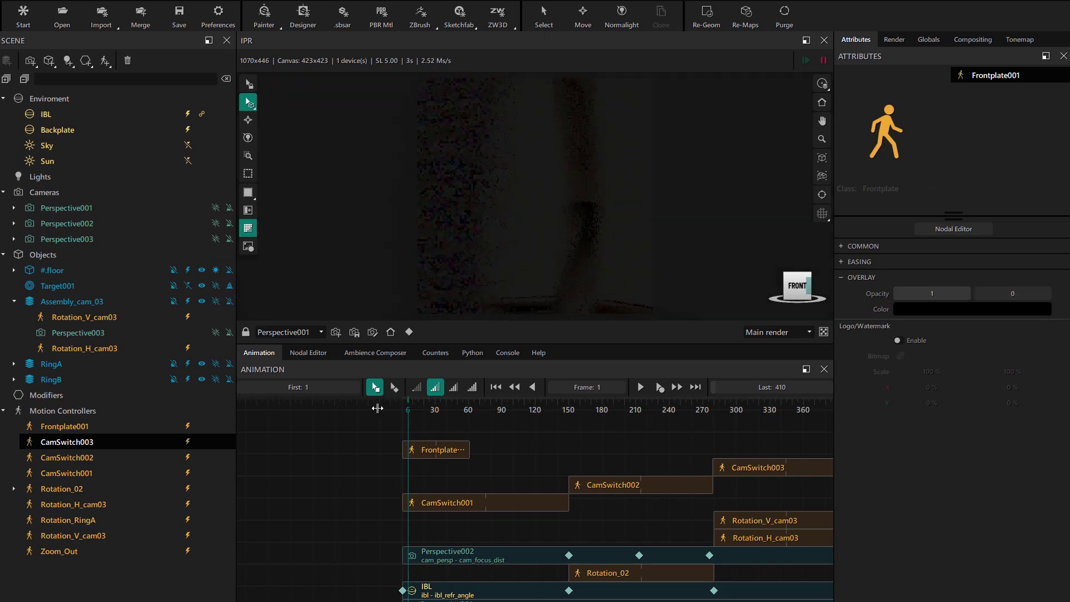
pyautogui.moveTo(406, 399); pyautogui.dragTo(605, 422)
pyautogui.moveTo(576, 420); pyautogui.dragTo(423, 440, button='middle')
pyautogui.moveTo(471, 421); pyautogui.dragTo(562, 434)
# - Add Frontplate002 around frame 280 with ping-pong easing and preview the fade
pyautogui.click(104, 62)
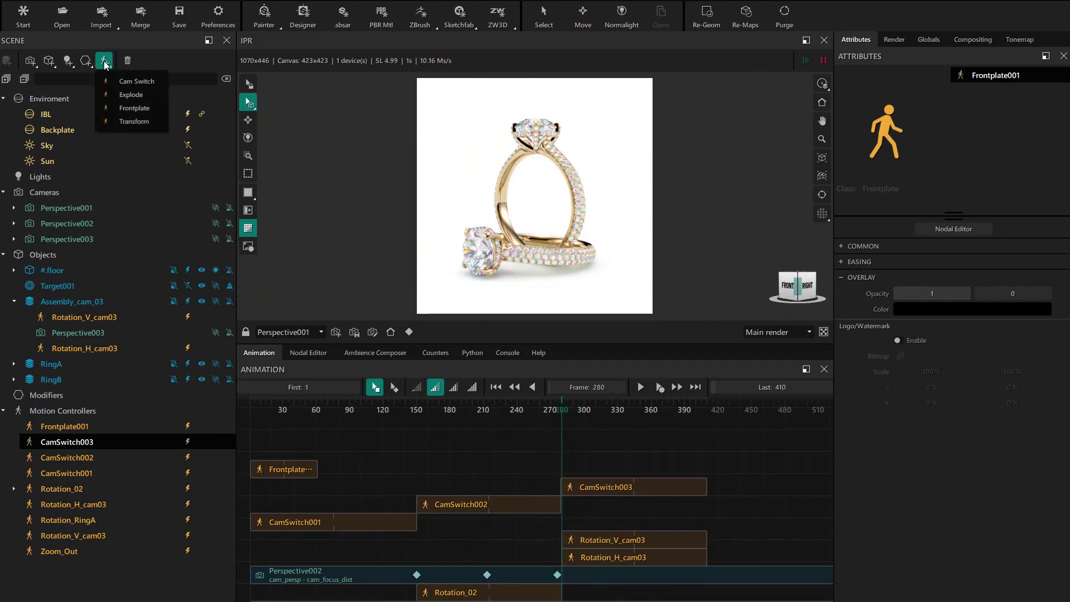
pyautogui.click(134, 108)
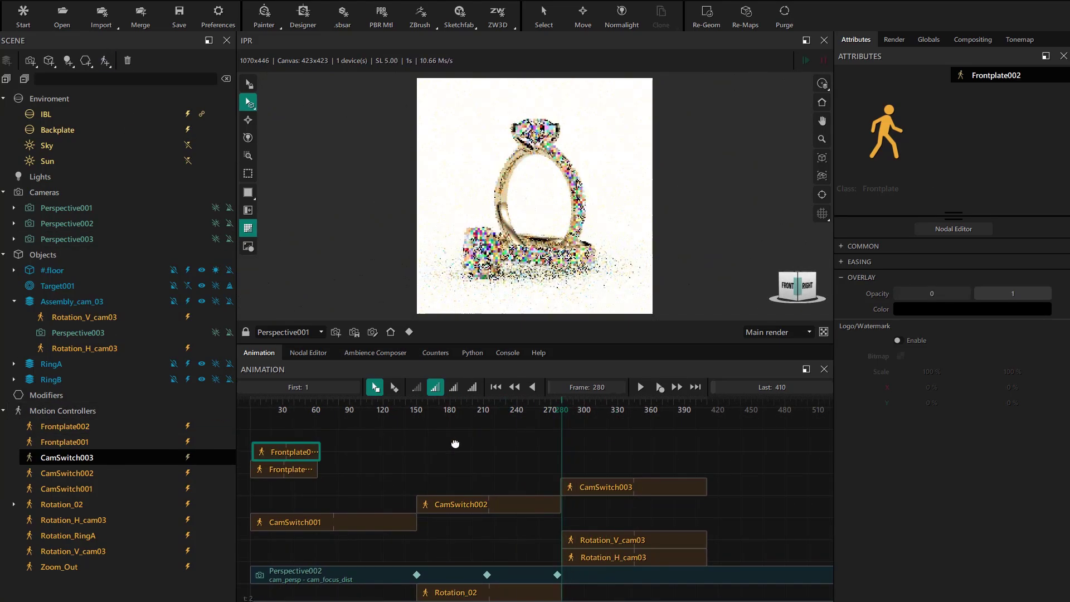
pyautogui.moveTo(456, 444); pyautogui.dragTo(558, 471)
pyautogui.scroll(5, 567, 469)
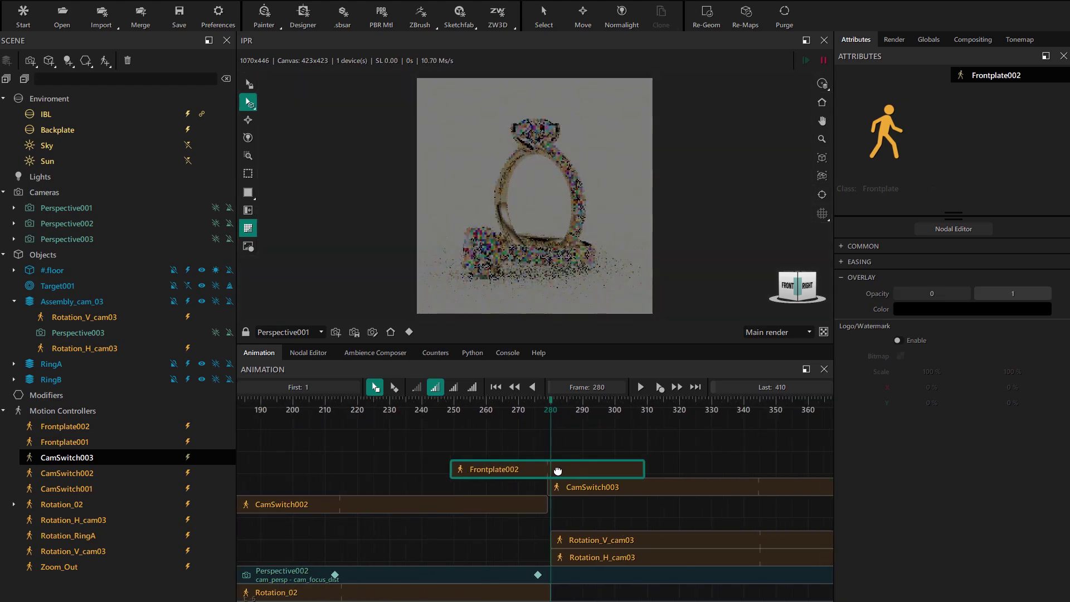
pyautogui.moveTo(515, 401); pyautogui.dragTo(569, 411)
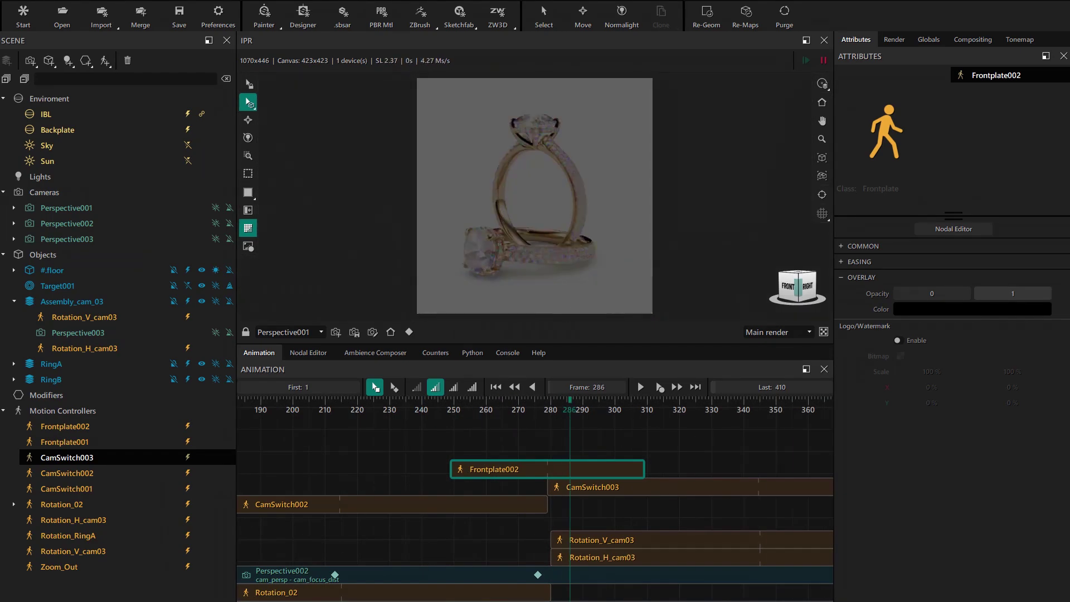
pyautogui.click(857, 262)
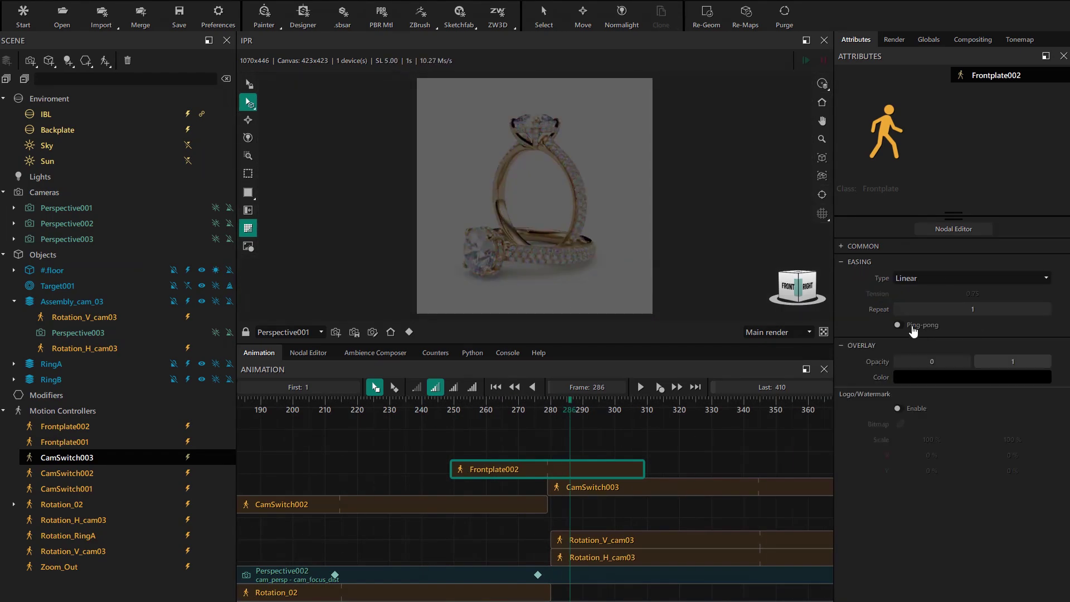
pyautogui.moveTo(570, 412); pyautogui.dragTo(673, 429)
pyautogui.scroll(-3, 654, 447)
pyautogui.scroll(-3, 653, 447)
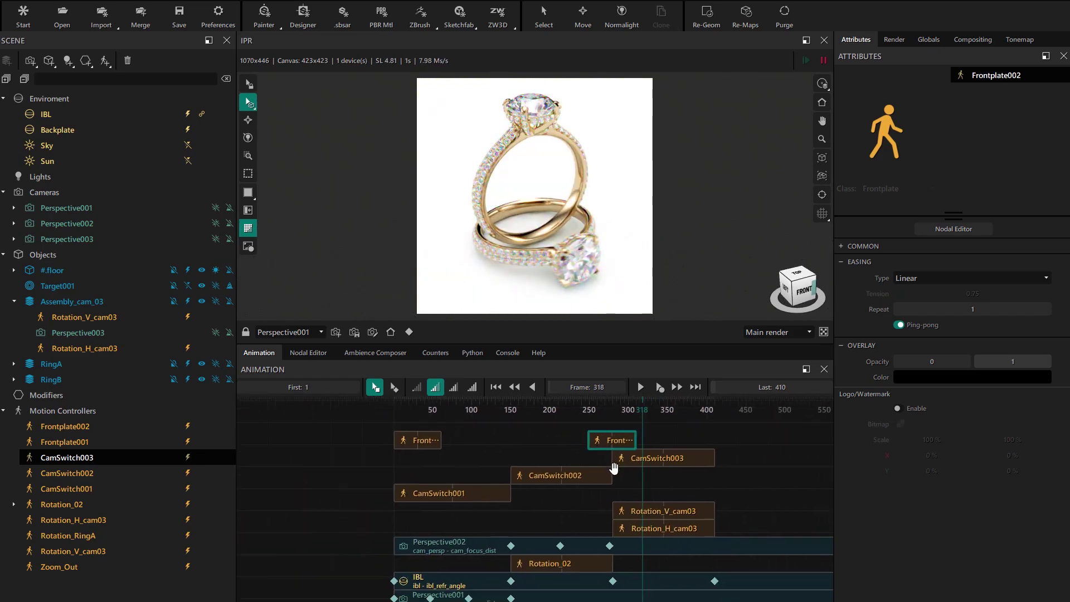
pyautogui.moveTo(512, 477); pyautogui.dragTo(493, 467, button='middle')
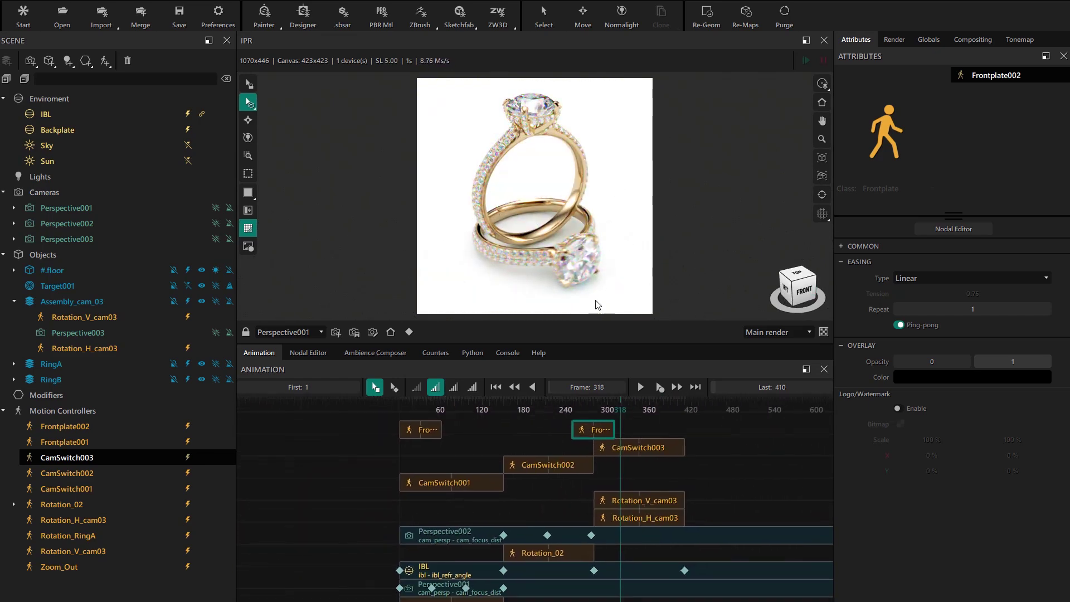
# - In the Render settings, set Target SL to 7 and Timeline Mode to Full animation timeline
pyautogui.click(889, 42)
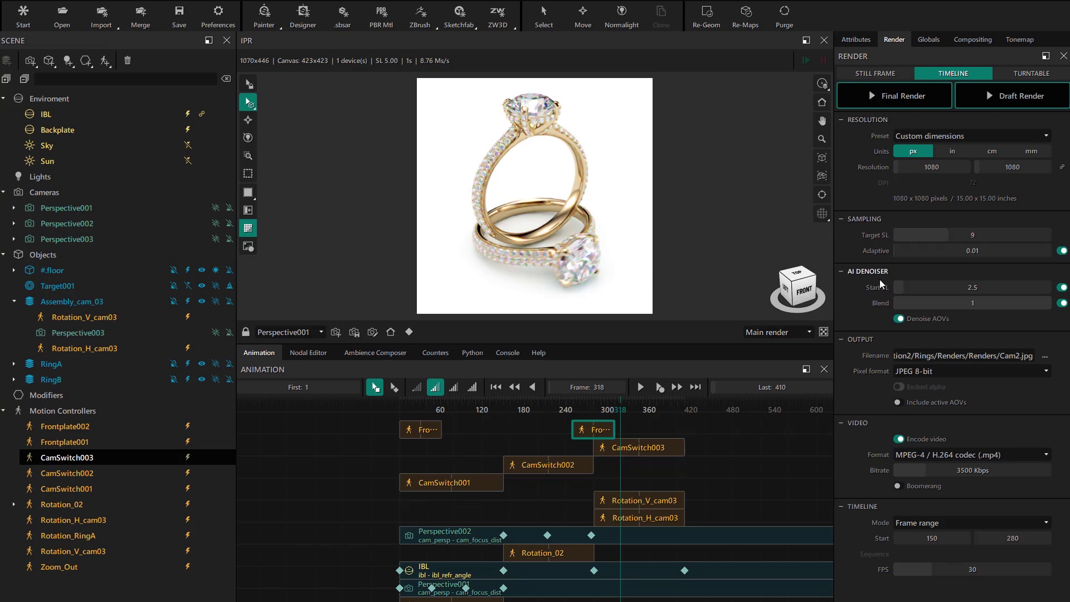
pyautogui.doubleClick(961, 235)
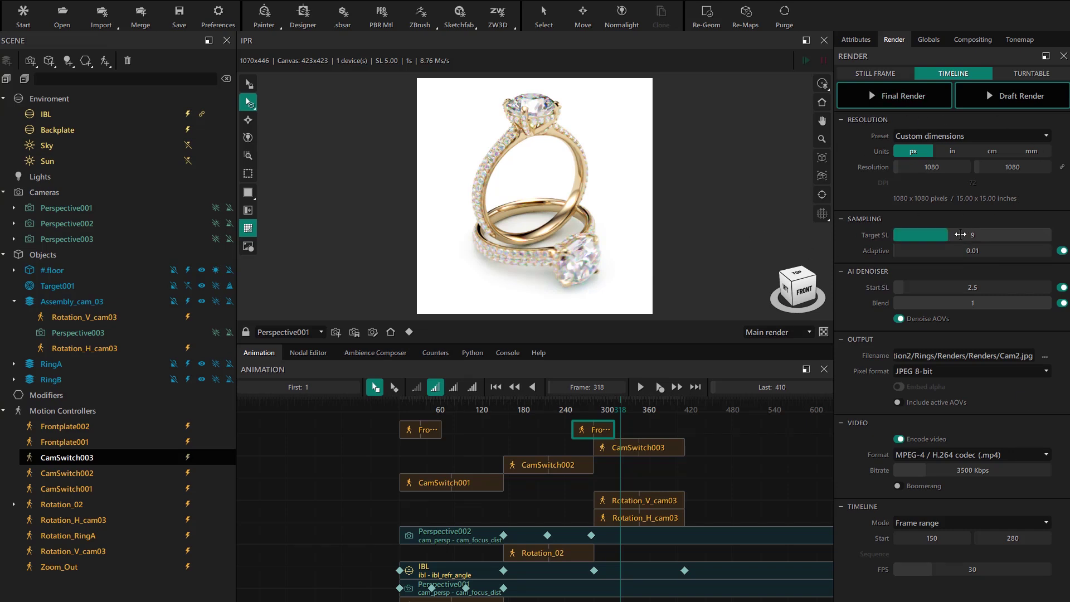
pyautogui.write('7')
pyautogui.press('Return')
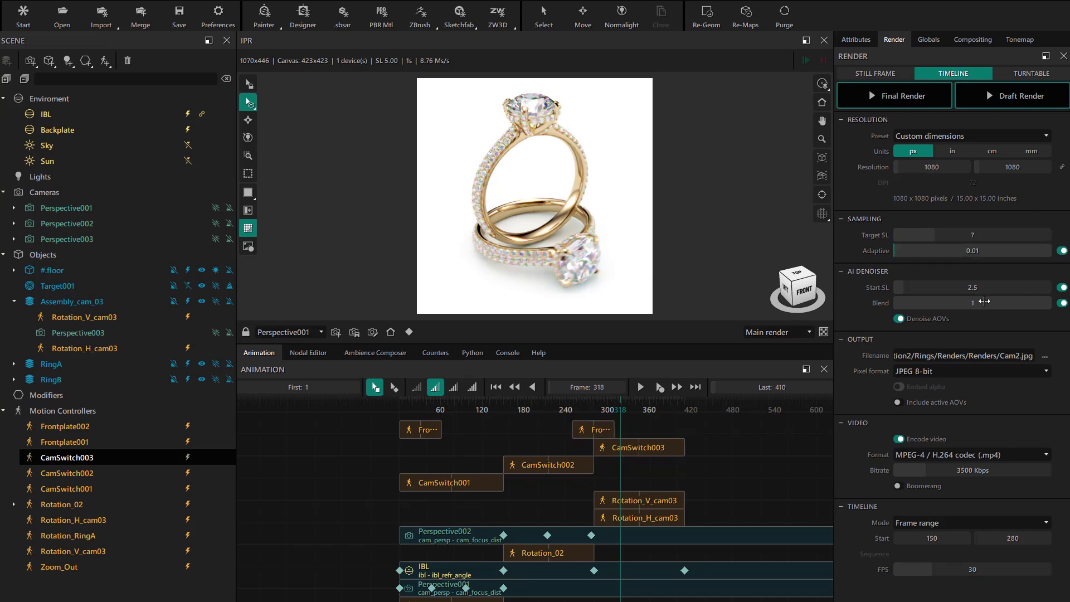
pyautogui.click(919, 530)
pyautogui.click(940, 536)
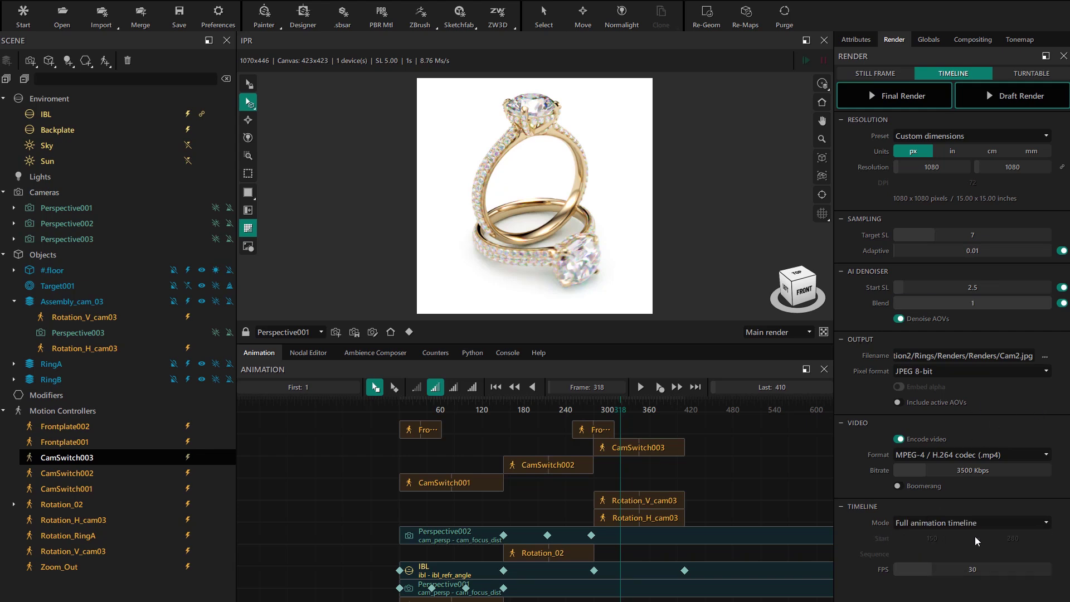